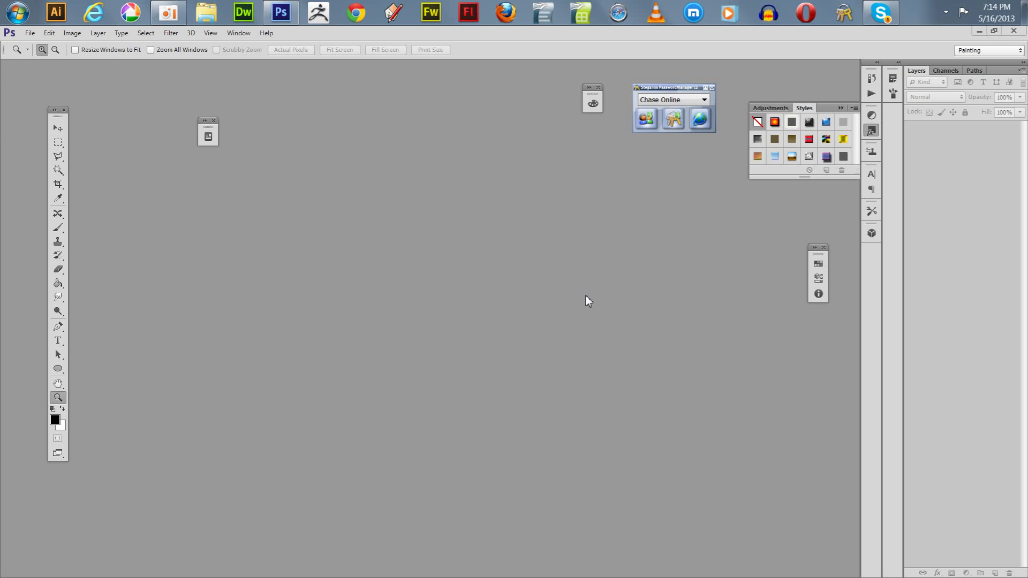
Open Newspaper Example and the Facebook, Pinterest, Twitter and Google Plus Screen Cap images together.
left_click(32, 35)
left_click(53, 64)
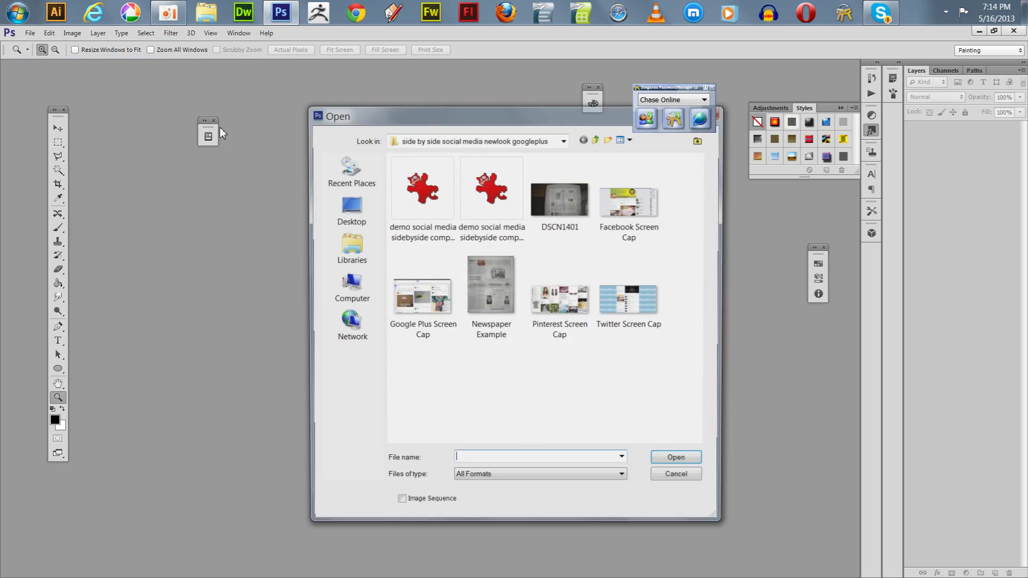
left_click(488, 285)
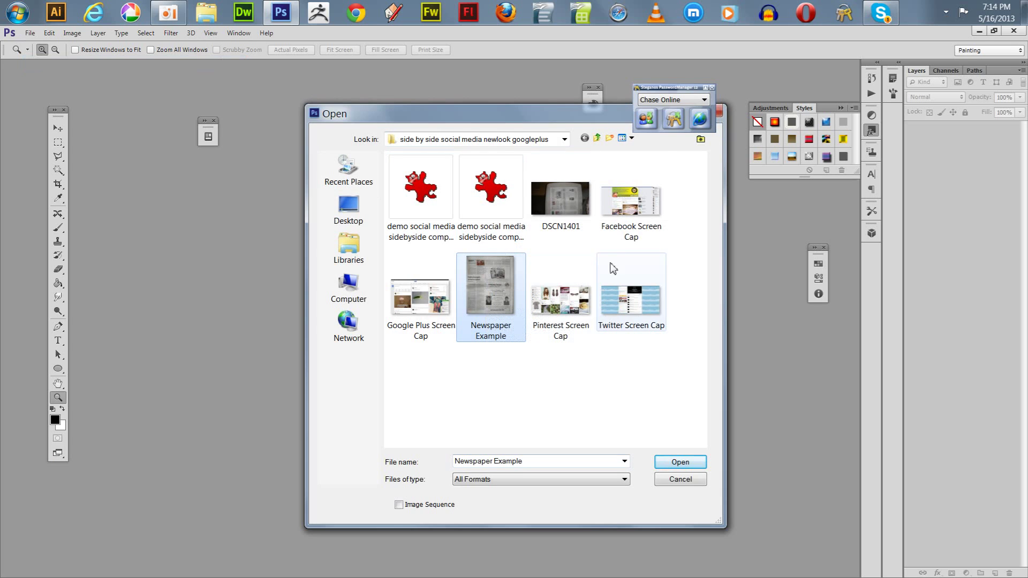
left_click(621, 206, "ctrl")
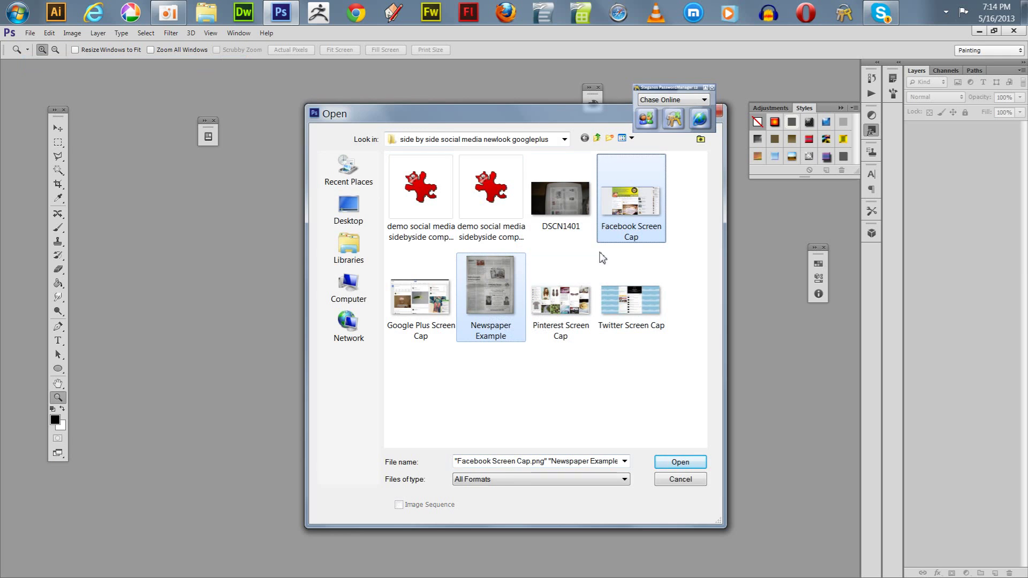
left_click(584, 296, "ctrl")
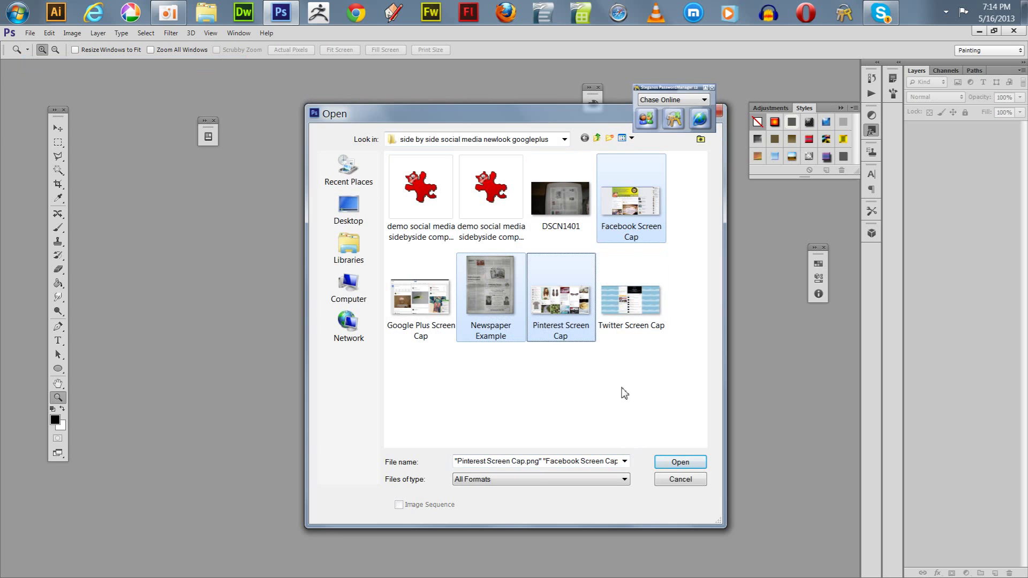
left_click(625, 321, "ctrl")
left_click(422, 297, "ctrl")
left_click(680, 462)
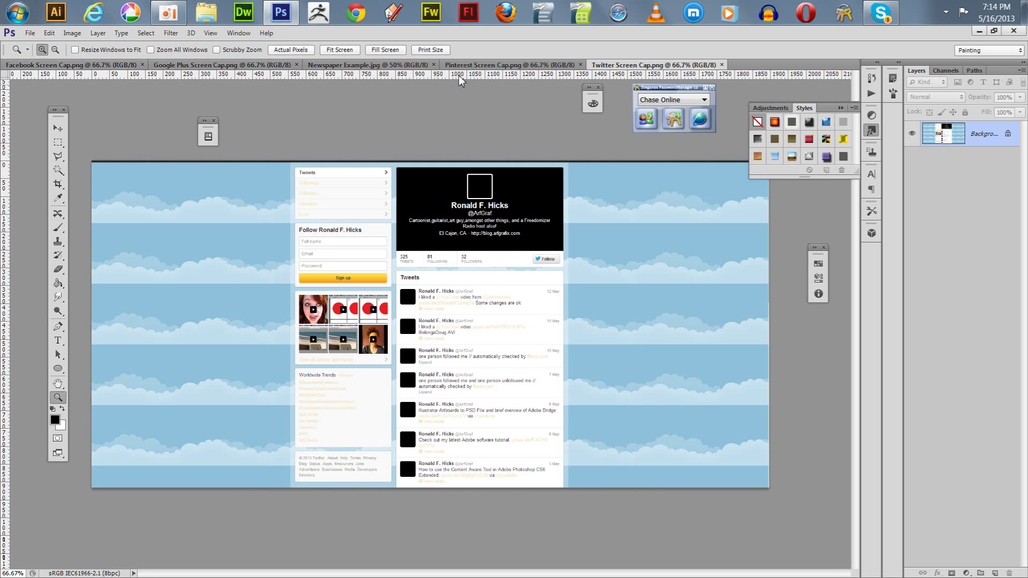
Widen the Newspaper Example canvas to 2832 pixels, anchored at its middle-left so the added space falls on the right.
left_click(360, 65)
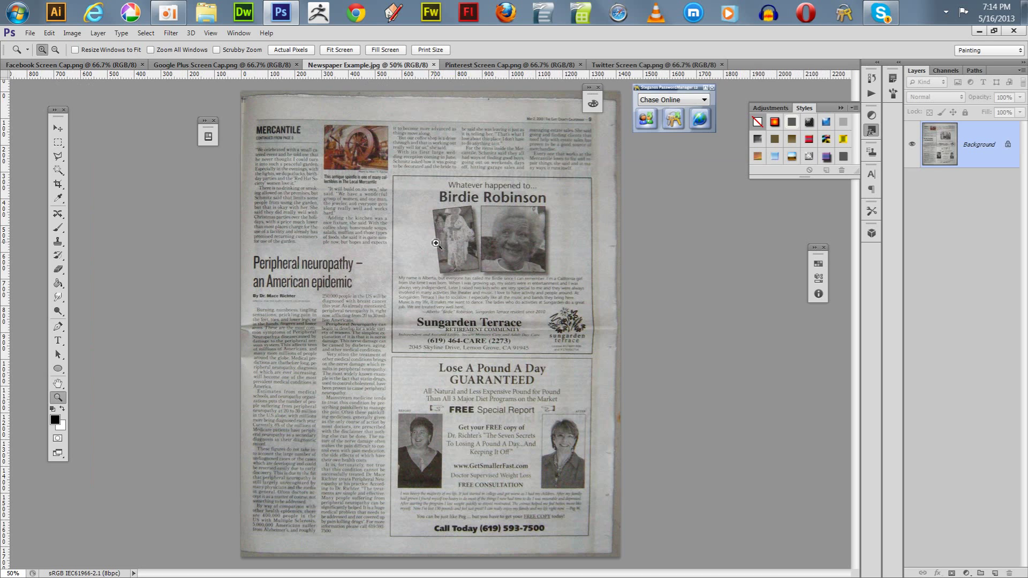
left_click(72, 33)
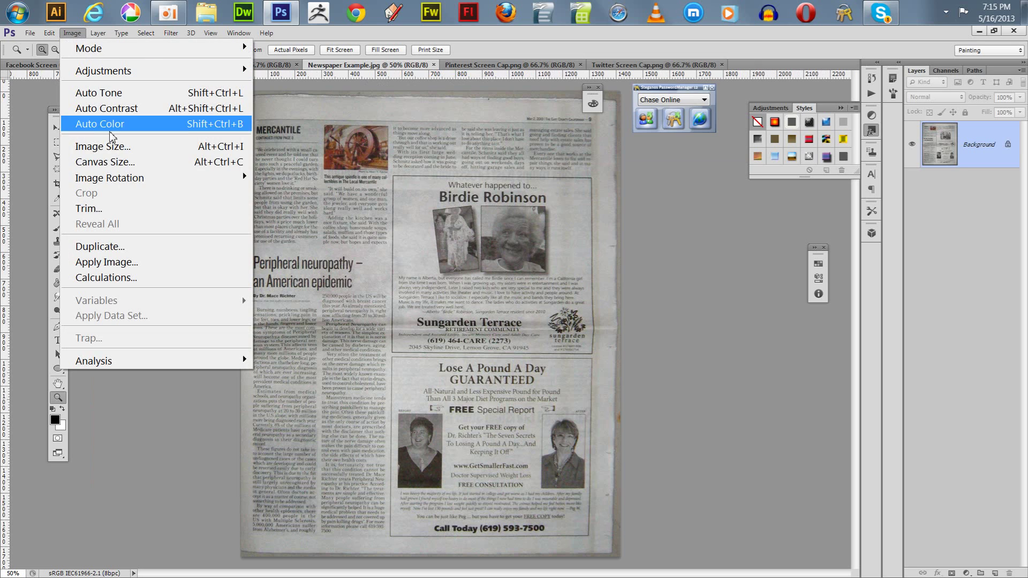
left_click(118, 162)
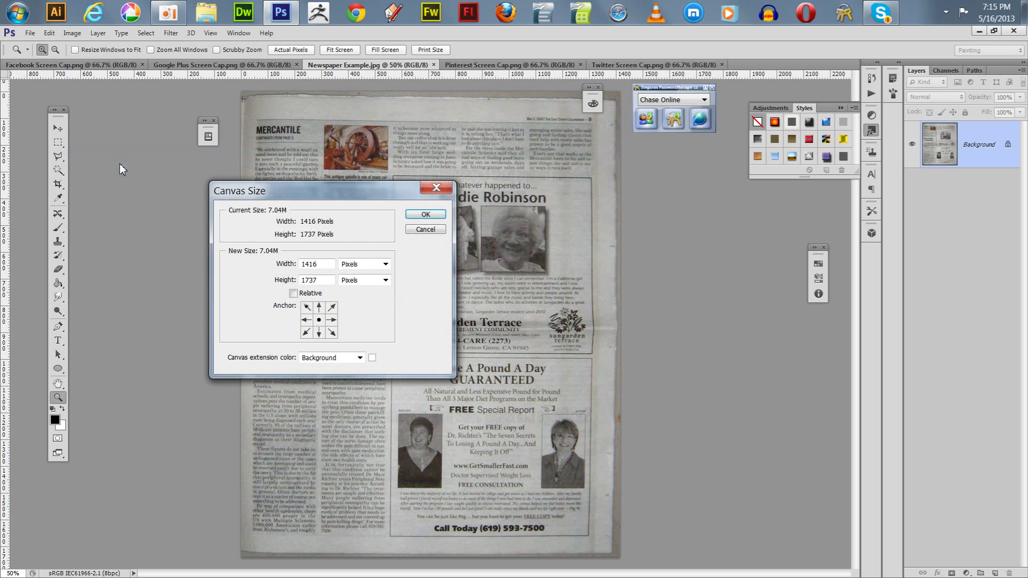
double_click(326, 268)
type("2832")
left_click(306, 320)
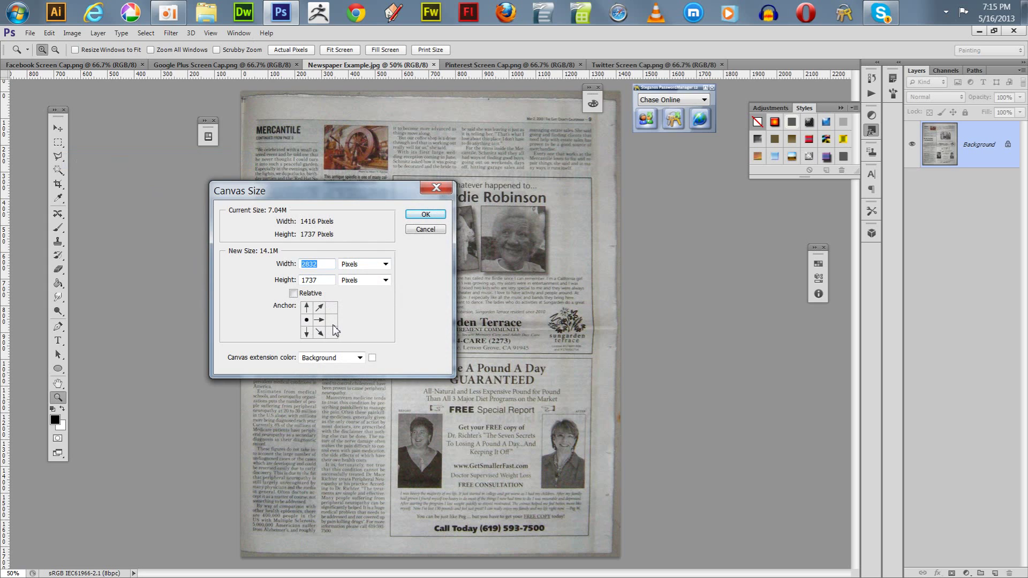
left_click(421, 215)
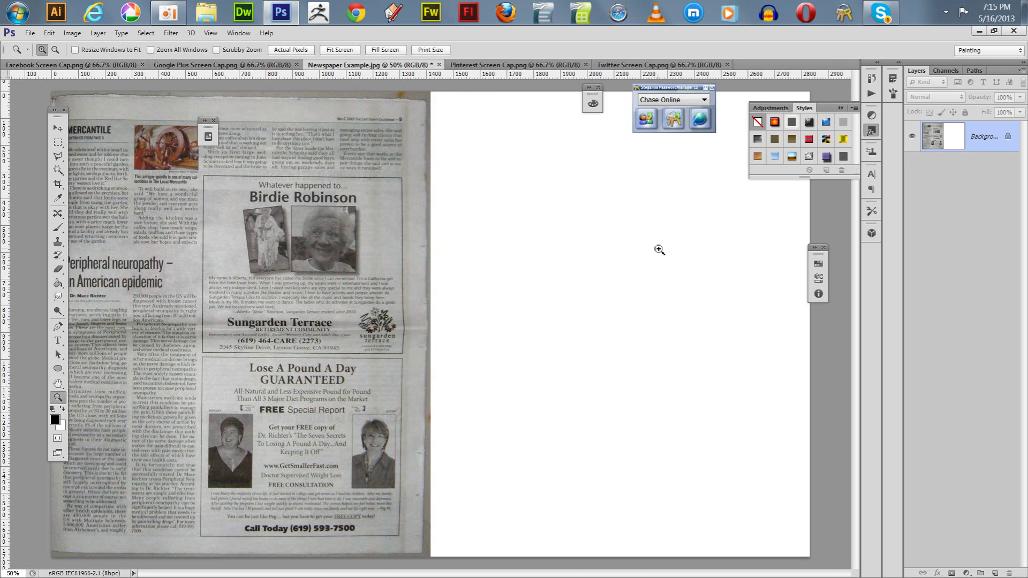
Save the widened newspaper image as a JPEG copy named Demo Social Media with the default JPEG options.
left_click(31, 33)
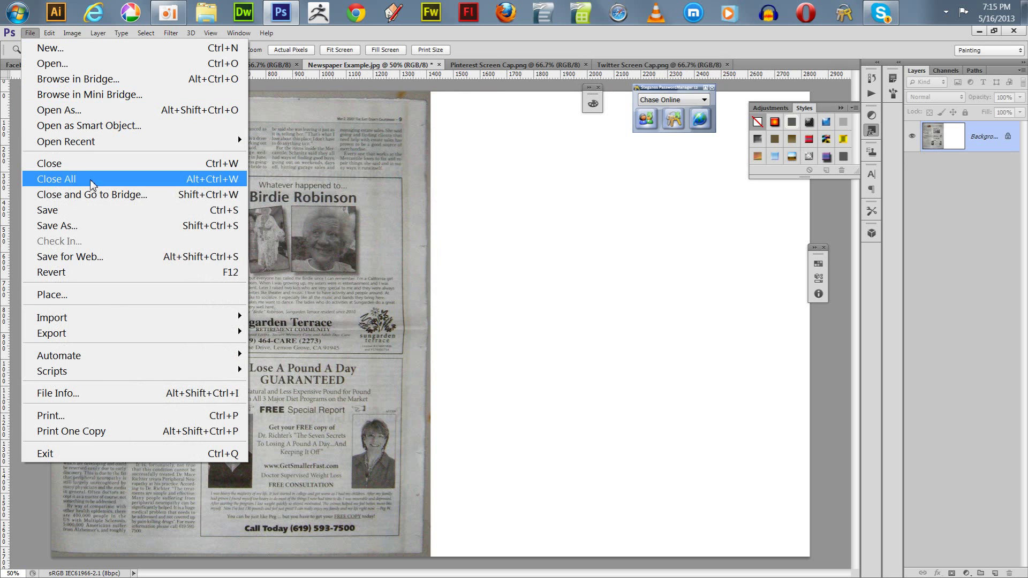
left_click(94, 226)
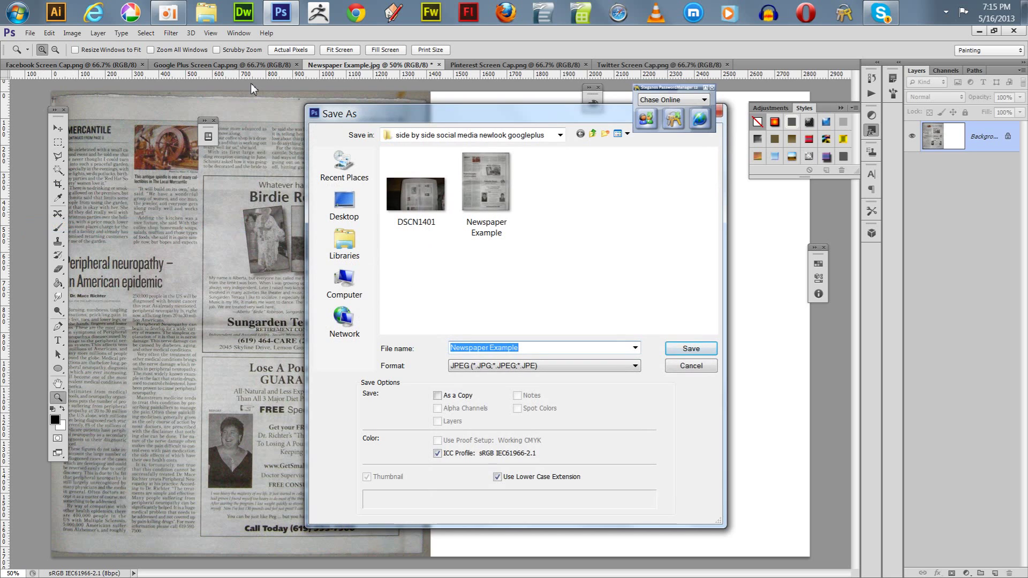
type("Demo")
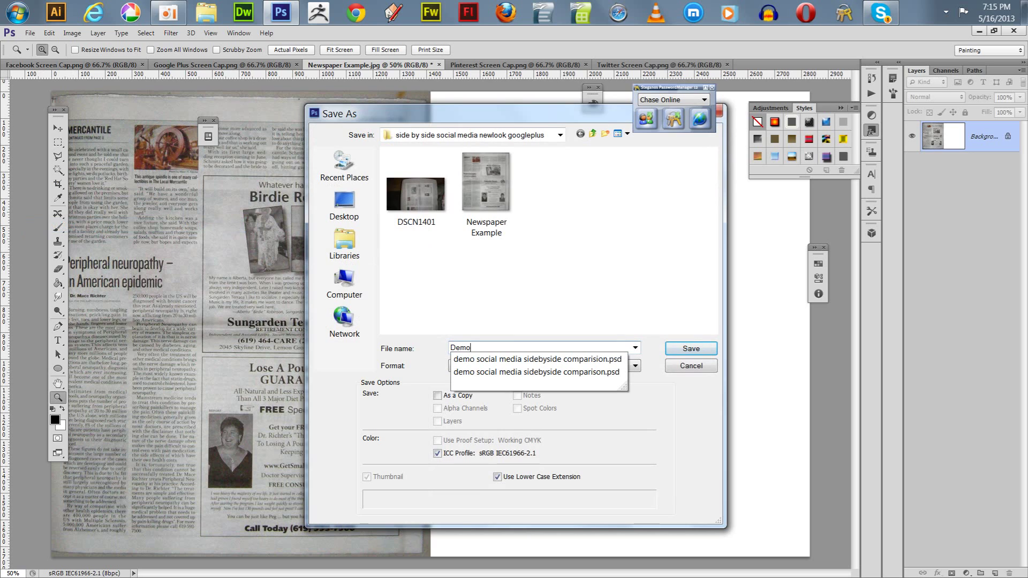
type(" Social Medio")
key("BackSpace")
type("a")
key("Return")
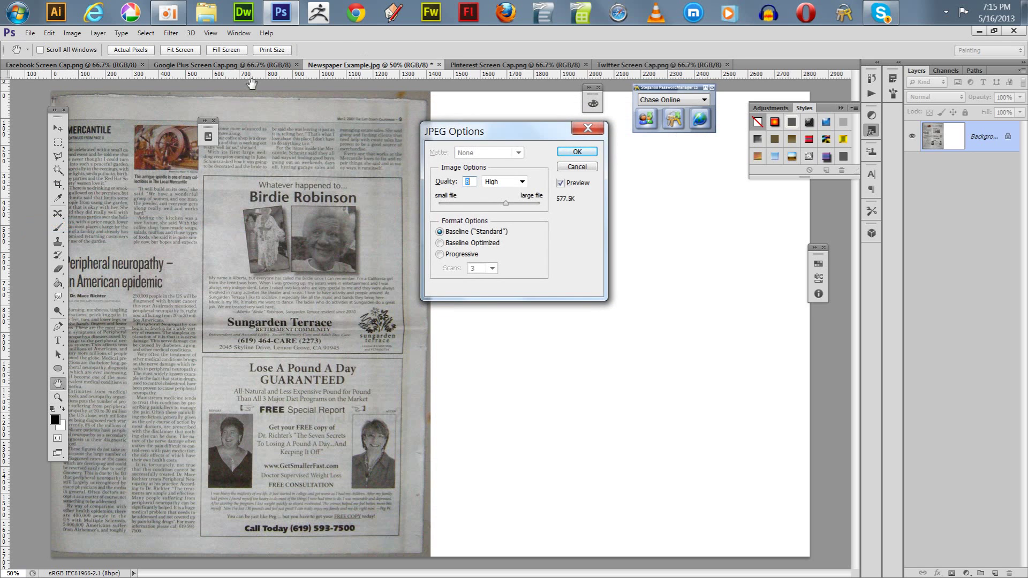
left_click(575, 154)
double_click(35, 41)
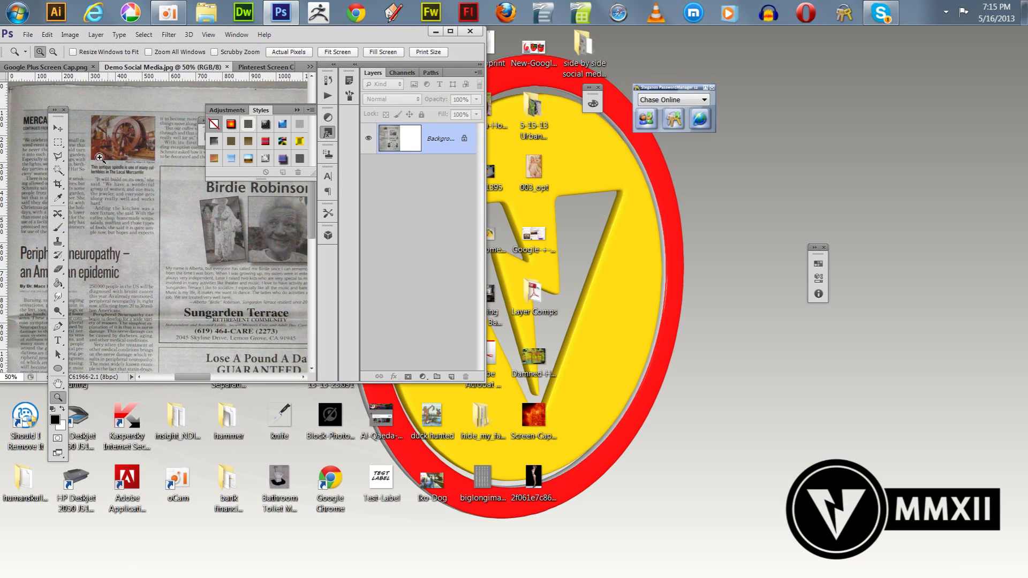
left_click(455, 34)
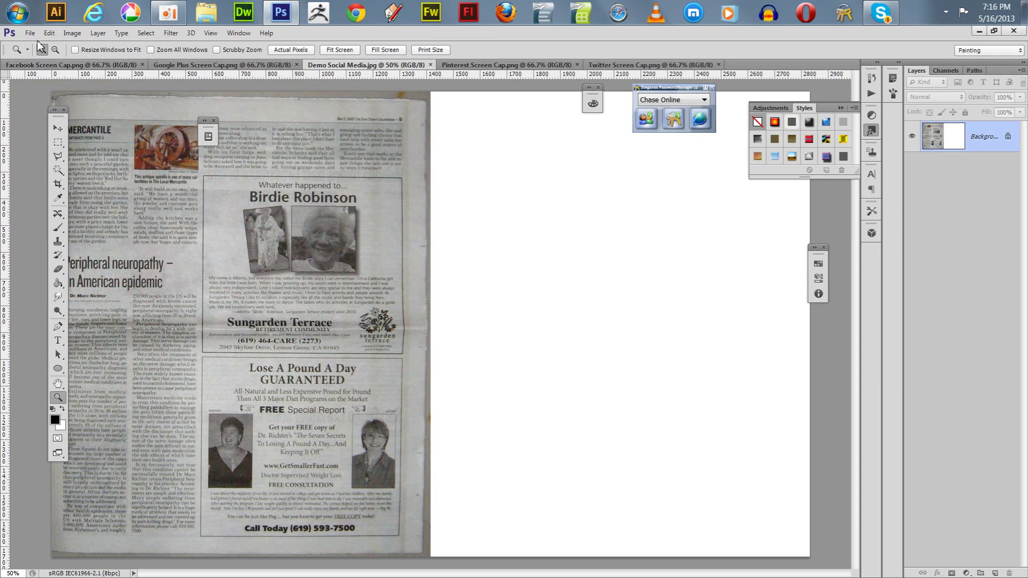
Save Demo Social Media again in Photoshop format as Demo Social Media.psd.
left_click(30, 33)
left_click(113, 227)
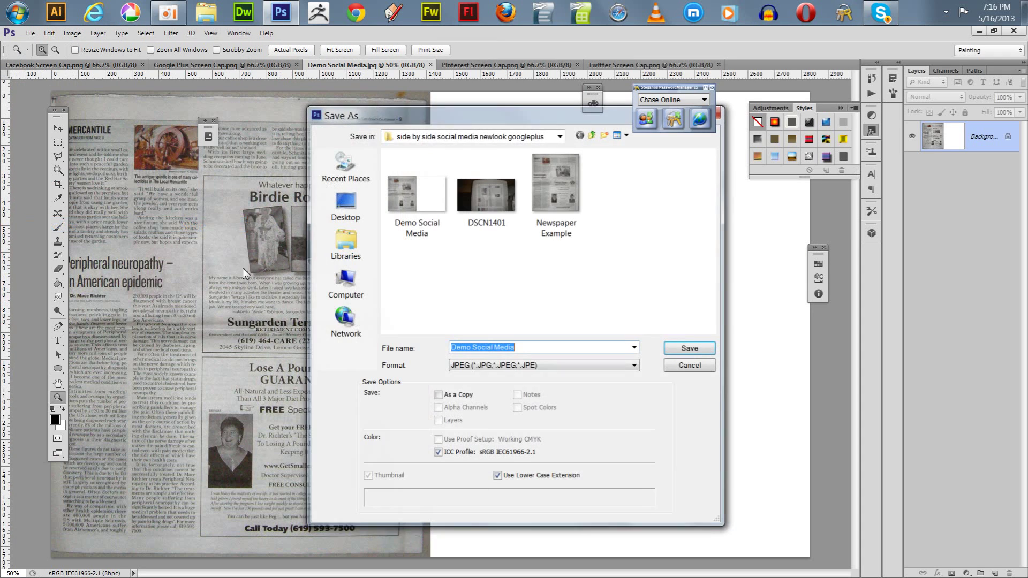
left_click(511, 366)
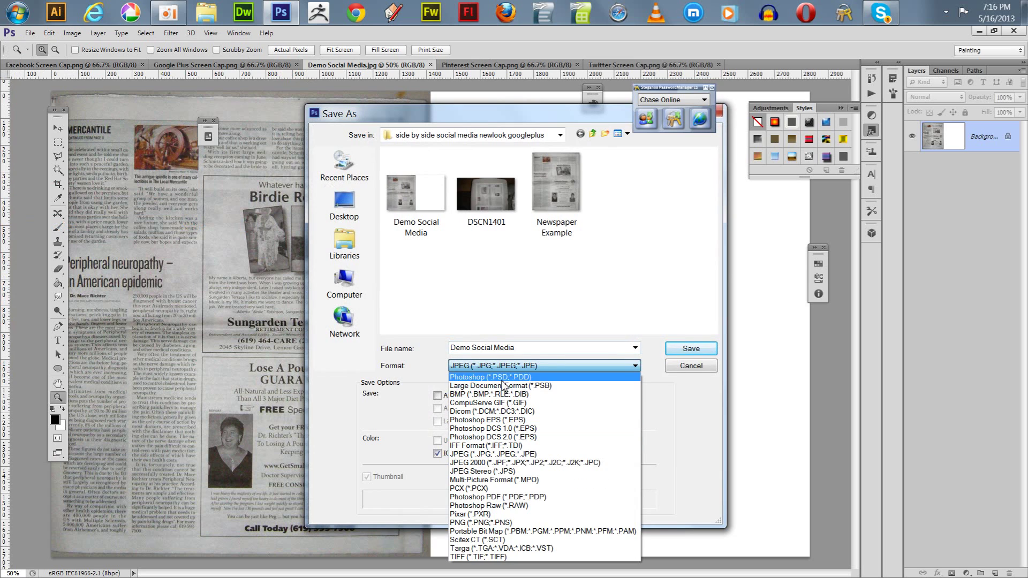
left_click(495, 377)
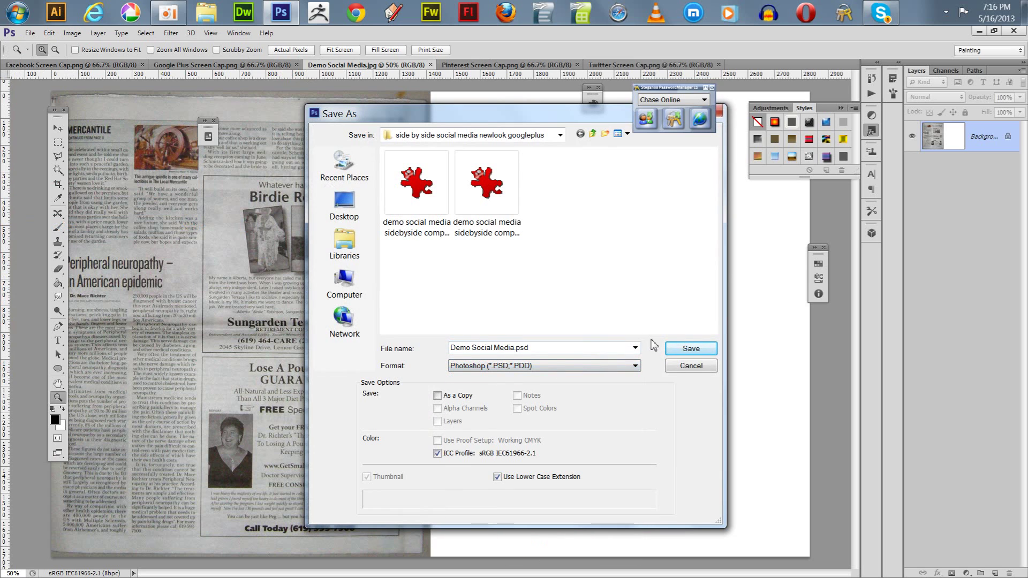
left_click(691, 348)
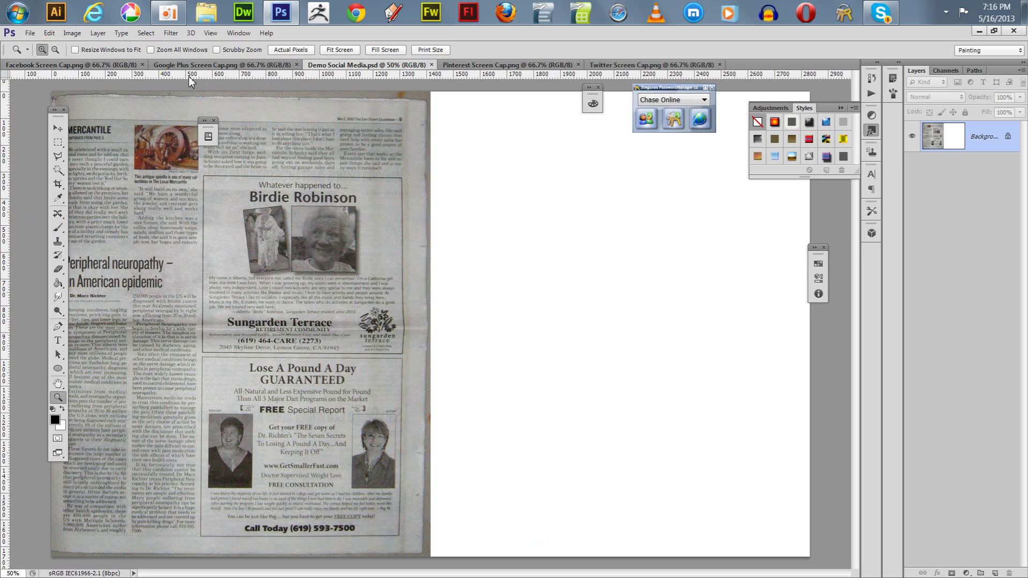
Arrange the open documents in a 4-up layout with Demo Social Media.psd showing in its shared pane.
left_click(238, 33)
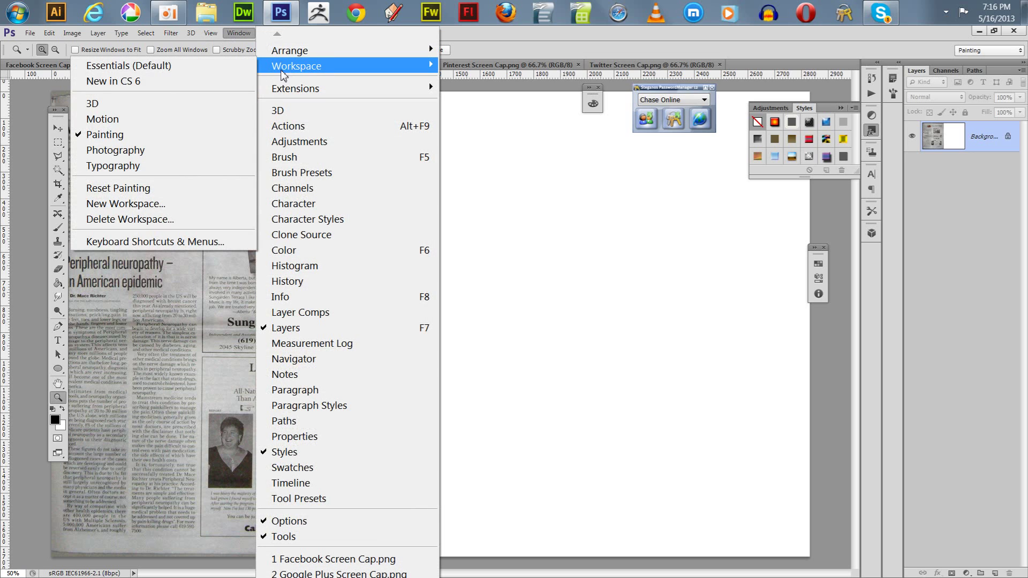
mouse_move(283, 56)
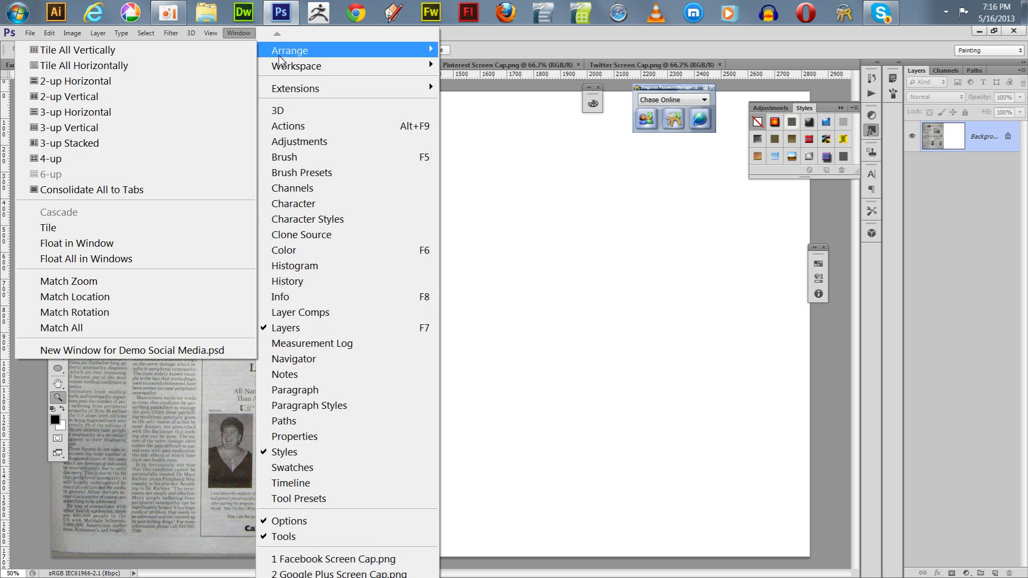
left_click(75, 157)
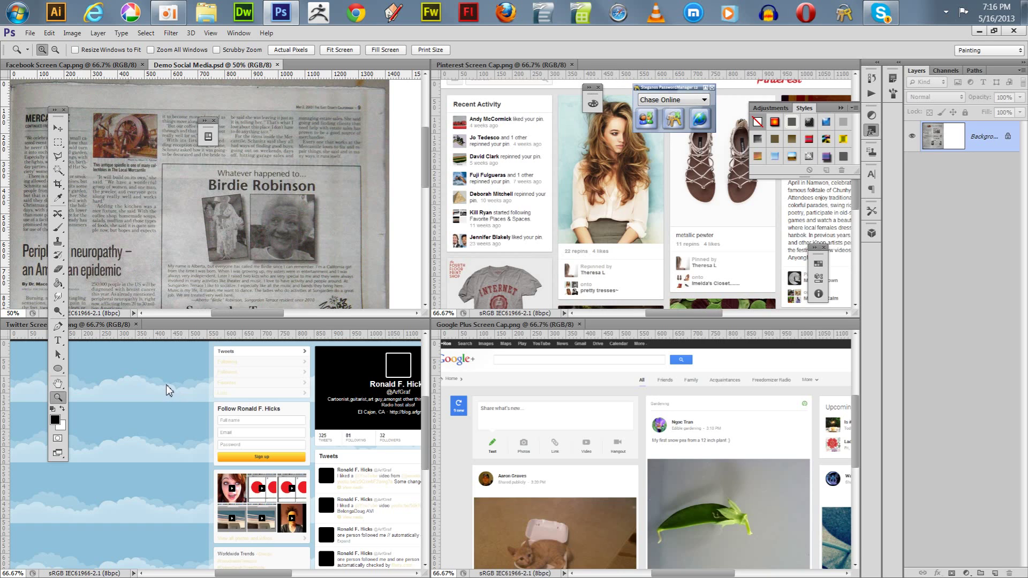
left_click(40, 64)
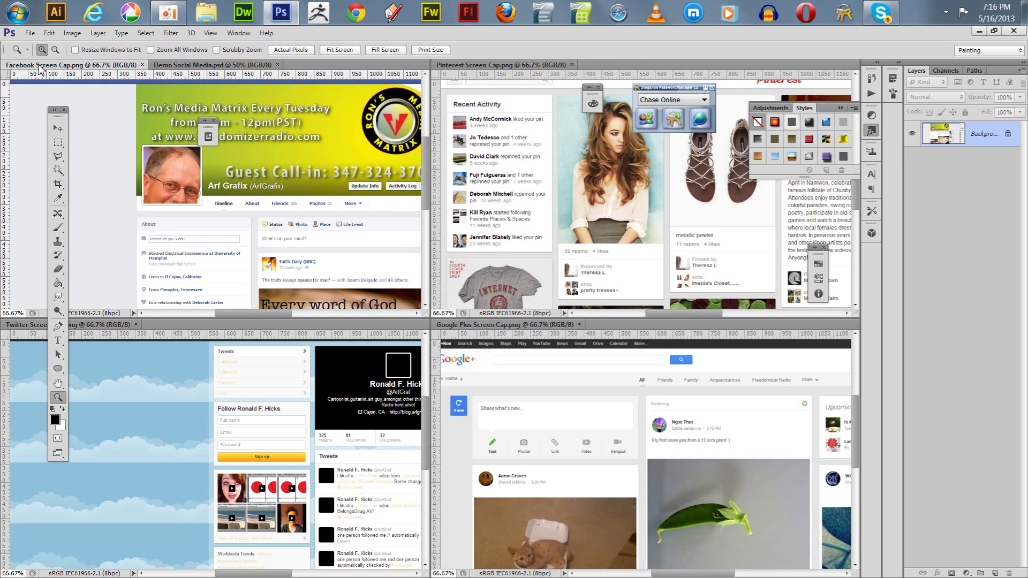
left_click(182, 65)
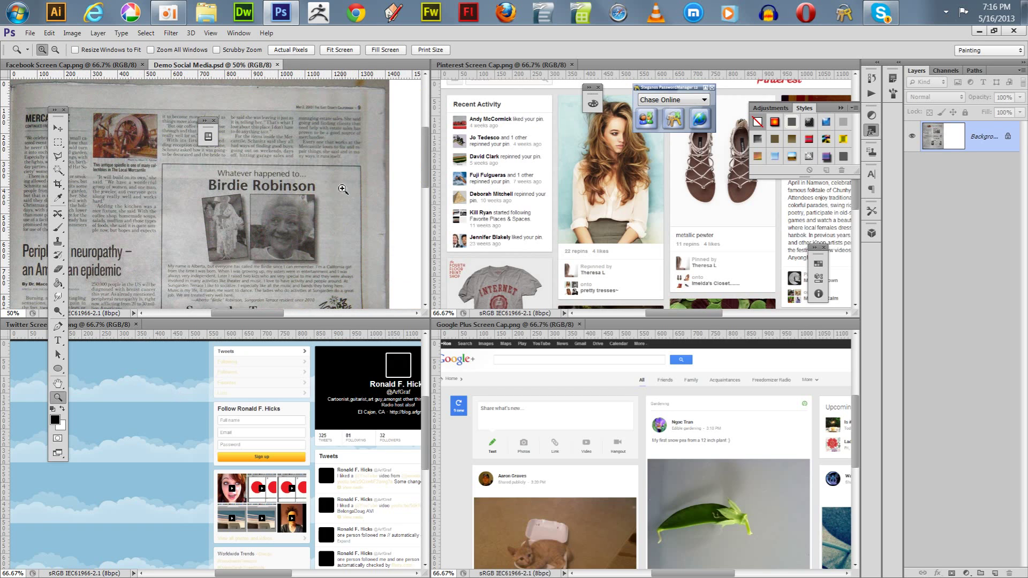
Copy the Pinterest screenshot into Demo Social Media.psd with the Move tool and close the Pinterest file.
left_click(58, 129)
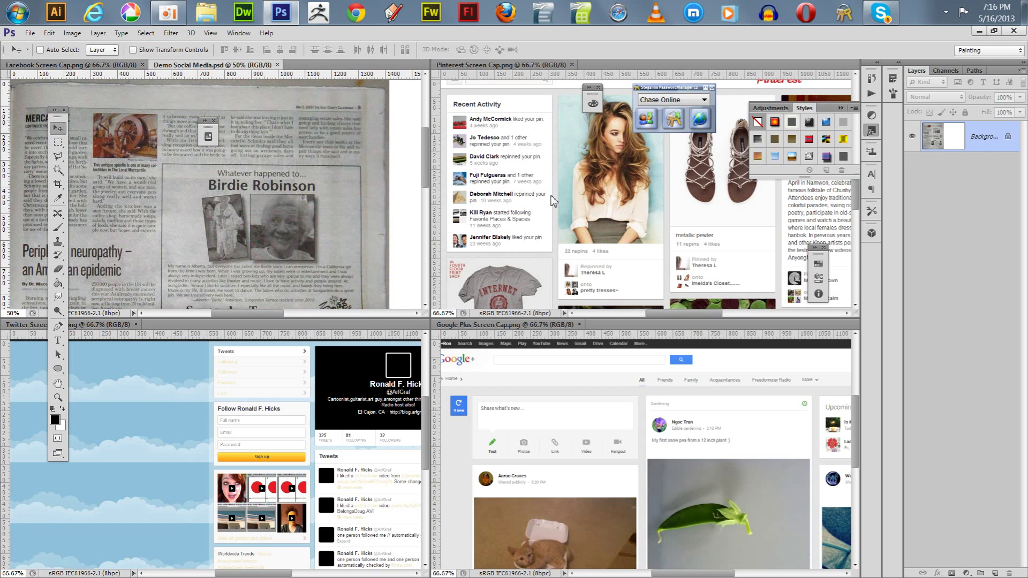
left_click_drag(554, 202, 227, 184)
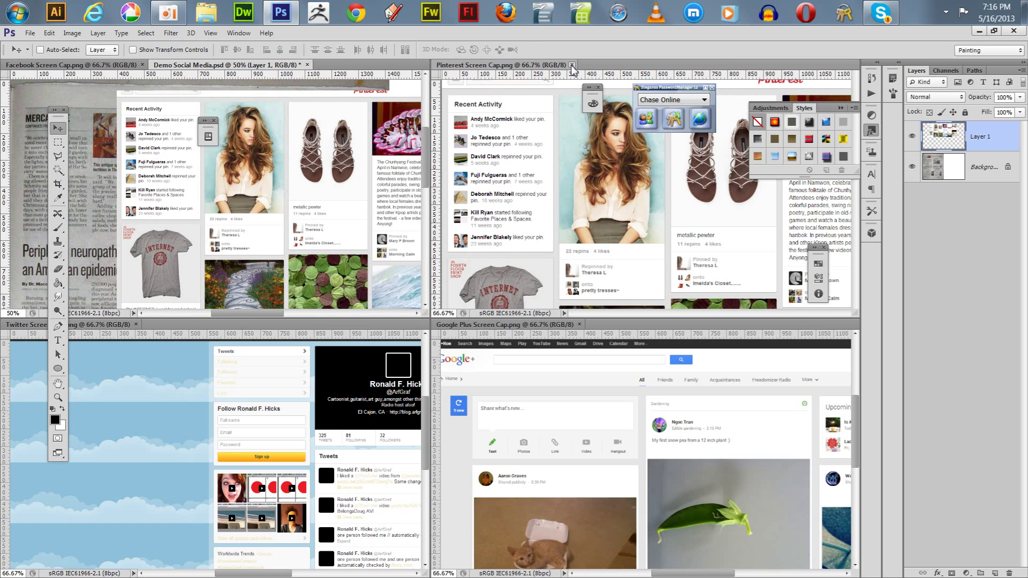
left_click(572, 65)
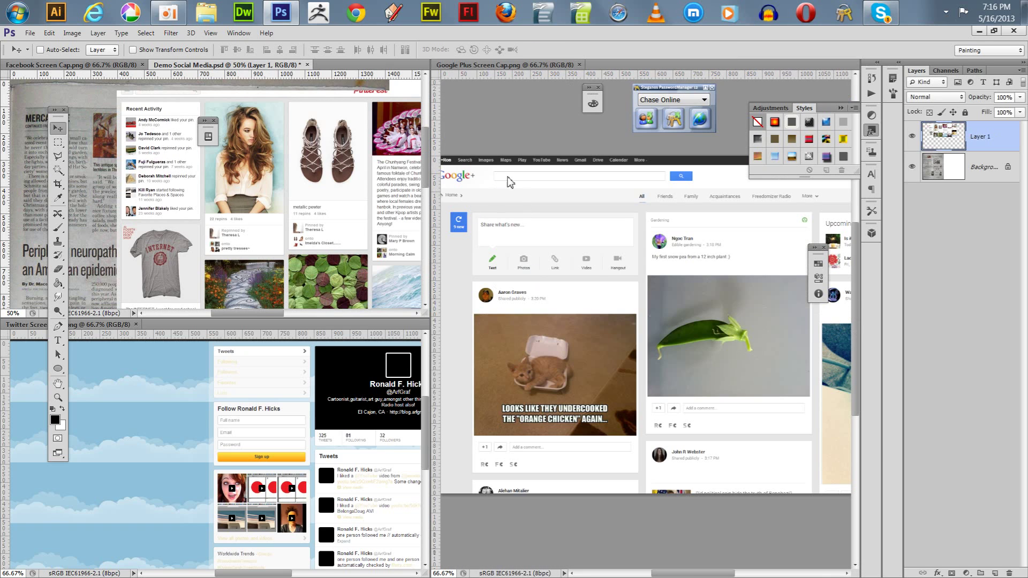
Copy the Google Plus screenshot into Demo Social Media.psd as a new layer and close its source file.
left_click(594, 267)
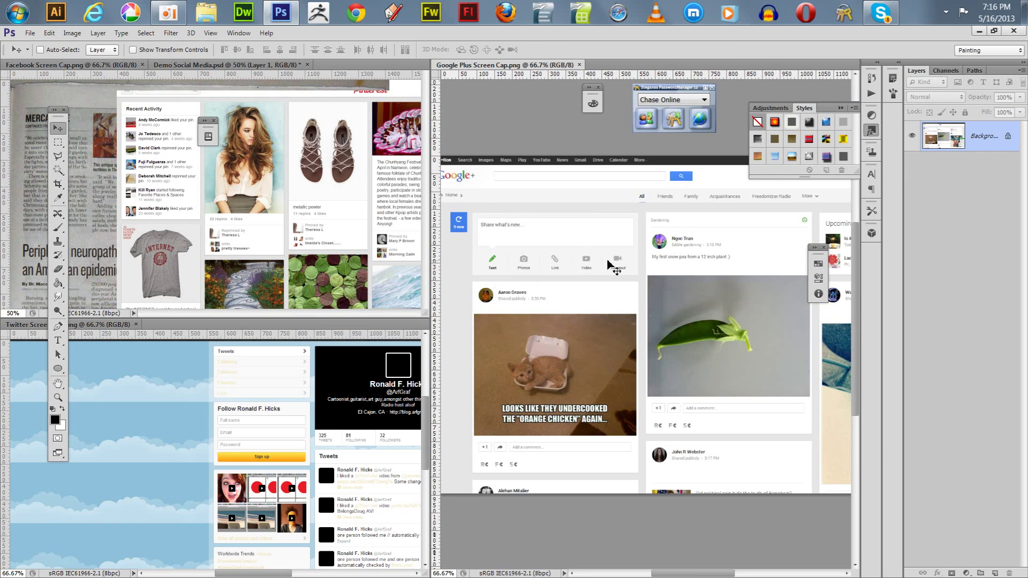
left_click_drag(616, 267, 236, 209)
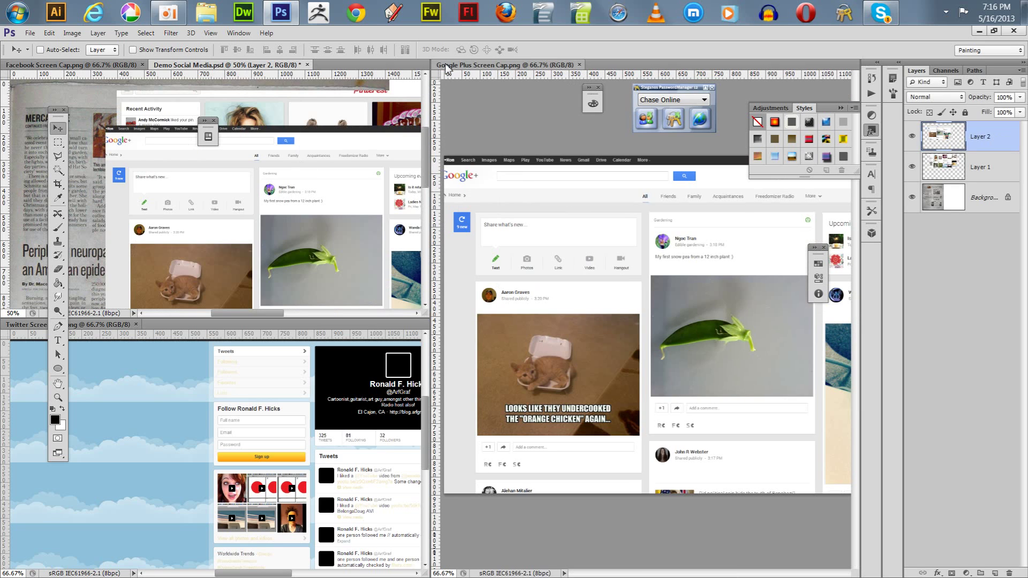
left_click(578, 64)
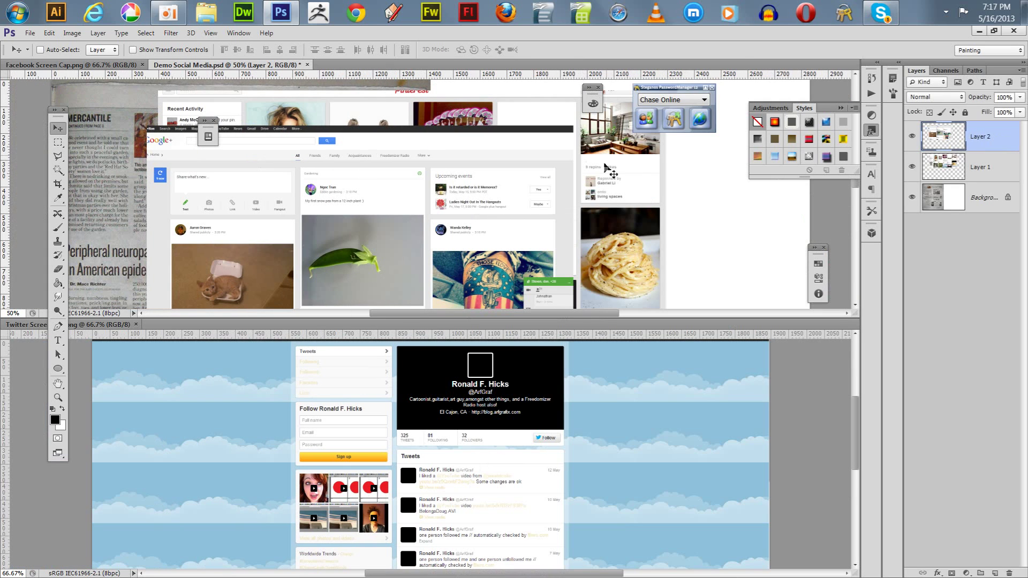
Copy the Twitter screenshot onto the Demo Social Media.psd canvas and close the Twitter file.
left_click(370, 439)
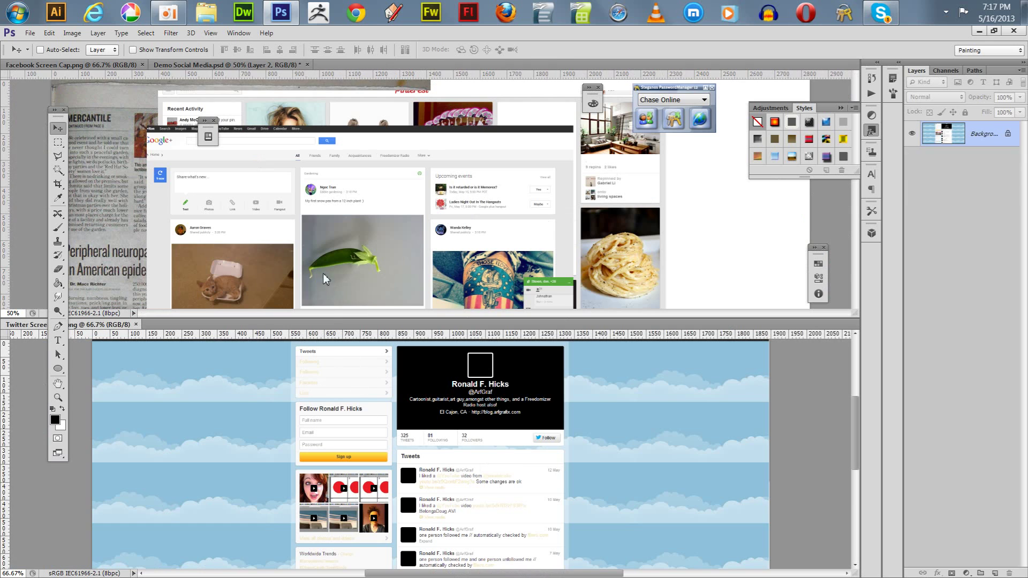
left_click_drag(456, 390, 389, 165)
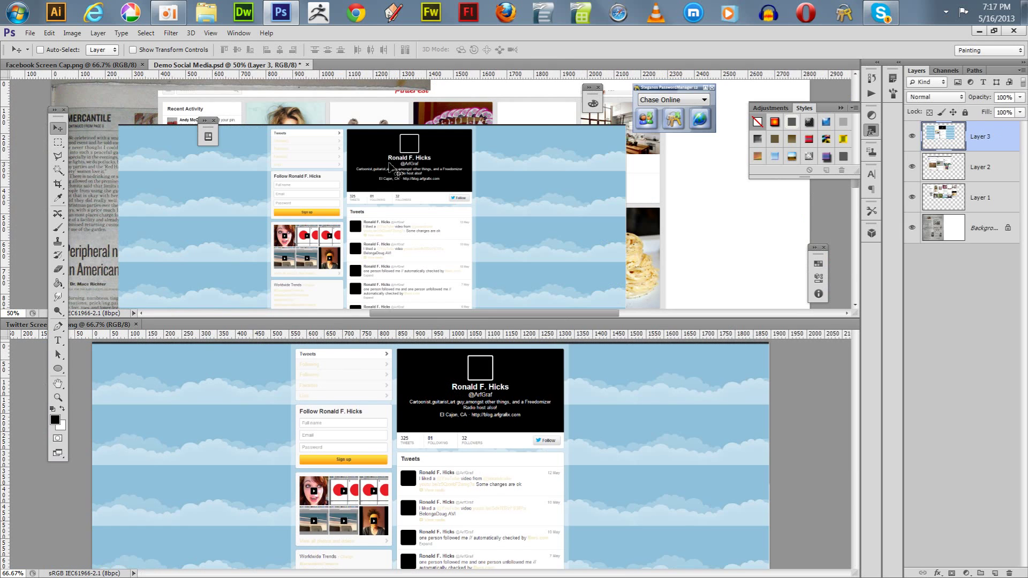
left_click(136, 324)
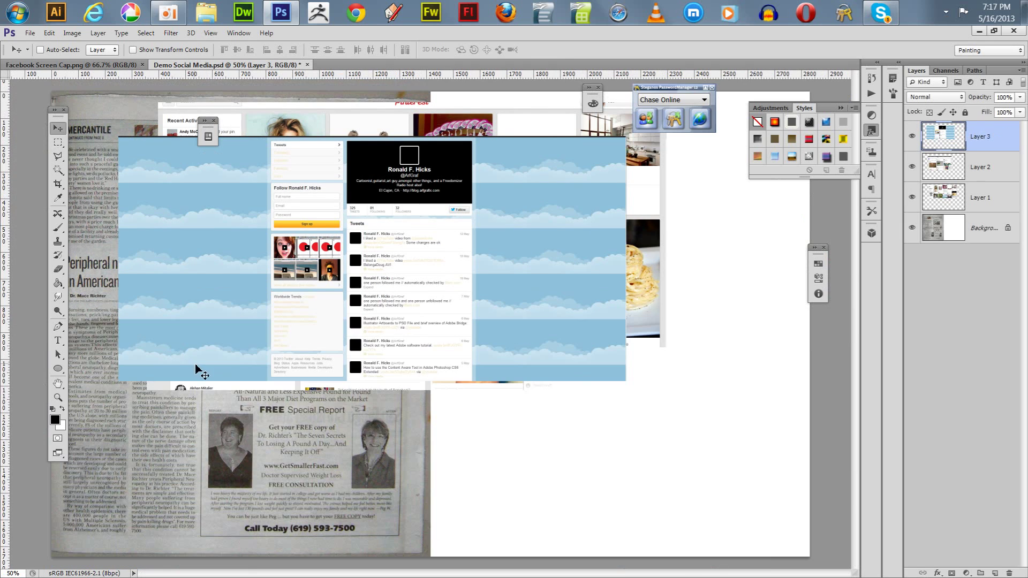
Tile the Facebook screenshot and Demo Social Media.psd as 2-up Vertical, copy the screenshot into the PSD, and close the Facebook file.
left_click(53, 65)
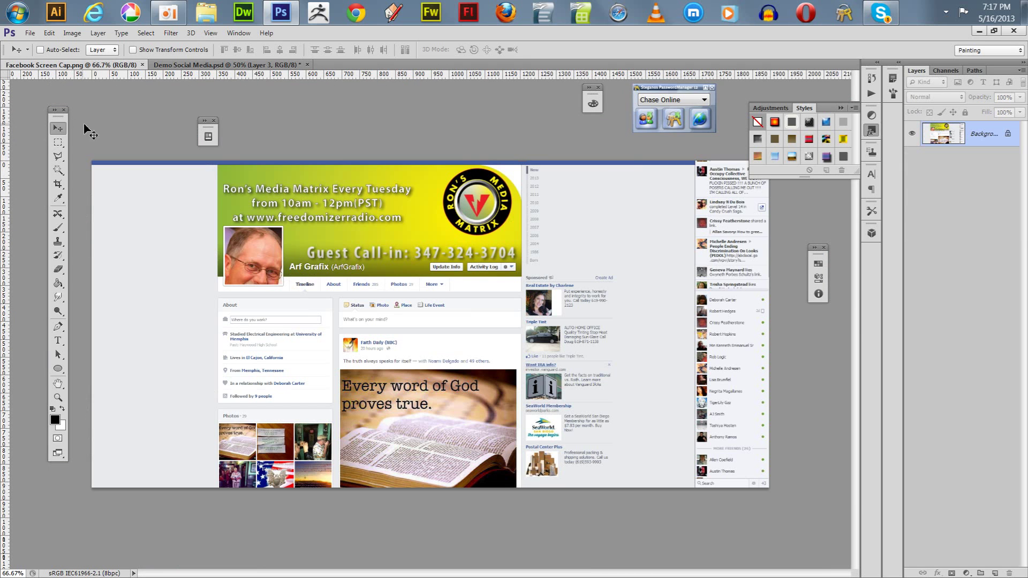
left_click(233, 33)
mouse_move(284, 45)
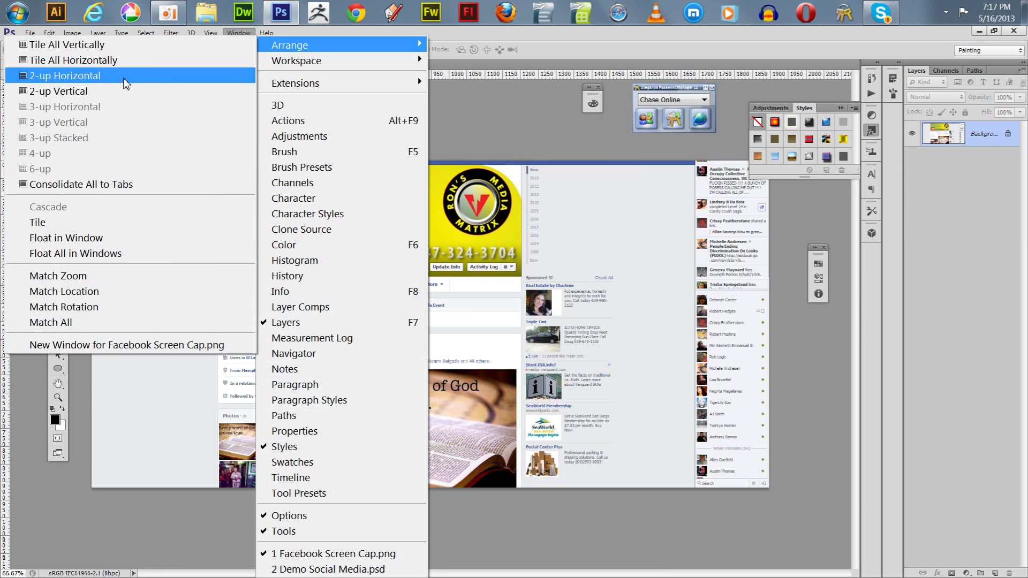
left_click(122, 91)
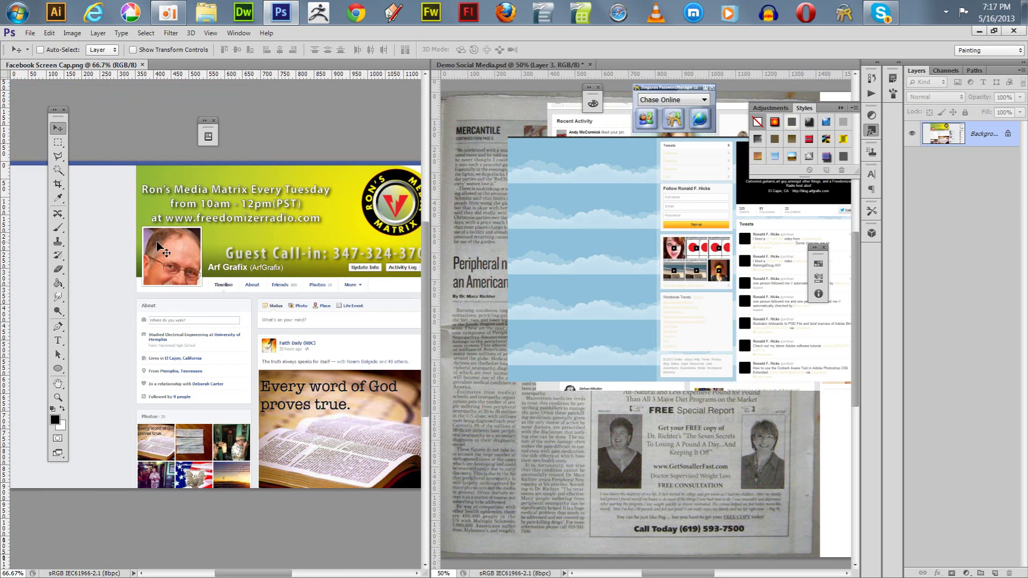
left_click_drag(162, 246, 480, 385)
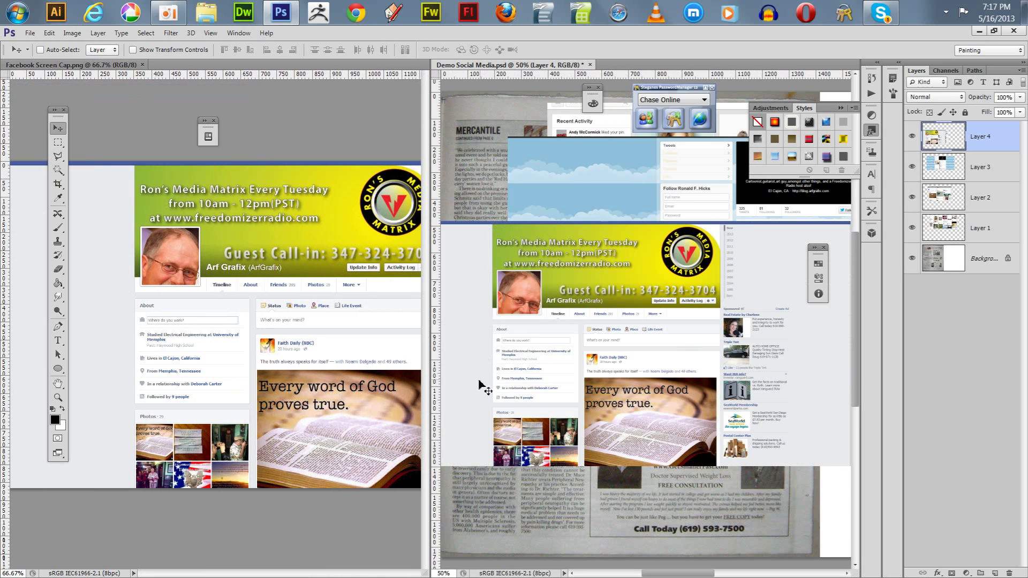
left_click(144, 65)
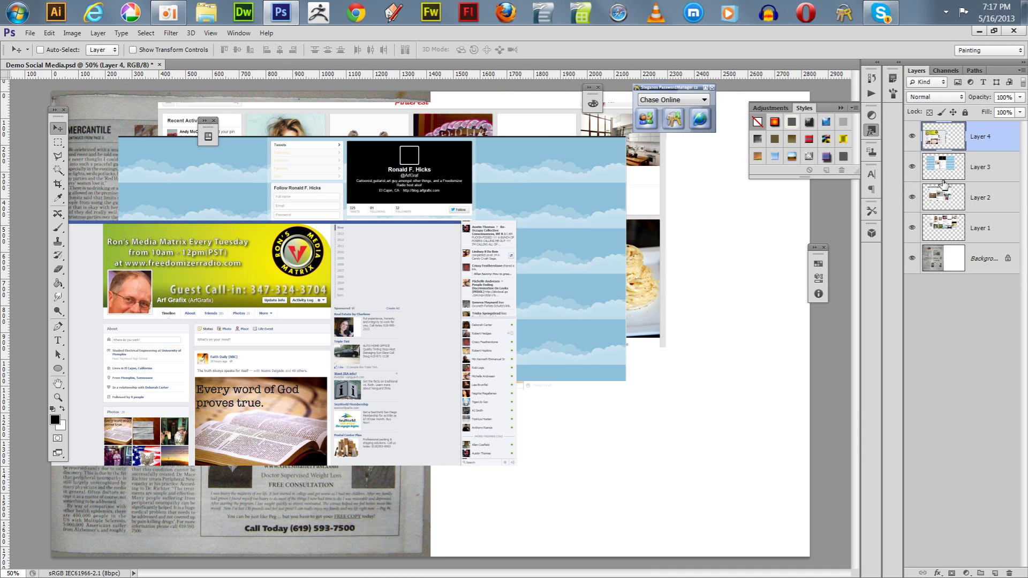
Shift the Pinterest screenshot on Layer 1 slightly right and rename Layer 4 as facebook.
left_click(945, 235)
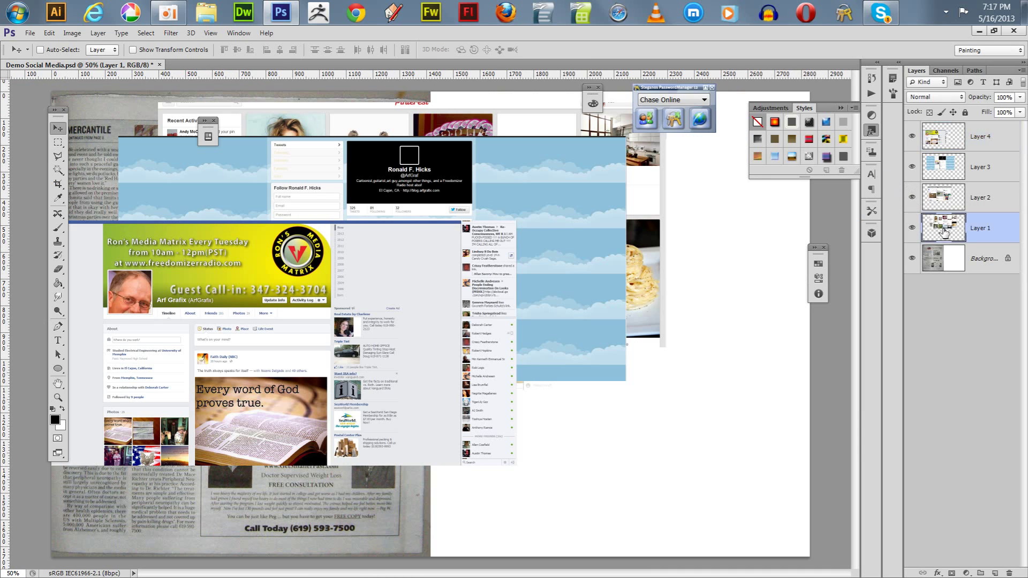
left_click_drag(273, 297, 299, 288)
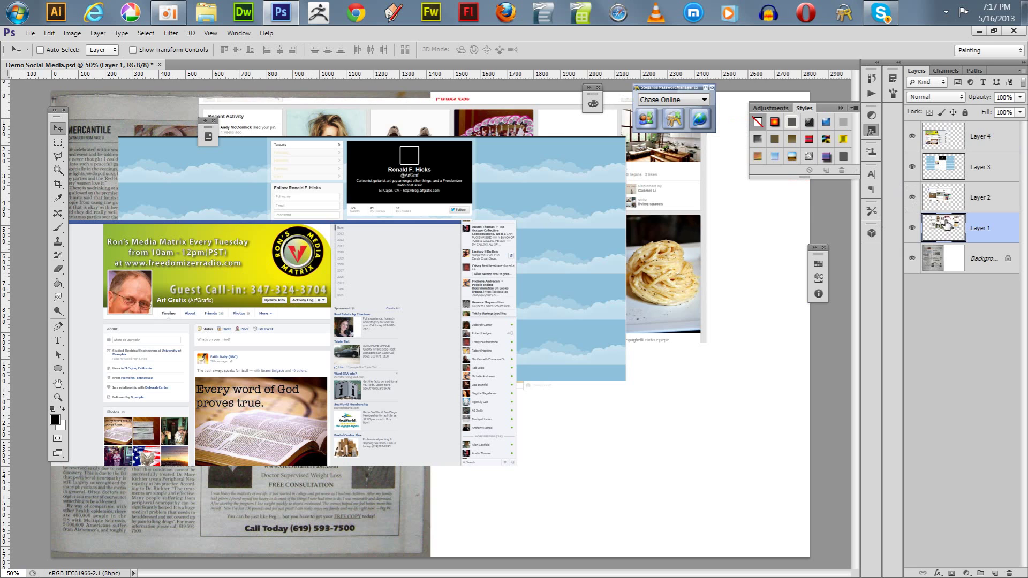
left_click(933, 142)
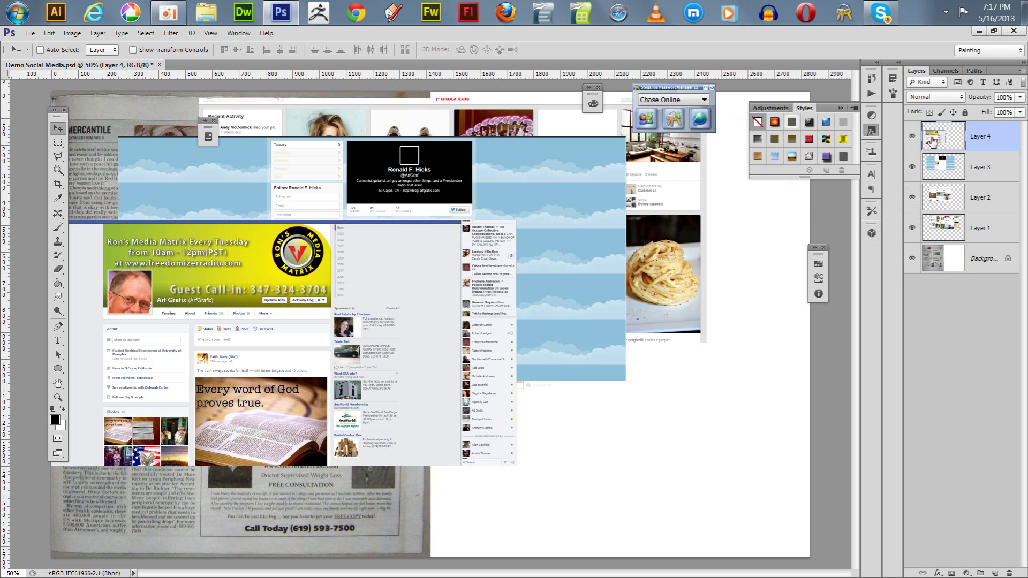
double_click(981, 138)
type("facebook")
key("Return")
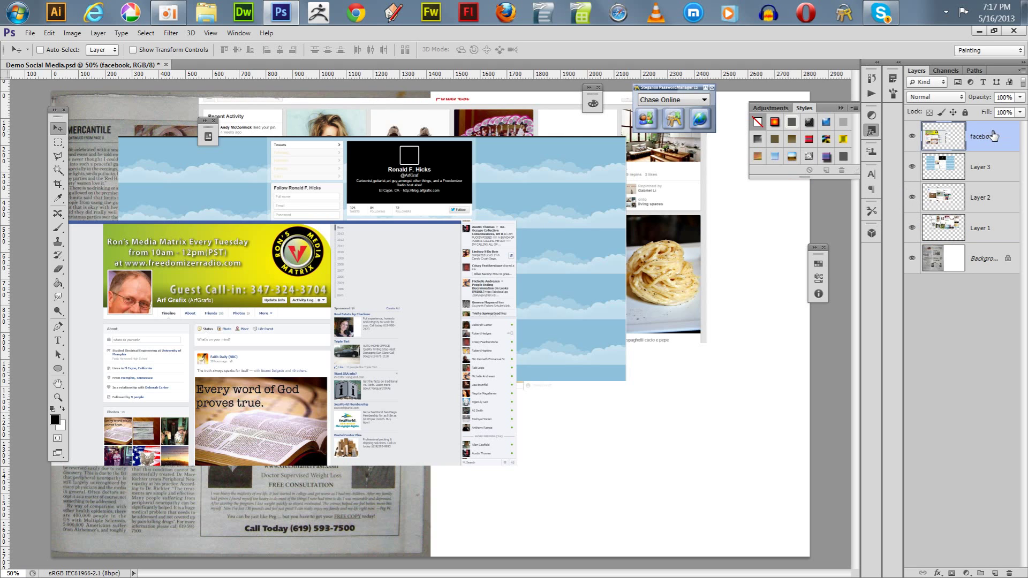
Rename Layer 3 as twitter and Layer 2 as google plus.
left_click(982, 170)
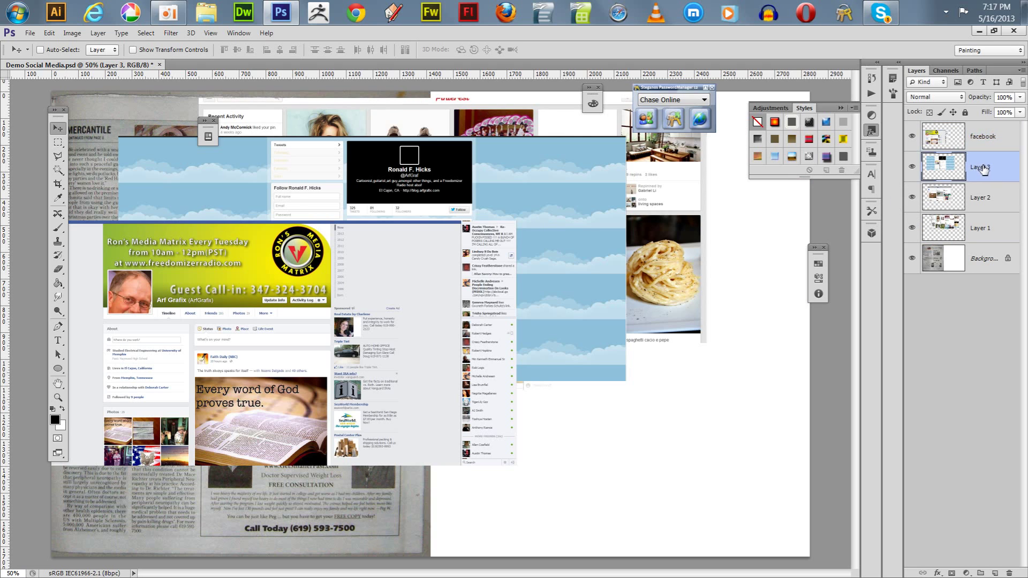
double_click(984, 169)
type("twitter")
key("Return")
left_click(980, 201)
double_click(979, 199)
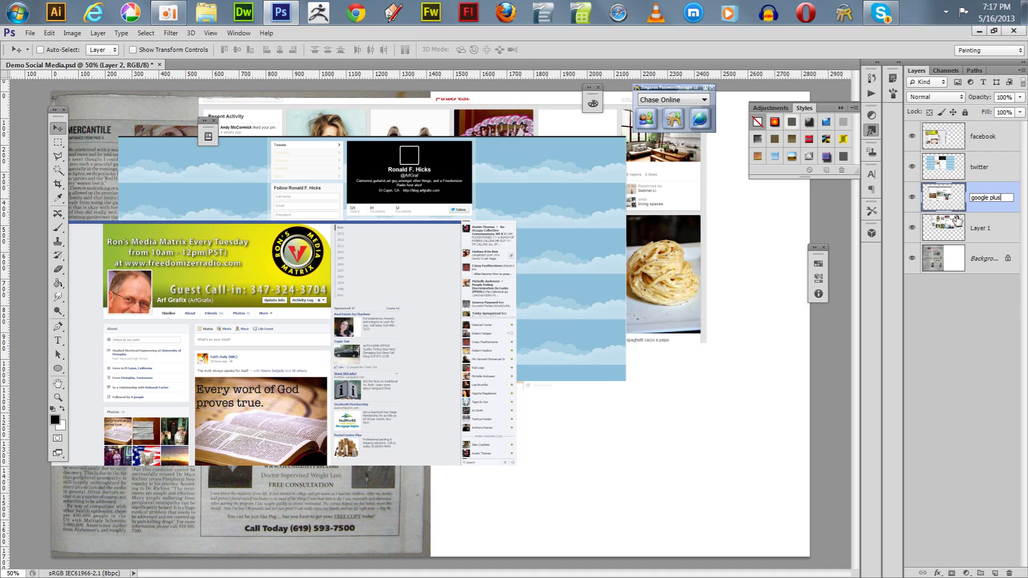
type("google plus")
Rename Layer 1 as pinterest.
left_click(982, 231)
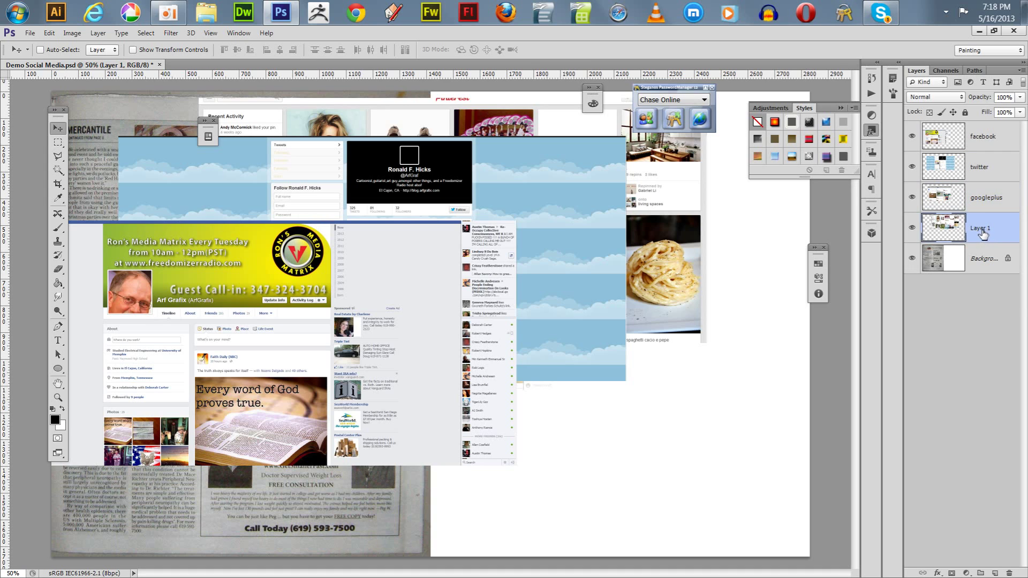
double_click(981, 231)
type("pinterest")
key("Return")
Duplicate the Background layer and save the document with Maximize Compatibility on.
left_click(963, 266)
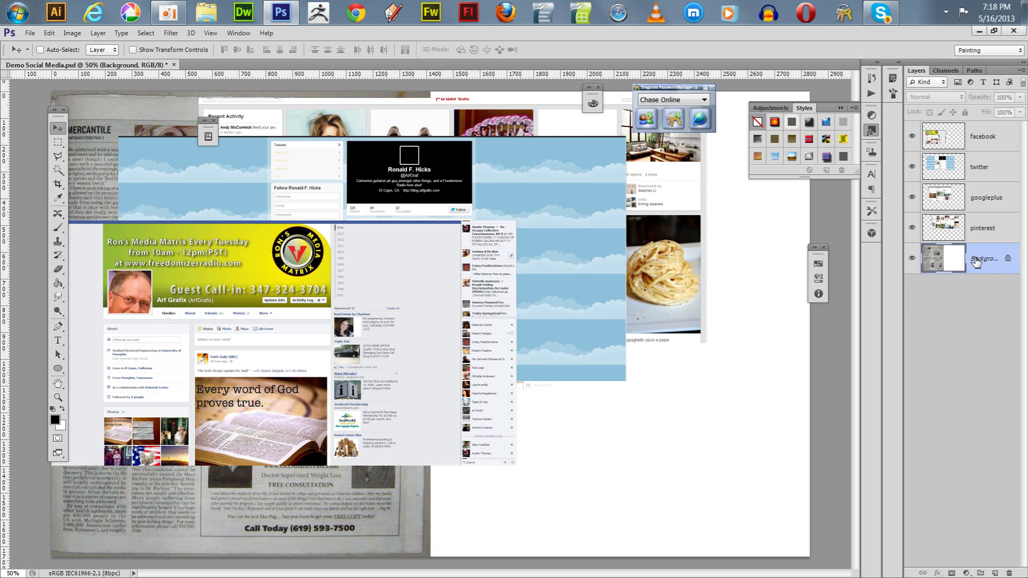
left_click_drag(975, 261, 994, 572)
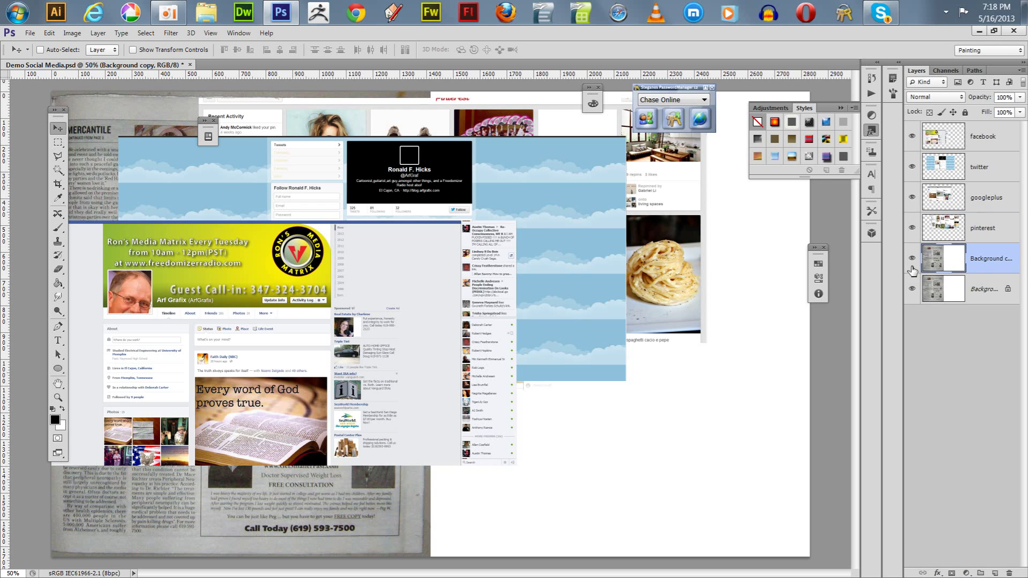
key("ctrl+s")
left_click(635, 175)
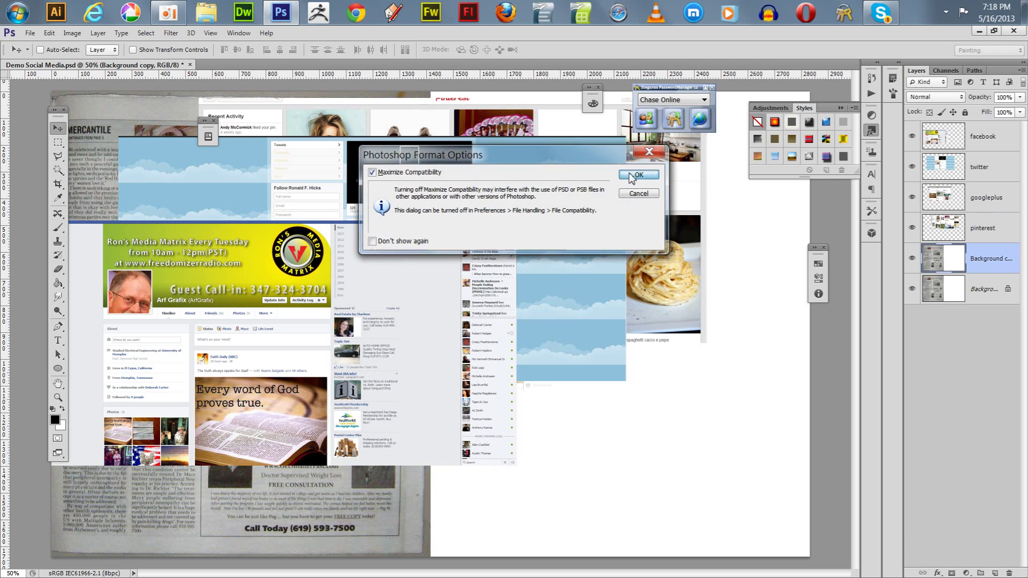
Rename the duplicated background layer as Newspaper Example and hide the original Background layer.
double_click(984, 260)
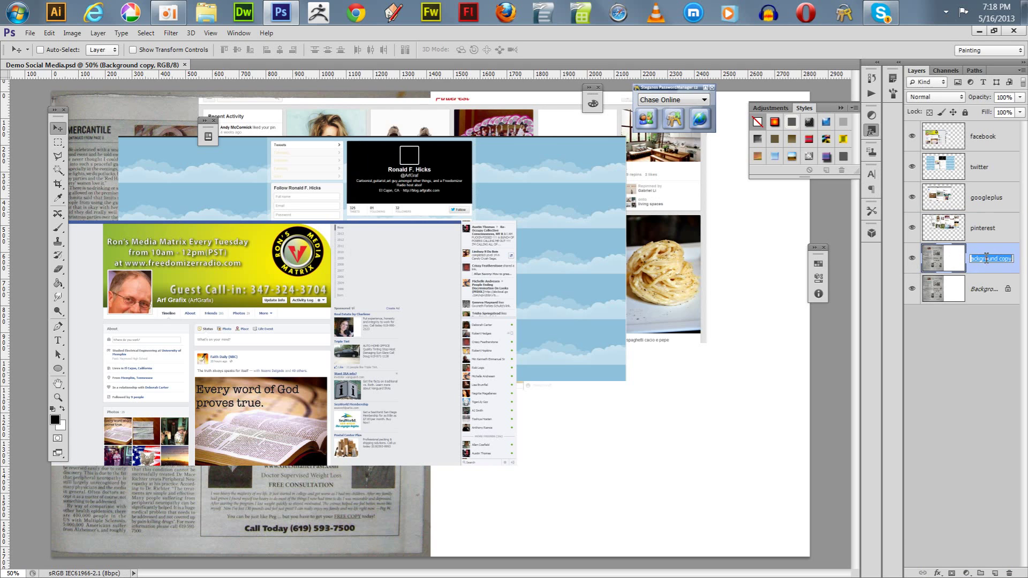
type("Ne")
type("wspaper Exampl")
type("e")
key("Return")
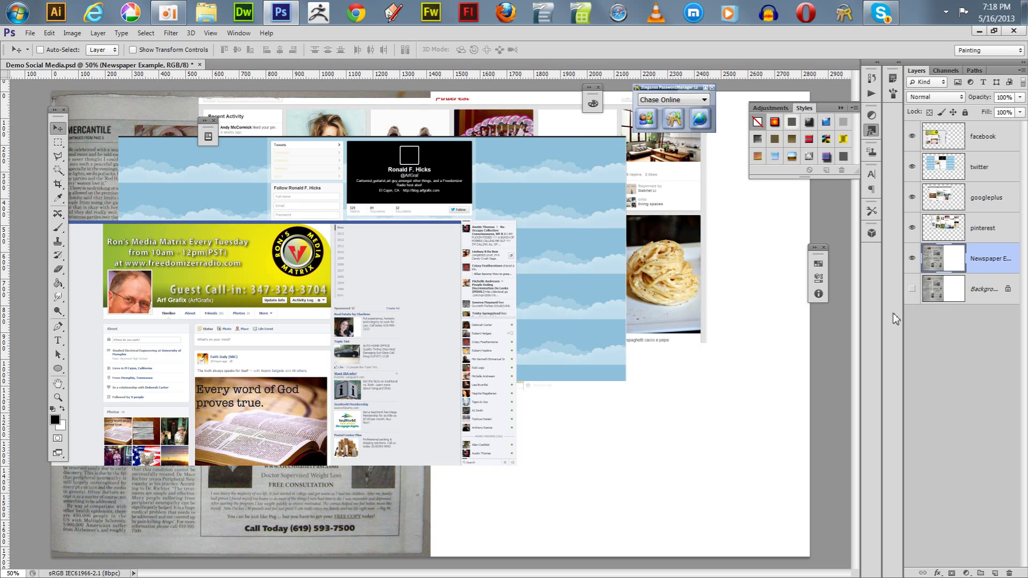
Hide the facebook, twitter and google plus layers and lock the Newspaper Example layer.
left_click(912, 136)
left_click(912, 167)
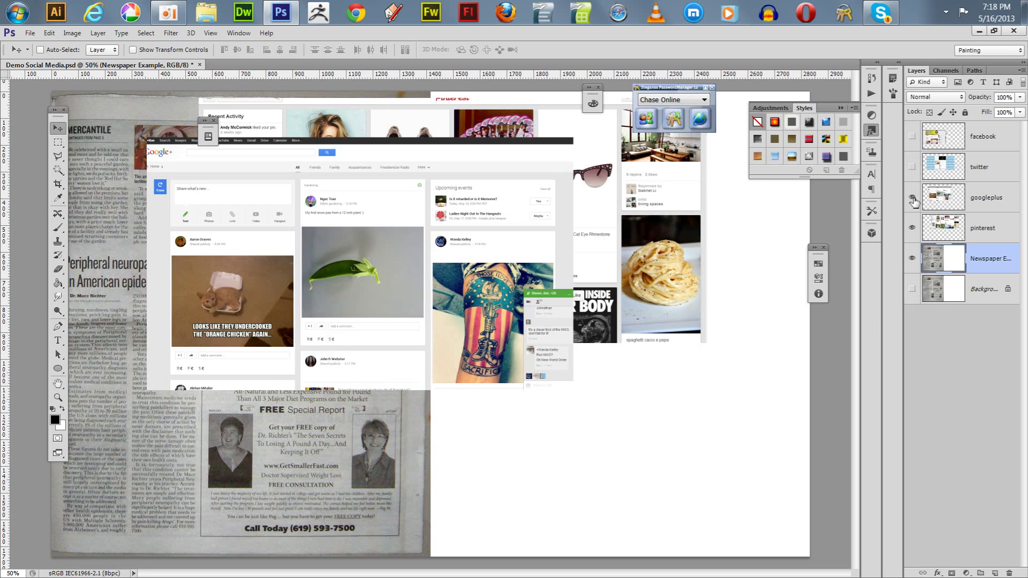
left_click(912, 197)
mouse_move(466, 187)
left_mouse_down()
mouse_move(515, 228)
mouse_move(478, 175)
mouse_move(457, 172)
mouse_move(469, 187)
left_mouse_up()
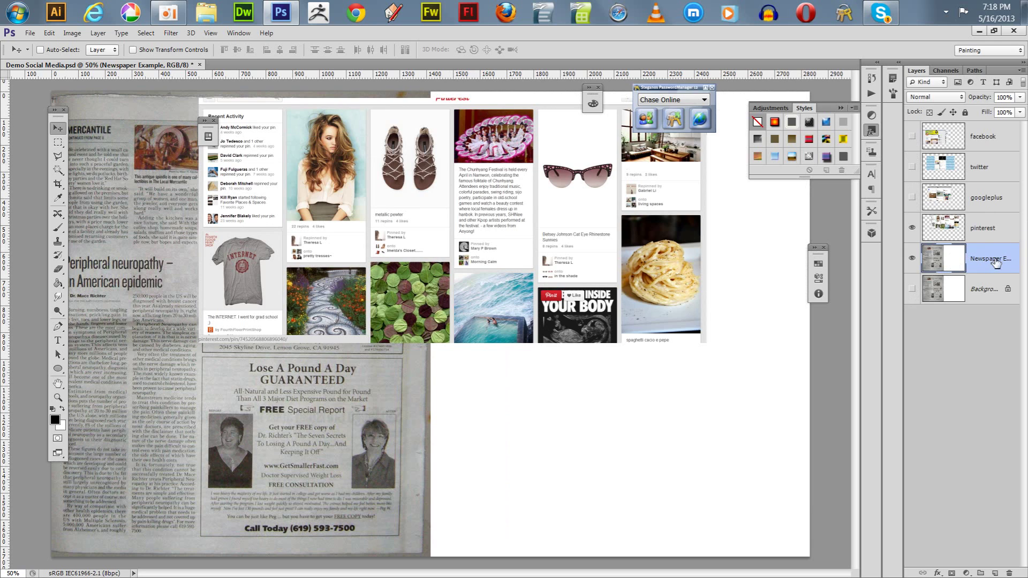
left_click(964, 112)
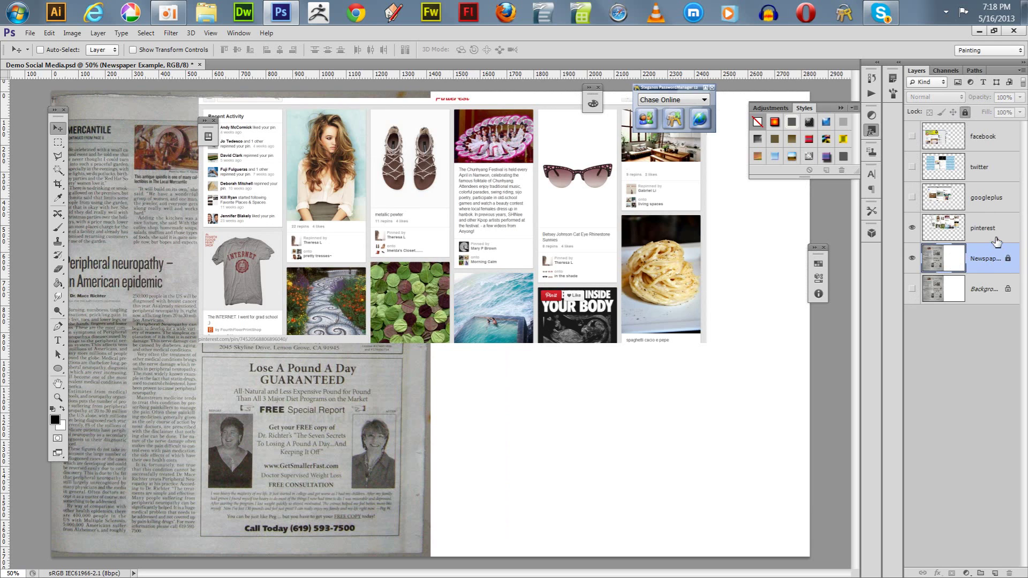
Move the pinterest layer to the canvas's right edge and narrow it with Free Transform to fit the blank half beside the newspaper.
left_click(995, 242)
left_click_drag(441, 213, 545, 308)
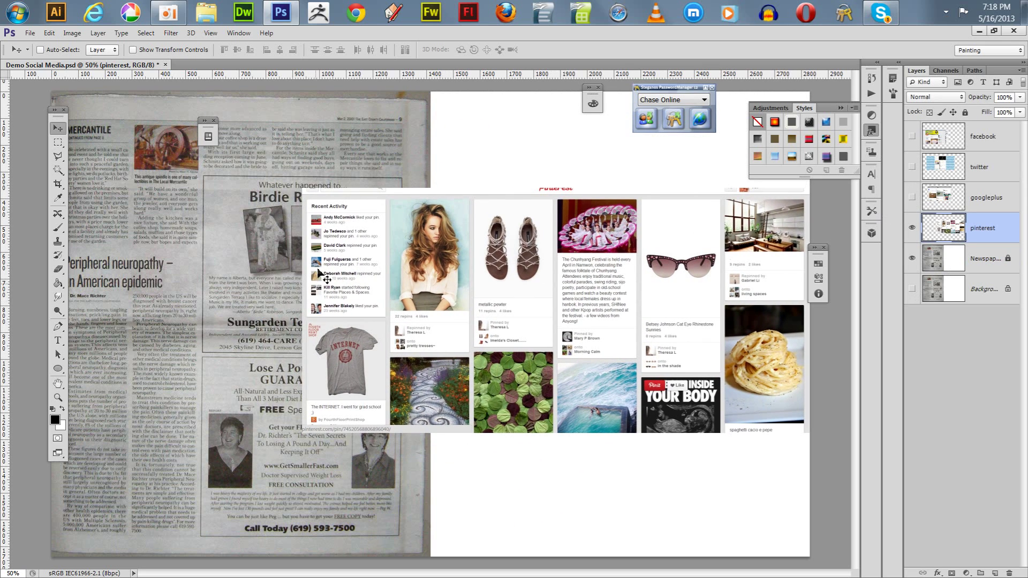
key("ctrl+t")
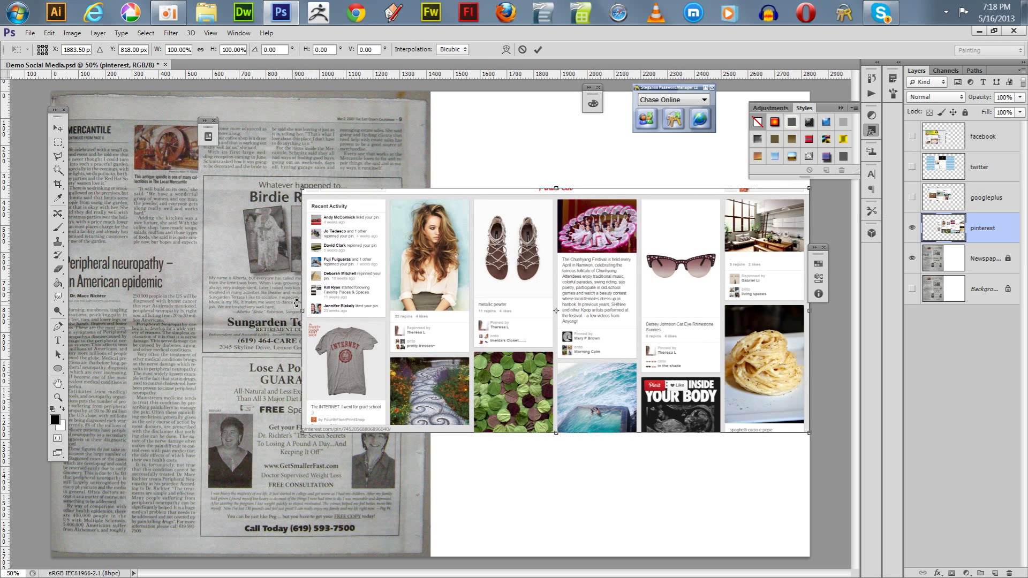
left_click_drag(303, 311, 431, 328)
key("Return")
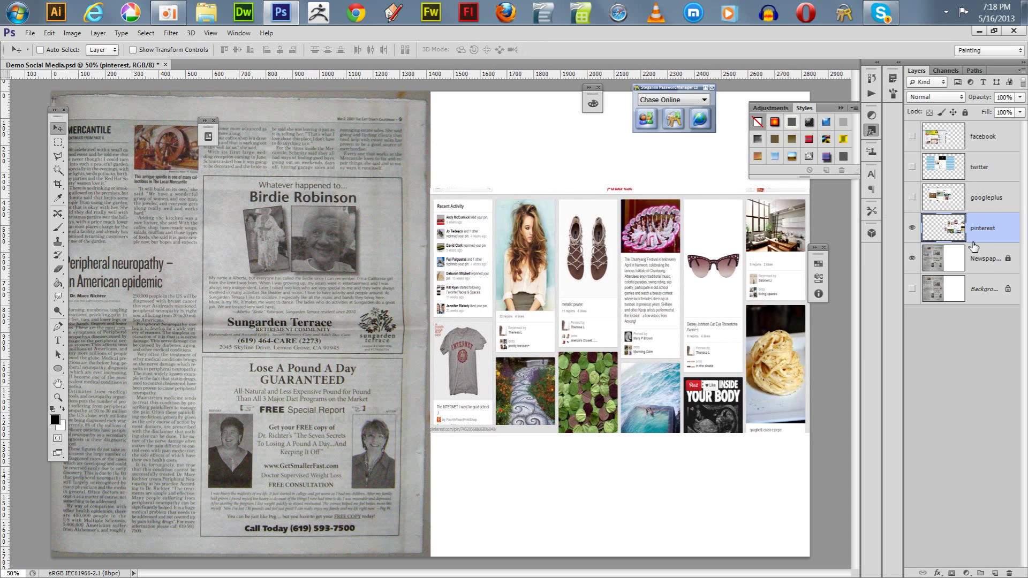
Unlock the Newspaper Example layer and align the vertical centers of the pinterest and Newspaper Example layers.
left_click(979, 266, "shift")
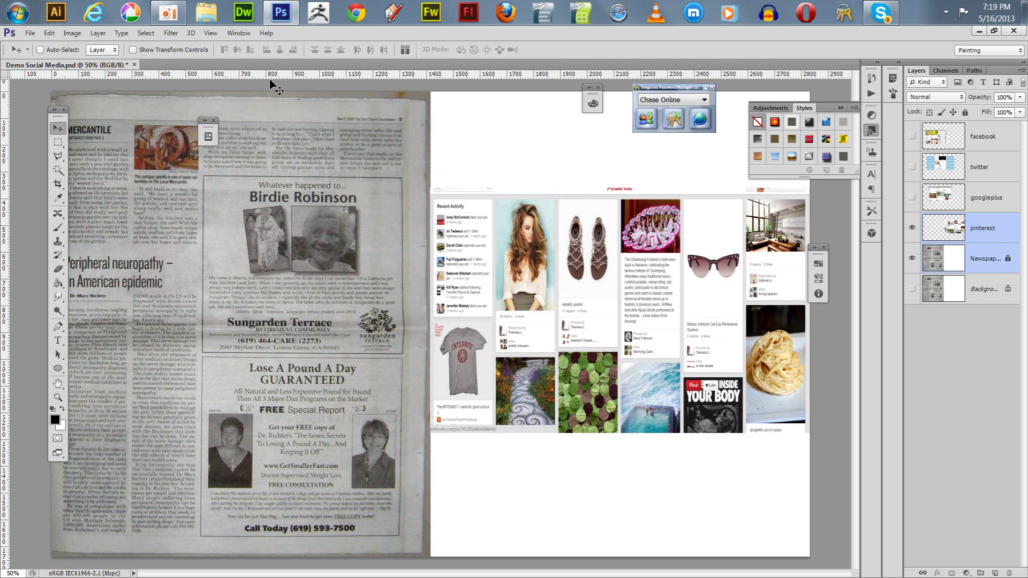
left_click(1005, 260)
left_click(965, 112)
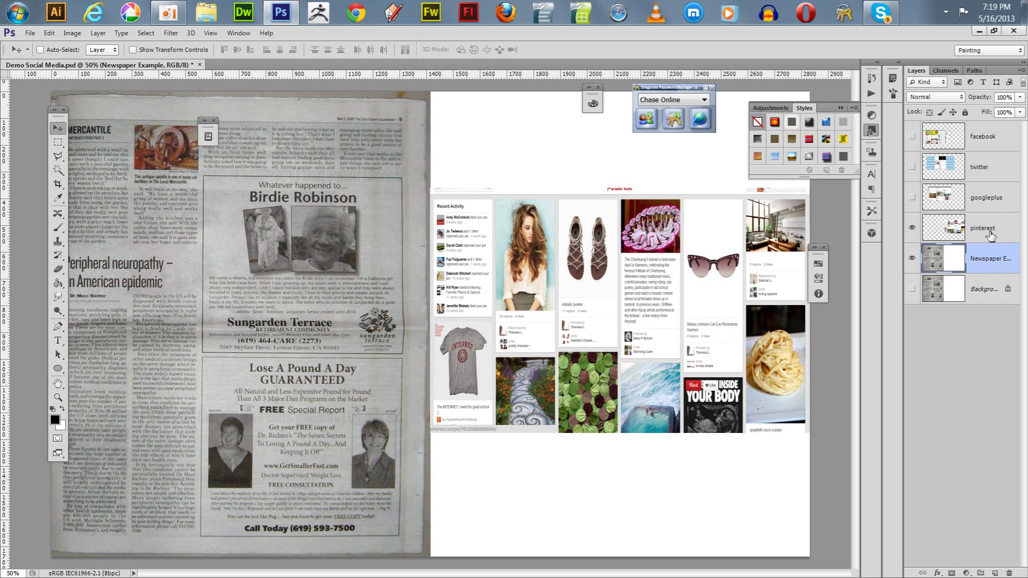
left_click(991, 234, "shift")
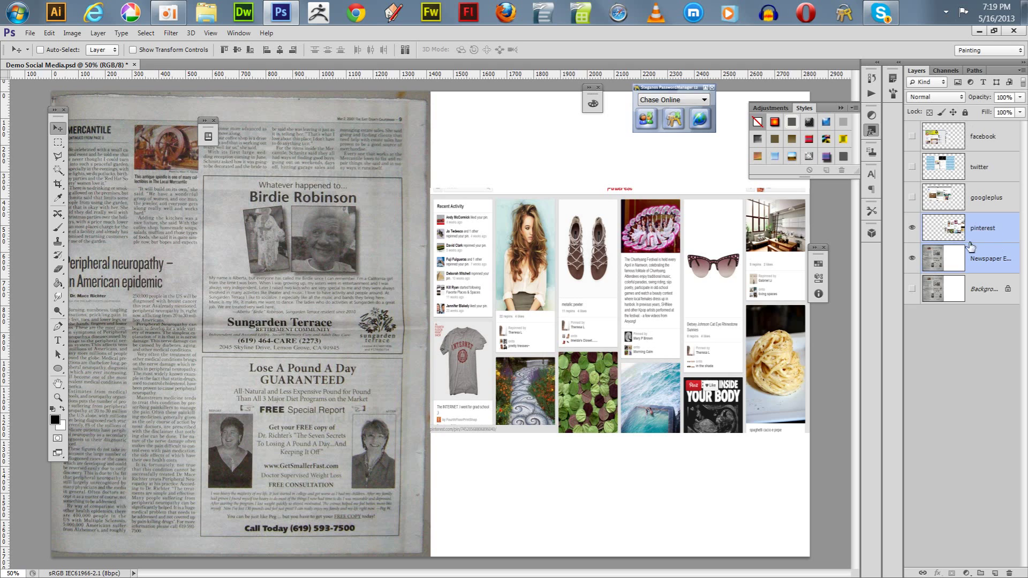
left_click(237, 50)
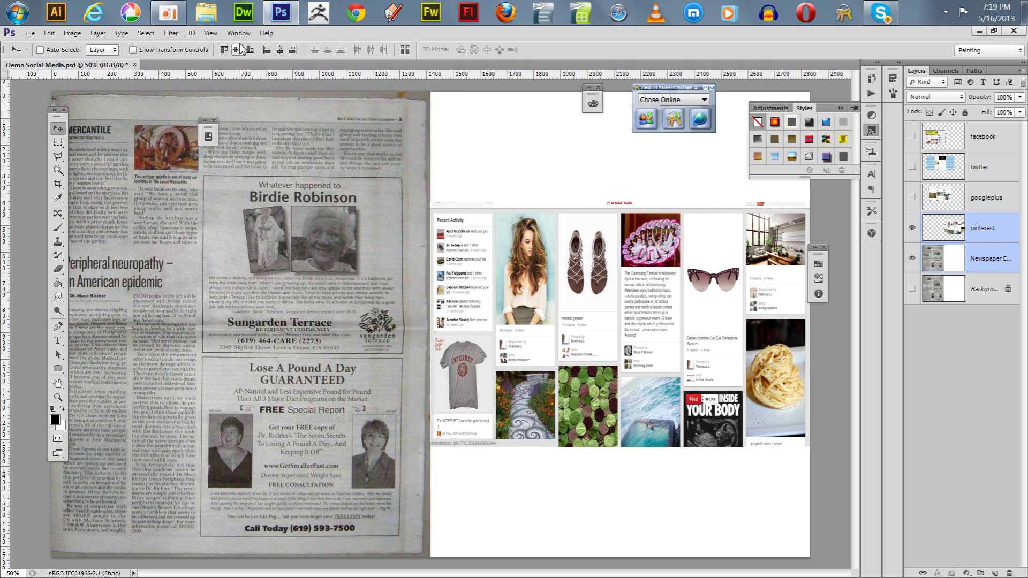
Hide the pinterest layer, show the google plus layer, and move the Google Plus screenshot to the canvas's right edge.
left_click(984, 199)
left_click(911, 228)
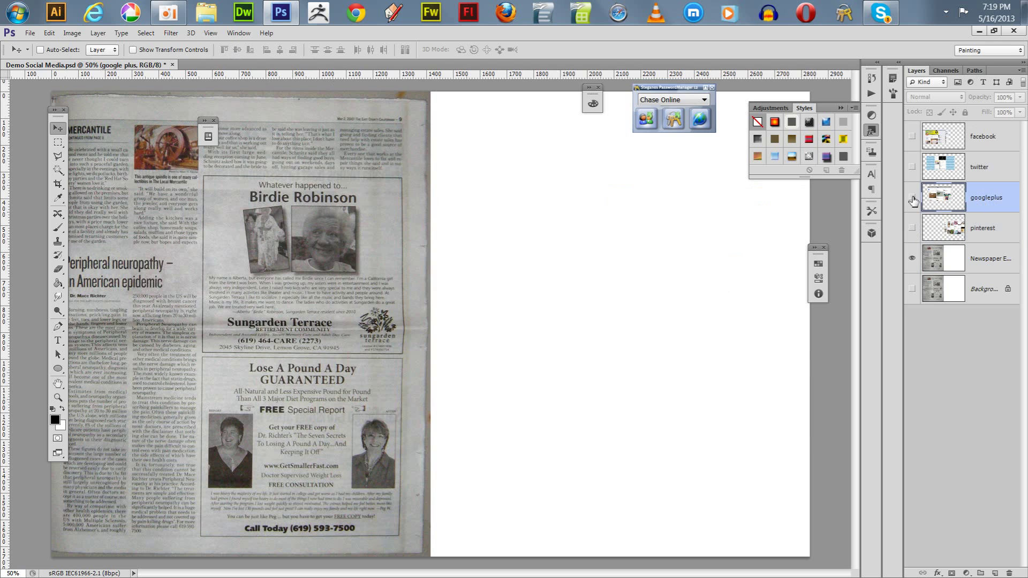
left_click(912, 197)
left_click_drag(338, 223, 557, 284)
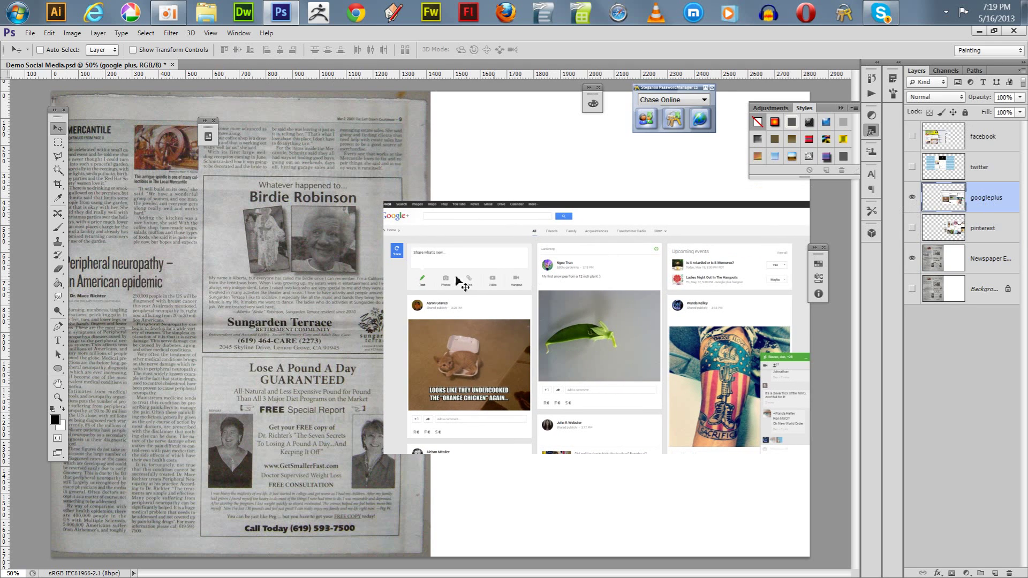
Narrow the google plus layer to the blank half's width and align its vertical center with the Newspaper Example layer.
key("ctrl+t")
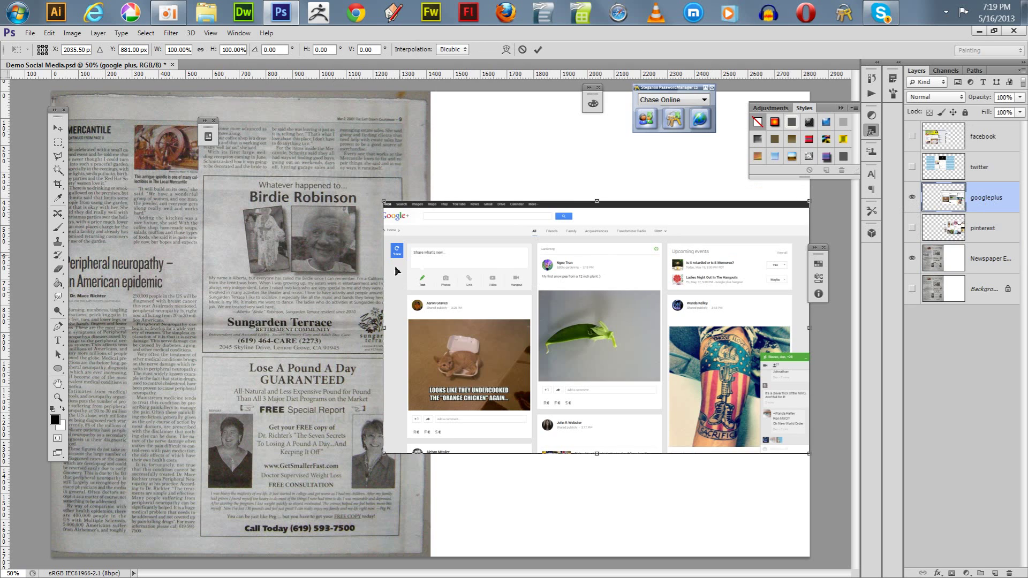
left_click_drag(384, 329, 429, 328)
key("Return")
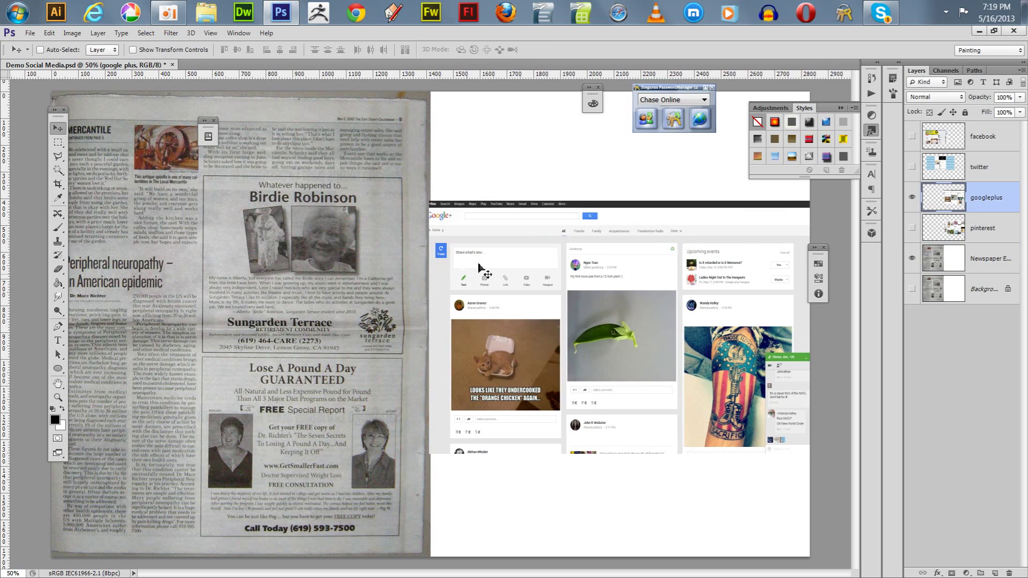
left_click(975, 268, "ctrl")
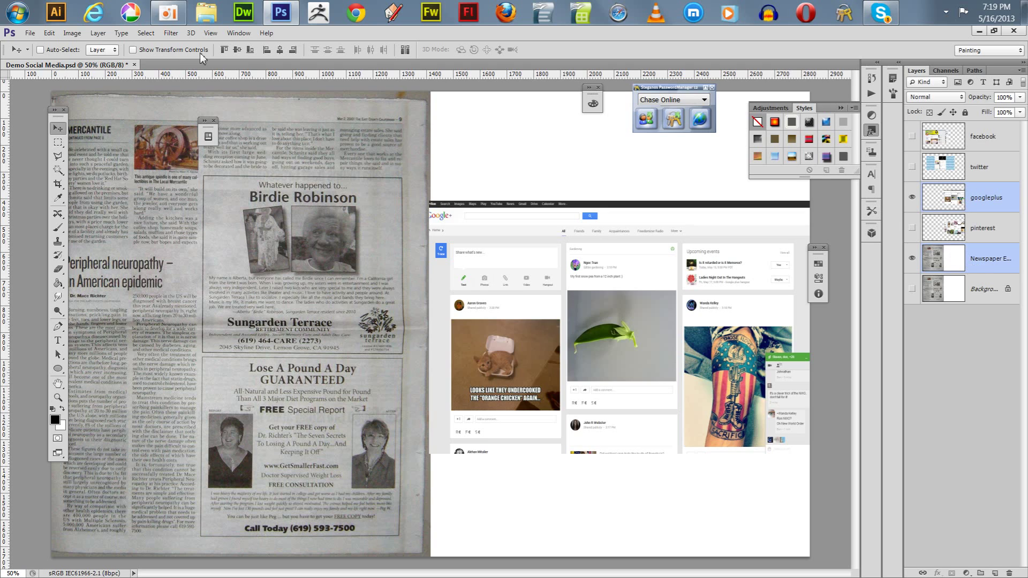
left_click(237, 50)
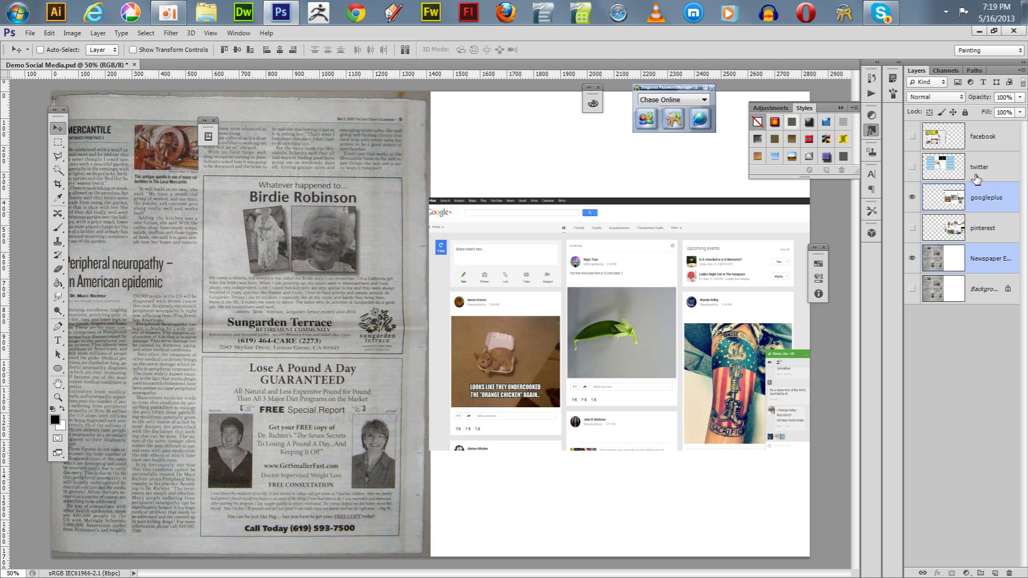
Hide the google plus layer, show the twitter layer, and move the Twitter screenshot to the canvas's right edge.
left_click(985, 170)
left_click(911, 197)
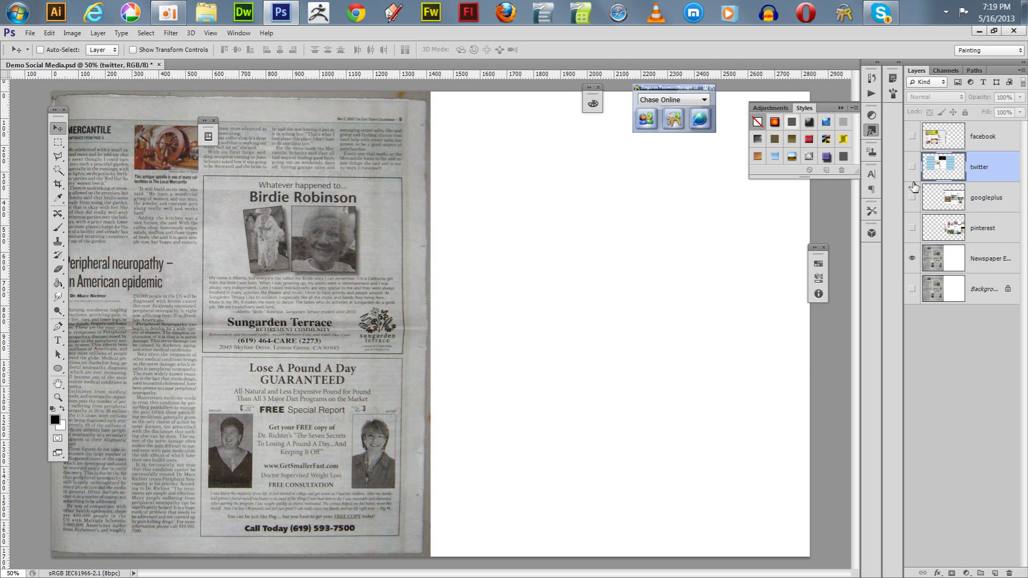
left_click(912, 168)
left_click_drag(365, 235, 557, 294)
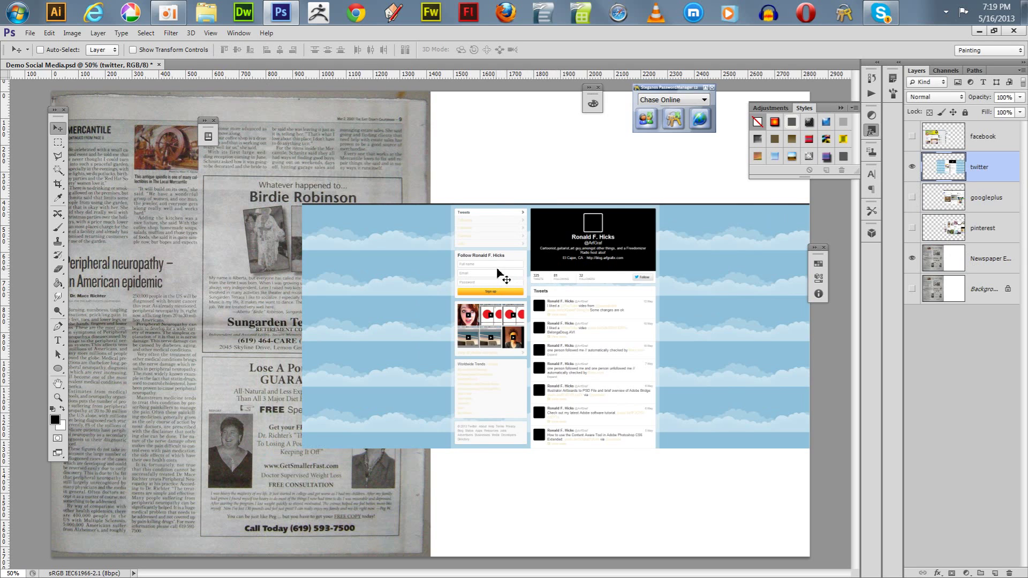
Narrow the twitter layer to the blank half's width and align its vertical center with the Newspaper Example layer.
key("ctrl+t")
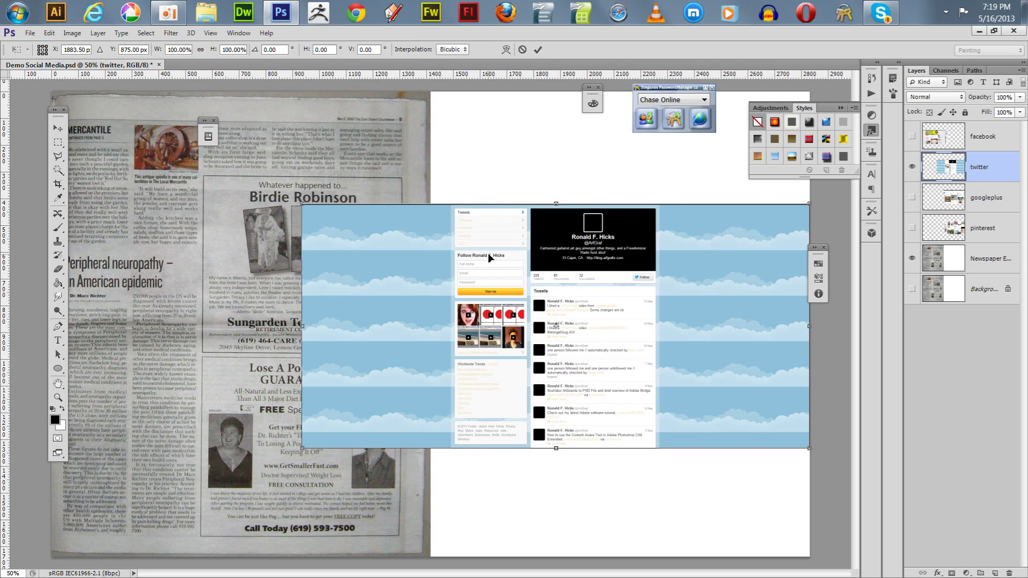
left_click_drag(302, 326, 429, 338)
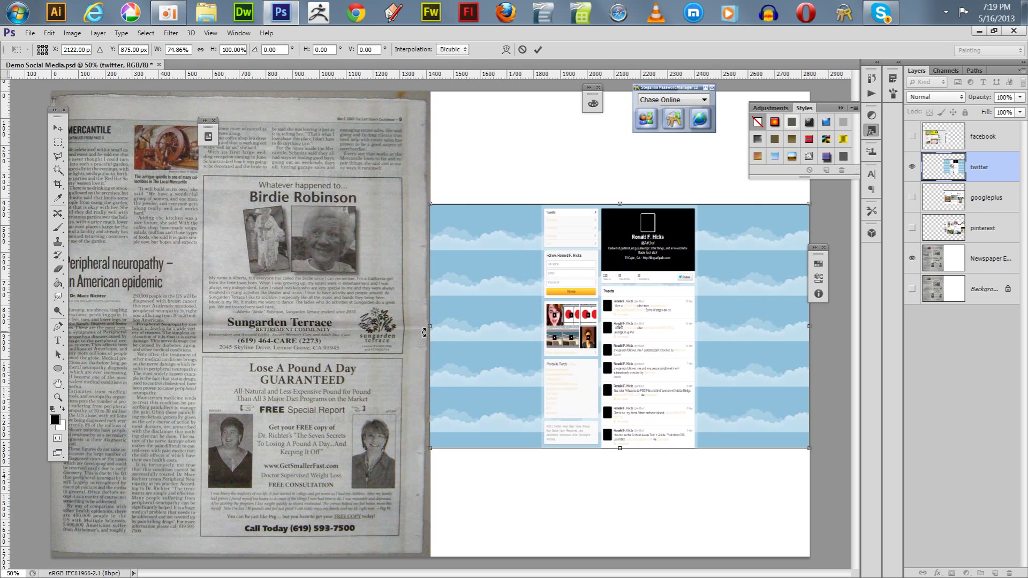
key("Return")
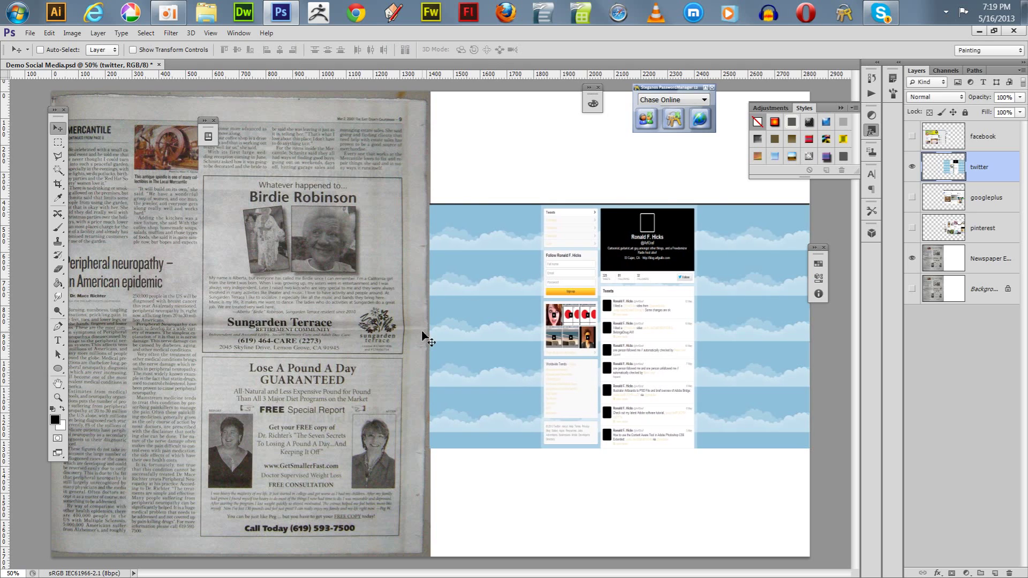
left_click(987, 265, "ctrl")
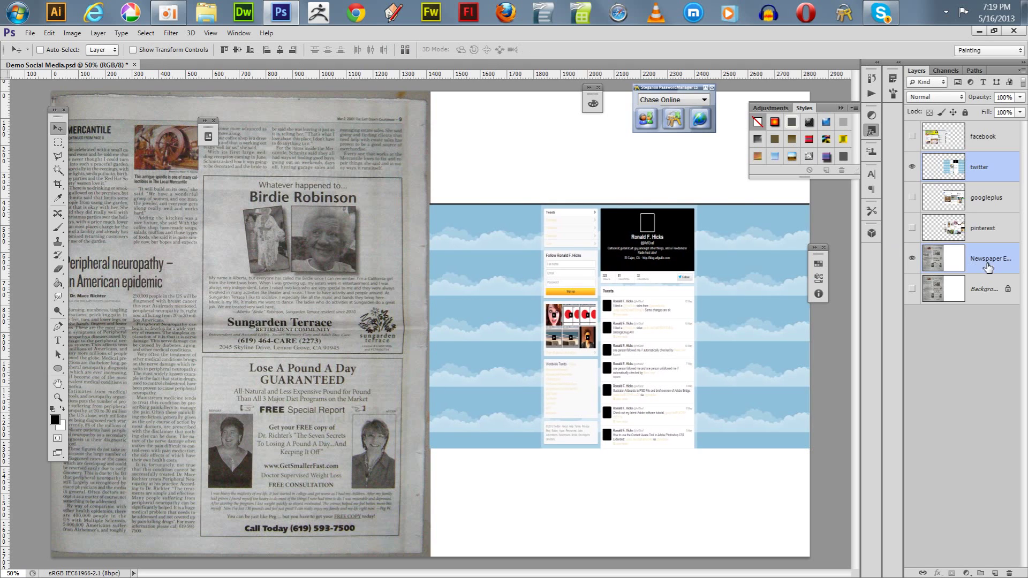
left_click(237, 50)
Hide the twitter layer, show the facebook layer, and move the Facebook screenshot to the canvas's right edge.
left_click(978, 145)
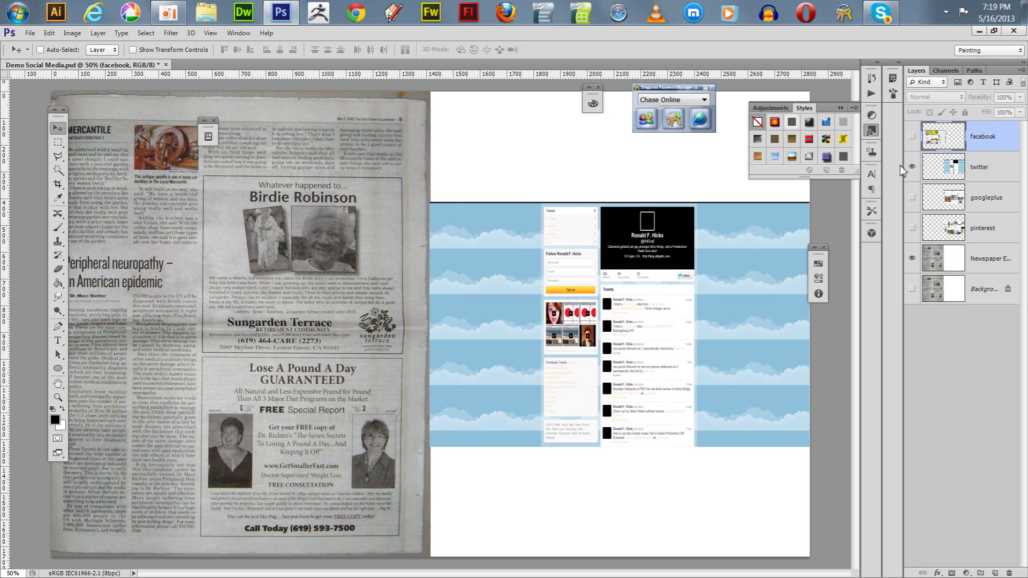
left_click(911, 166)
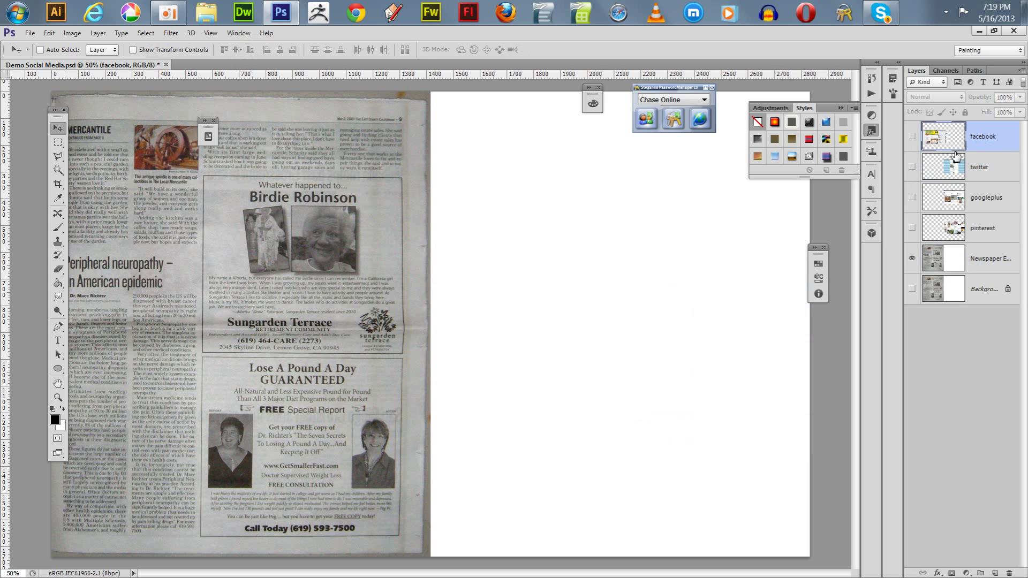
left_click(912, 137)
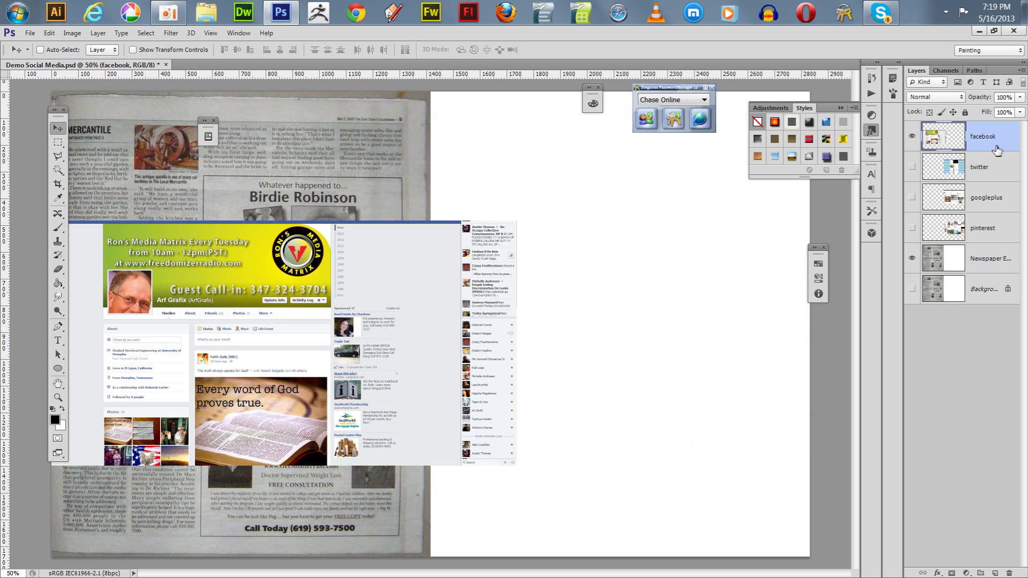
left_click_drag(293, 297, 586, 279)
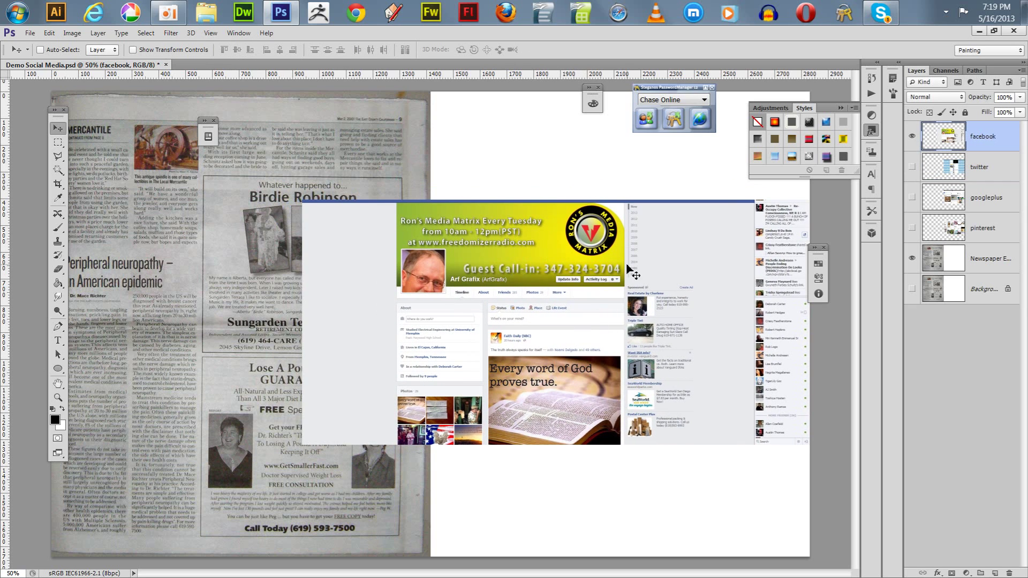
Narrow the facebook layer to the blank half's width and align its vertical center with the Newspaper Example layer.
key("ctrl+t")
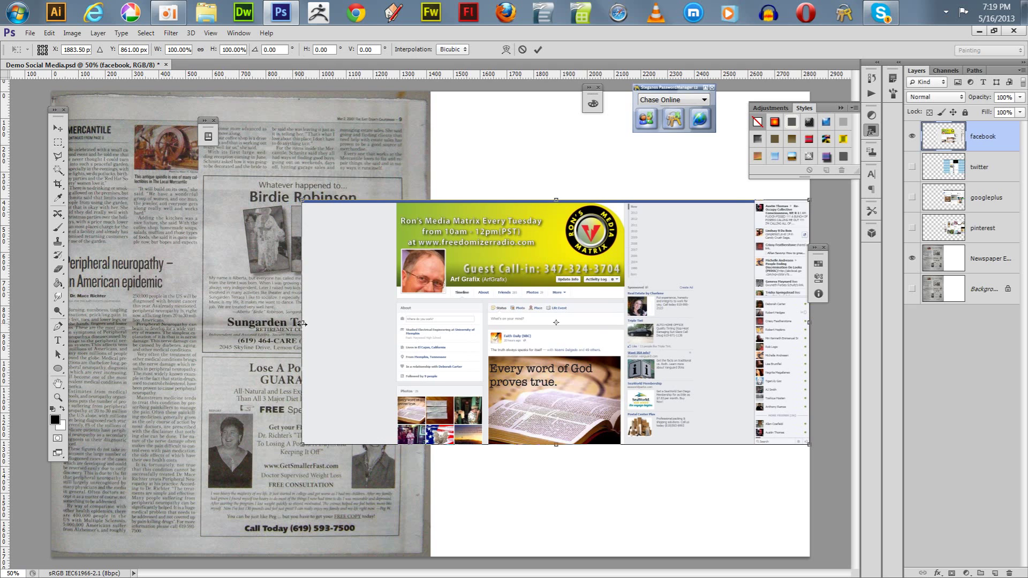
left_click_drag(303, 324, 430, 333)
key("Return")
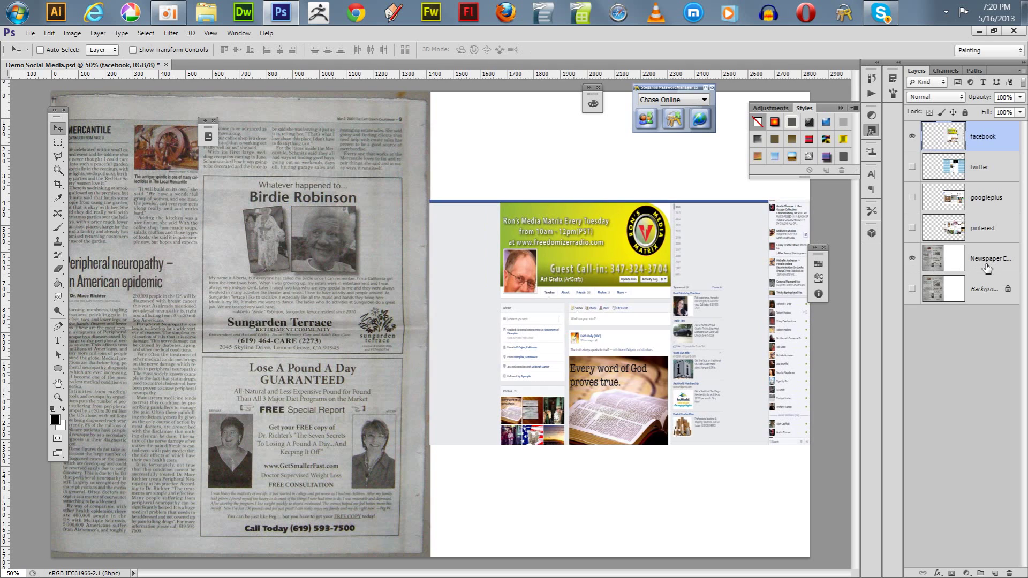
left_click(987, 266, "ctrl")
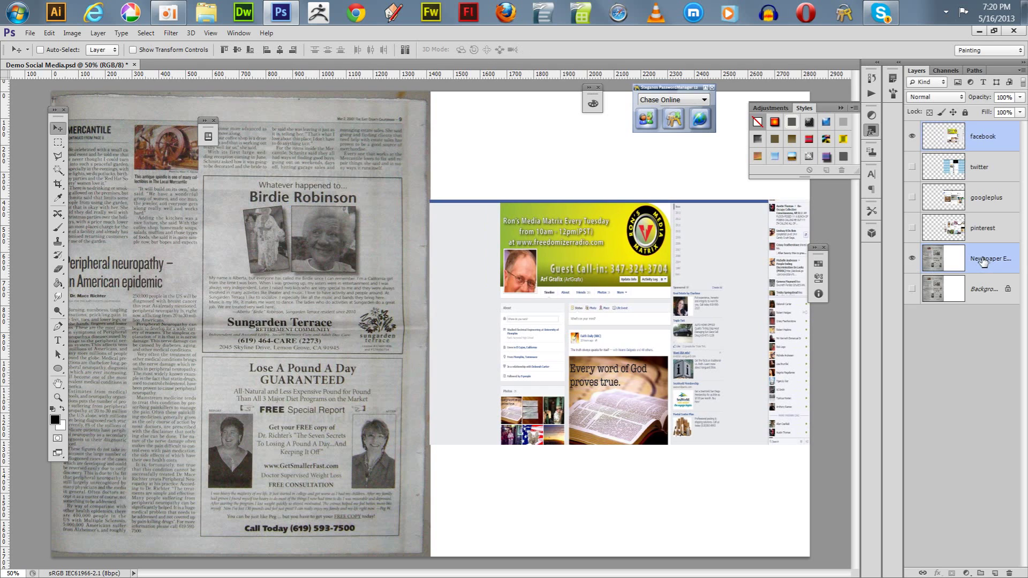
left_click(237, 49)
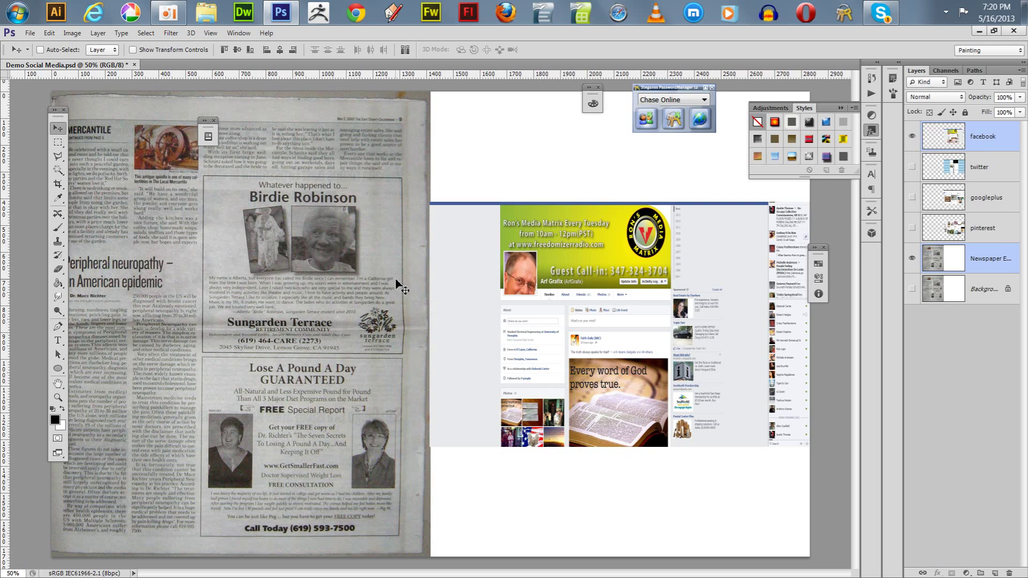
Add a red CCWallScrawler text layer reading "Newspaper" and move it to the lower end of the newspaper page.
key("t")
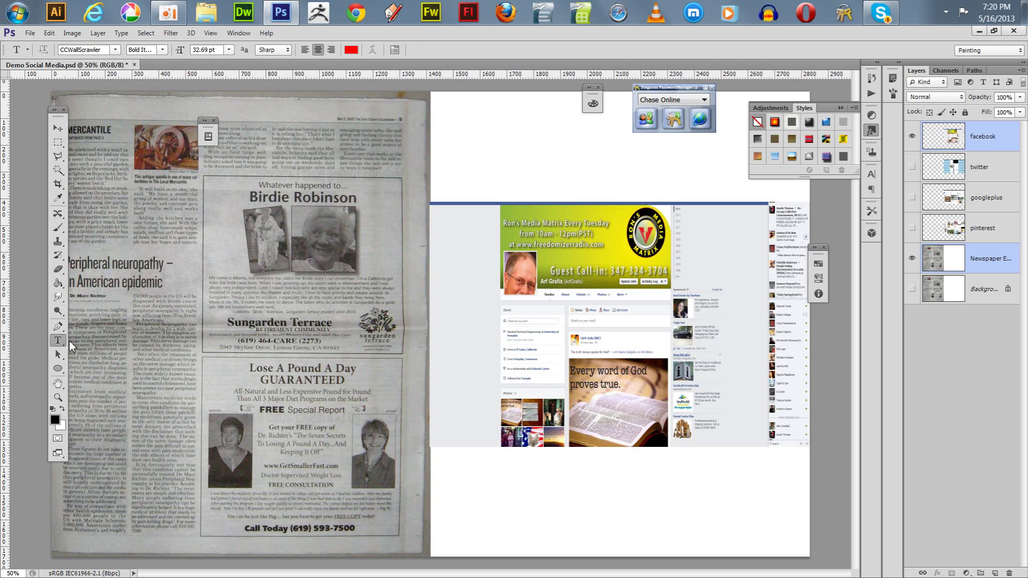
left_click(167, 432)
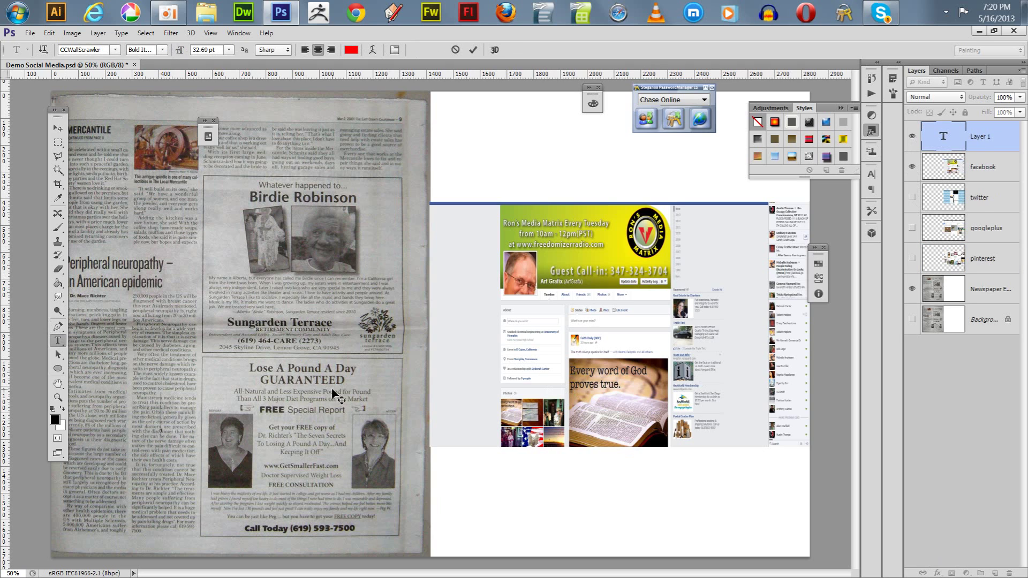
type("NEW")
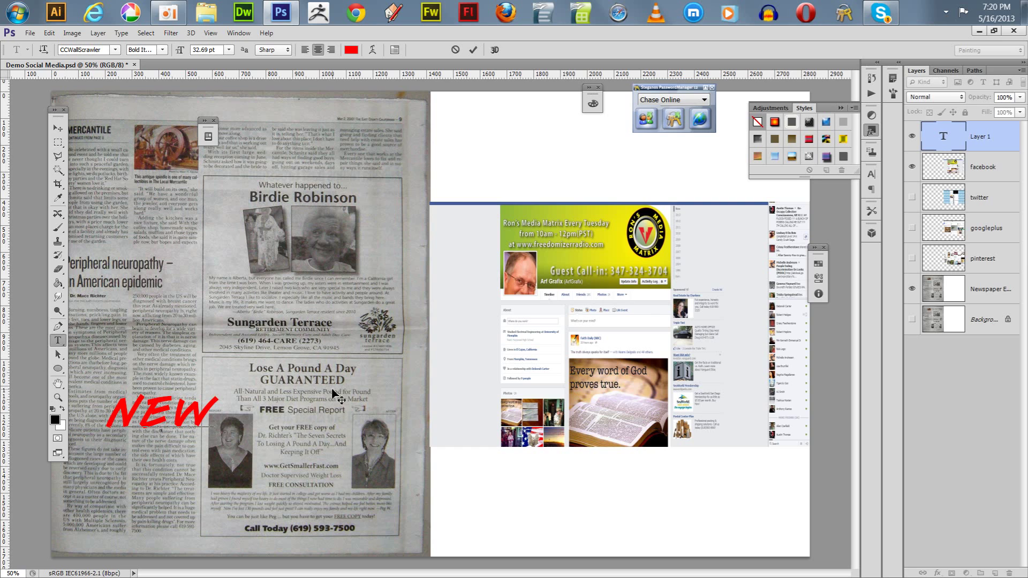
type("SPAPER")
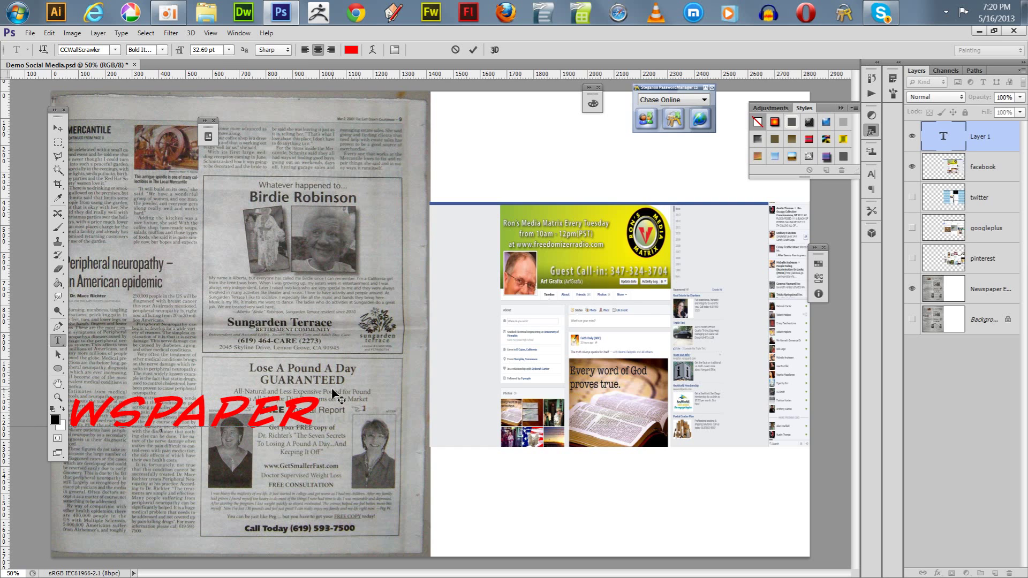
left_click(58, 128)
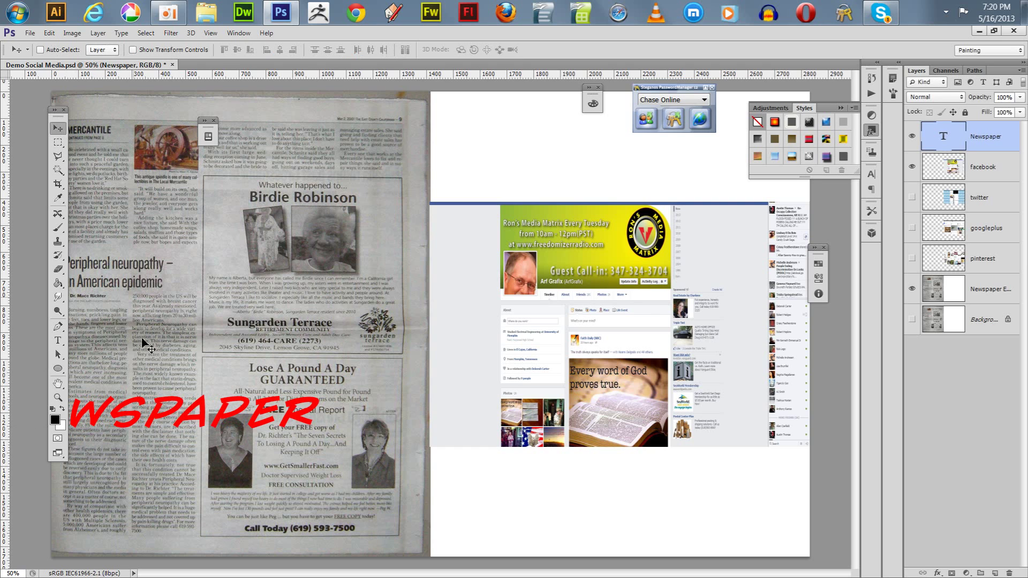
left_click_drag(174, 417, 257, 517)
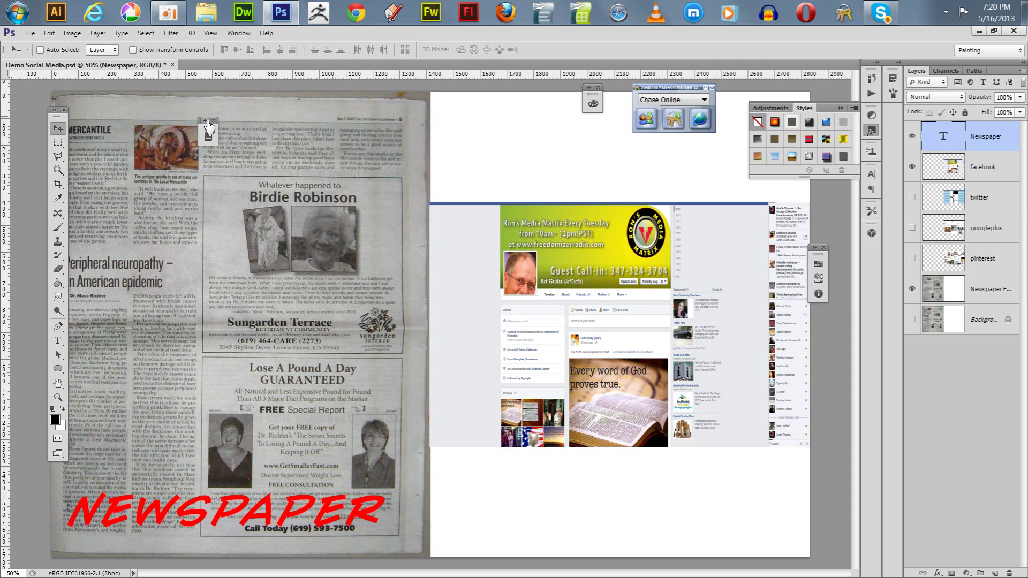
Set the Newspaper text size to 15 pt and move the caption slightly lower on the page.
key("t")
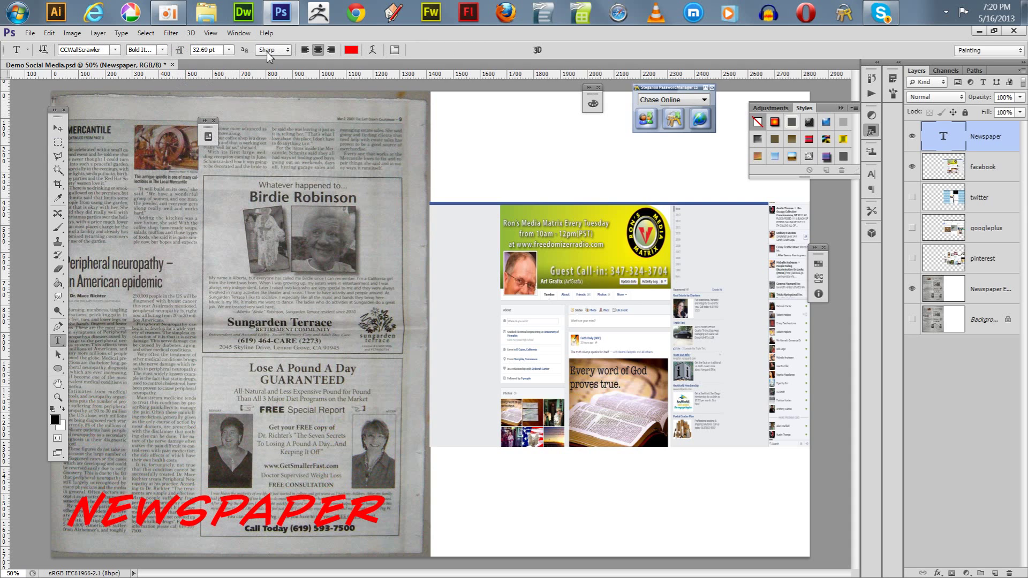
left_click(219, 51)
type("15")
key("Return")
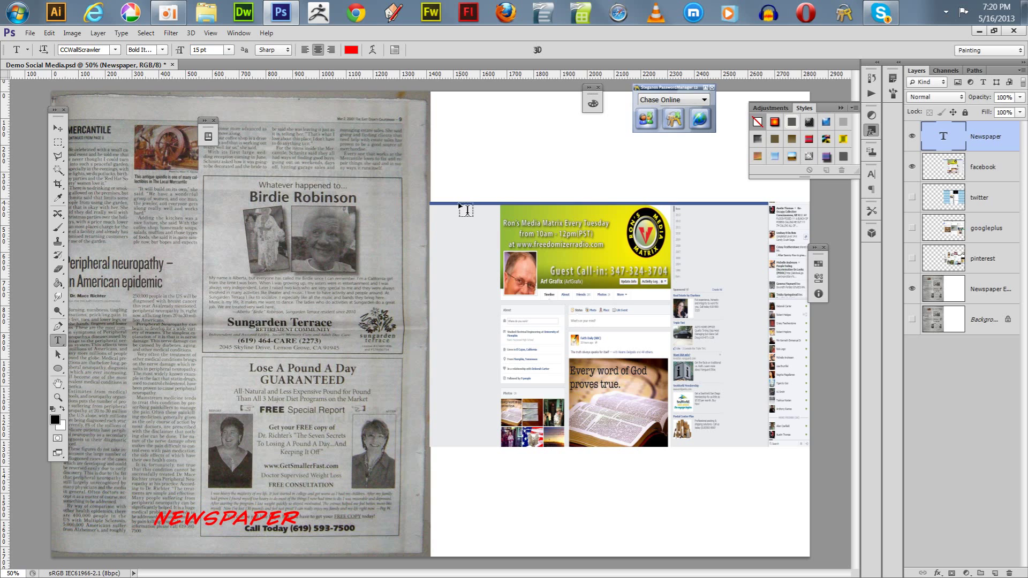
left_click_drag(246, 515, 242, 514)
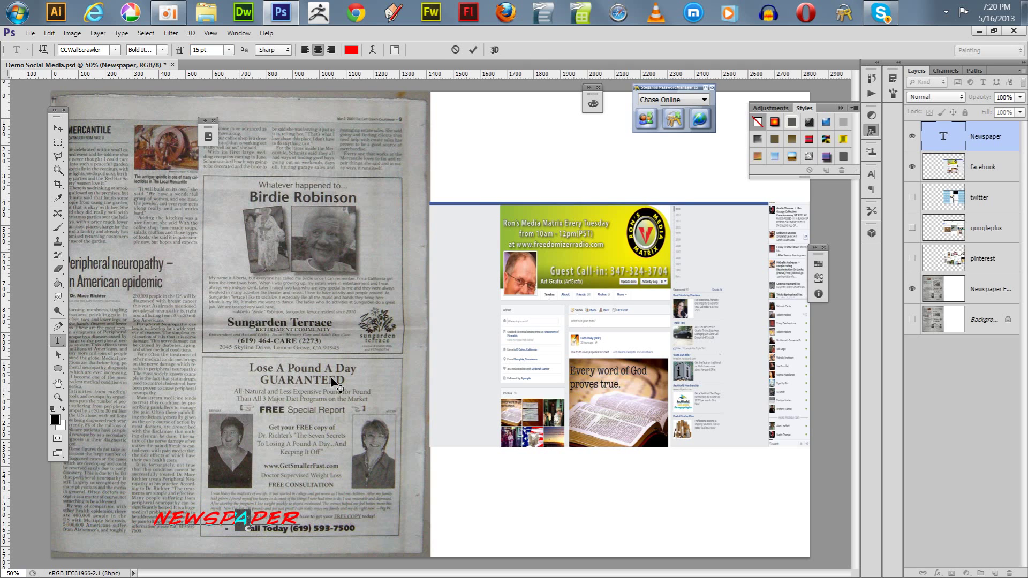
left_click(58, 129)
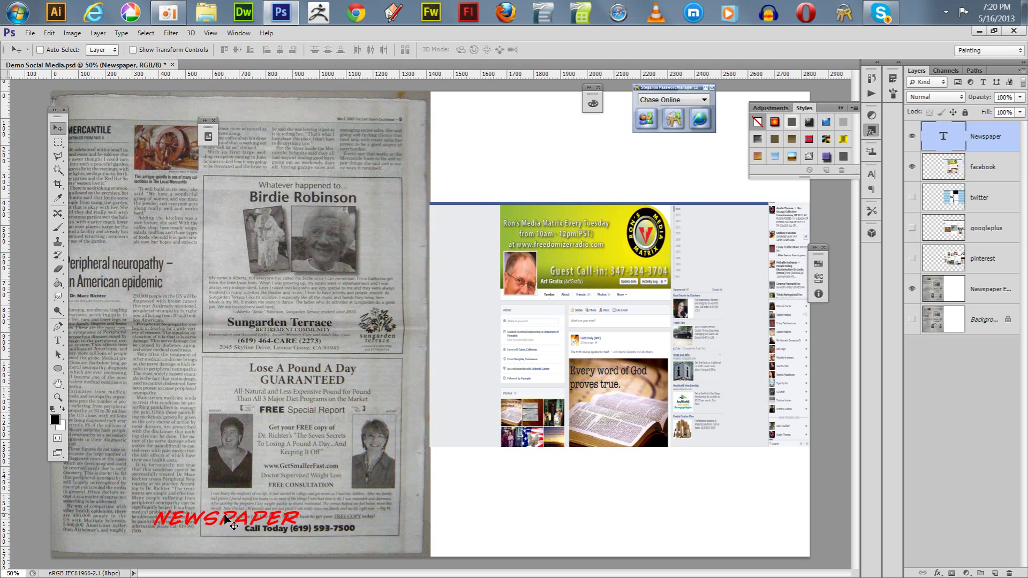
mouse_move(227, 519)
left_mouse_down()
mouse_move(252, 535)
mouse_move(225, 527)
left_mouse_up()
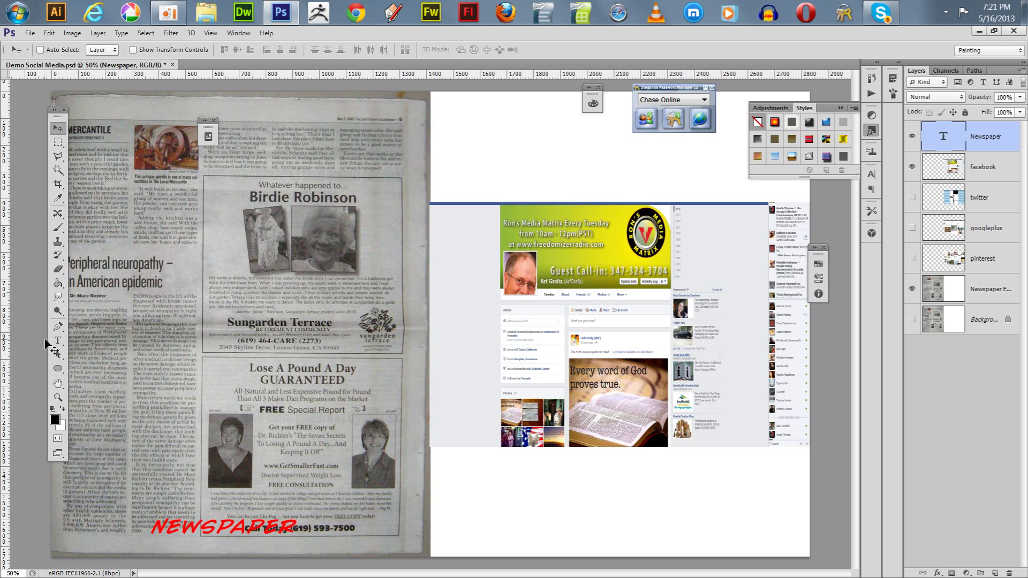
Add a text layer reading "current facebook" and place it beneath the Facebook screenshot, level with the Newspaper caption.
left_click(60, 344)
left_click(459, 269)
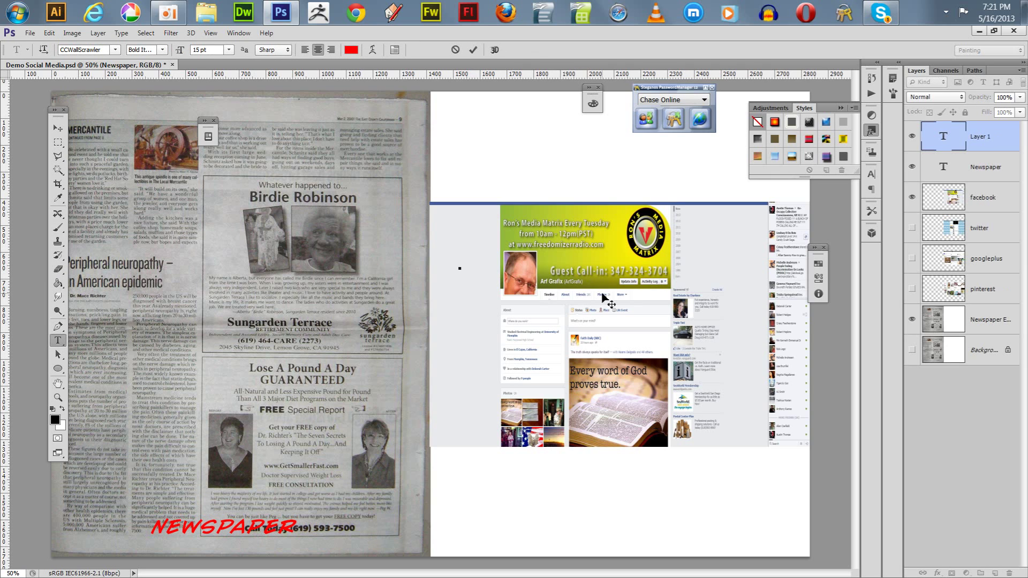
type("CURRE")
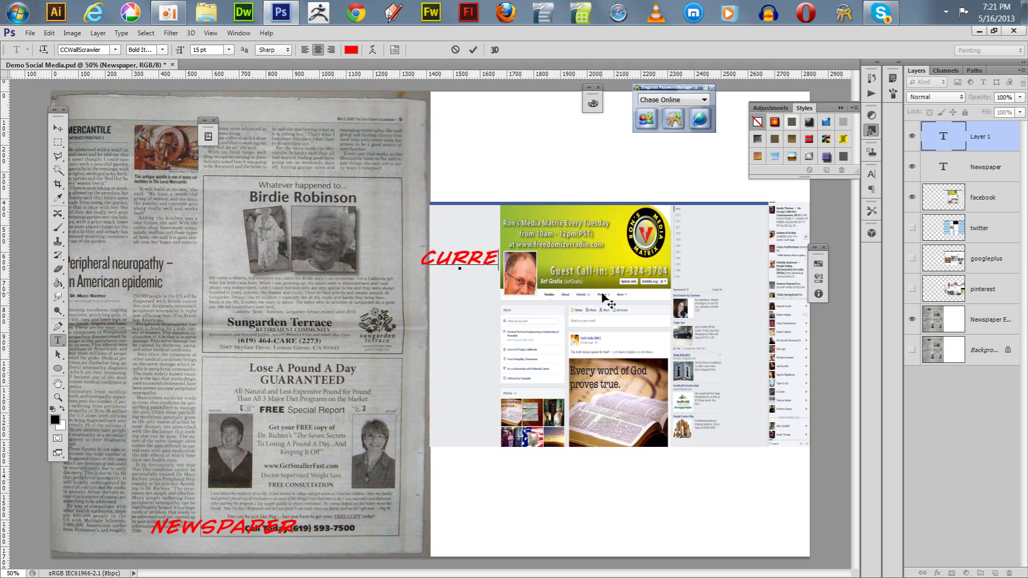
type("NT FAC")
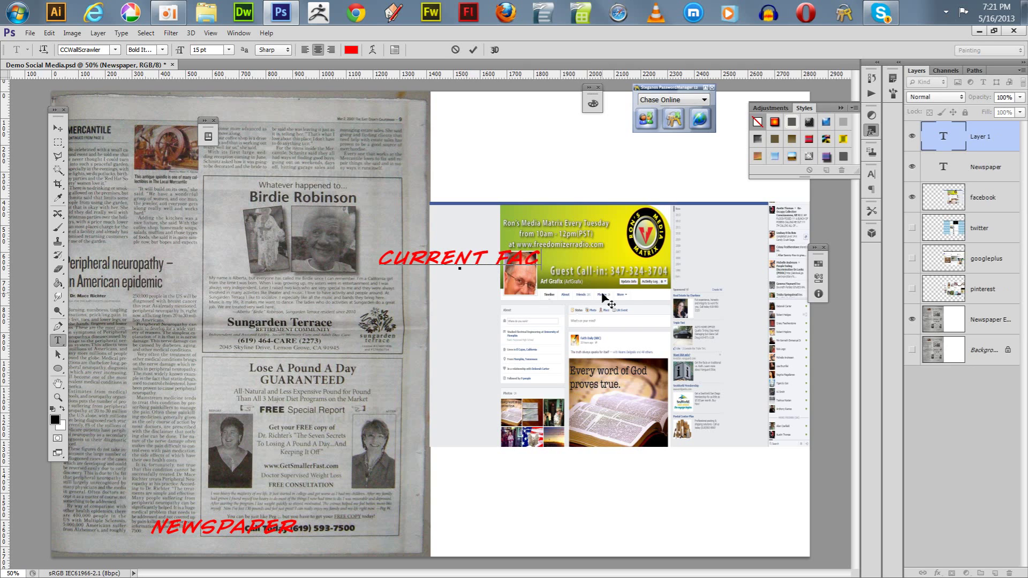
type("EBOOK")
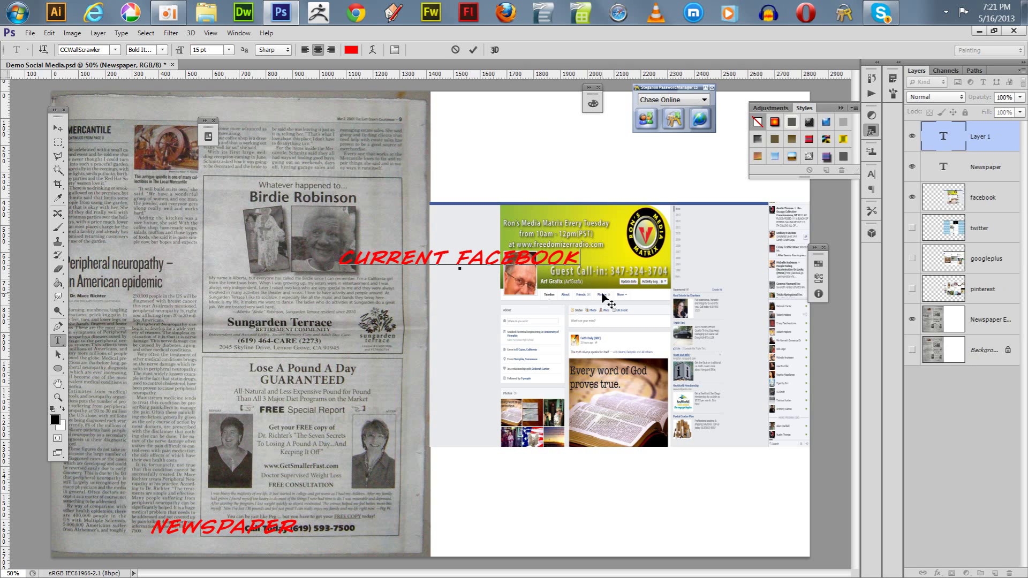
left_click(57, 129)
left_click_drag(470, 258, 633, 529)
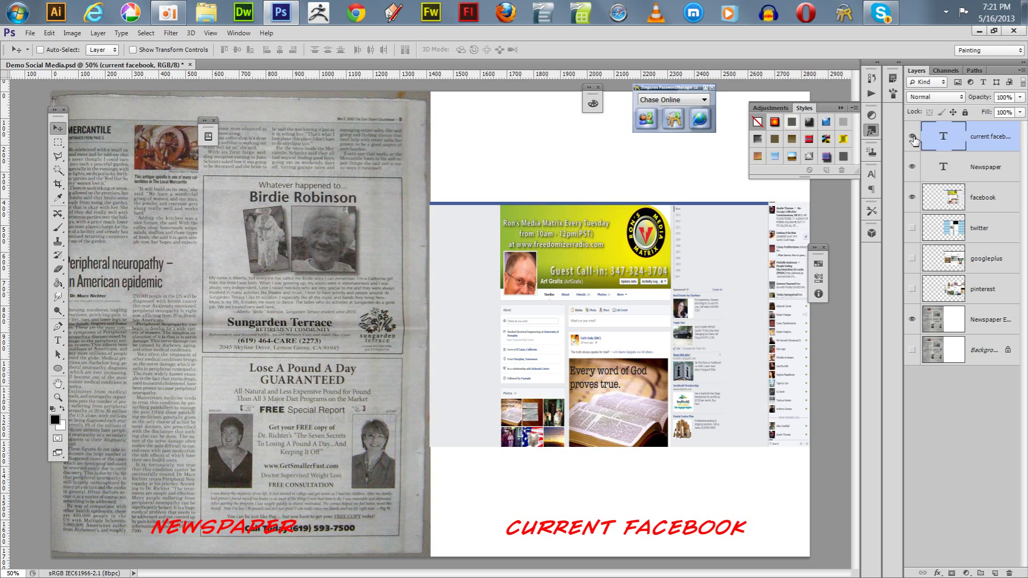
Hide the current facebook caption and the facebook layer, and show the twitter layer.
left_click(912, 138)
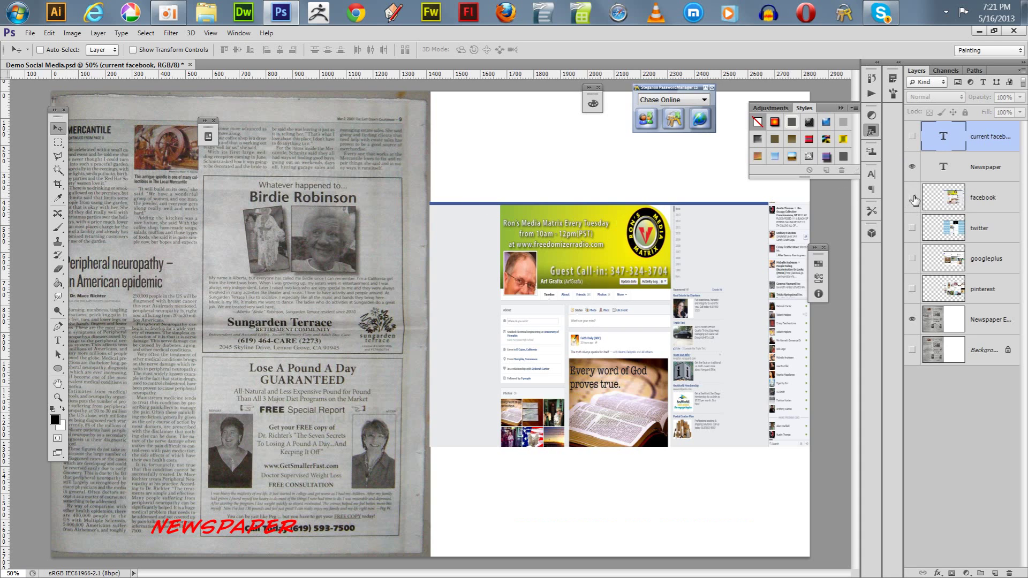
left_click(912, 197)
left_click(912, 228)
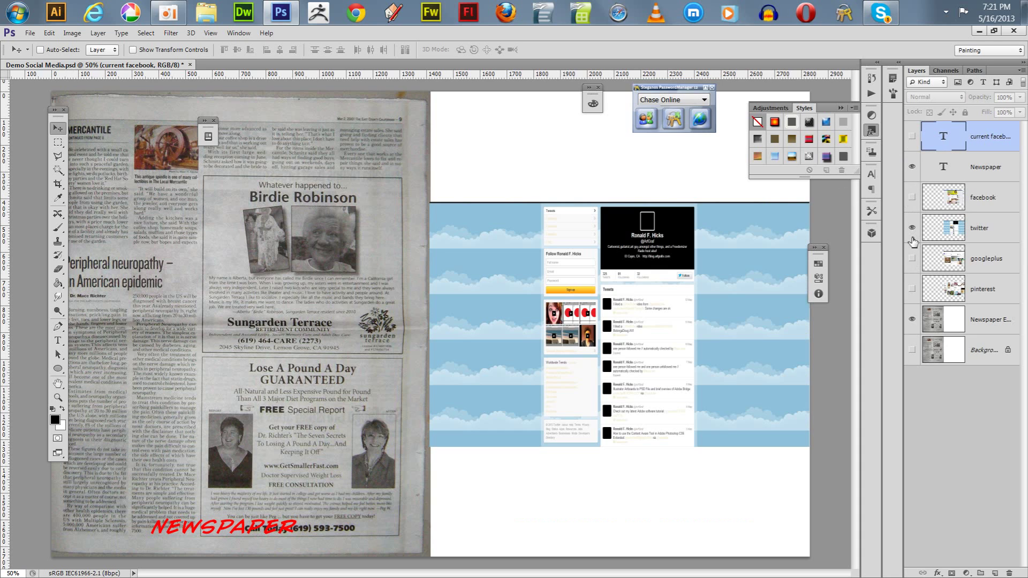
Add a text layer reading "current Twitter" above the twitter layer and place it beneath the Twitter screenshot, level with the Newspaper caption.
left_click(972, 234)
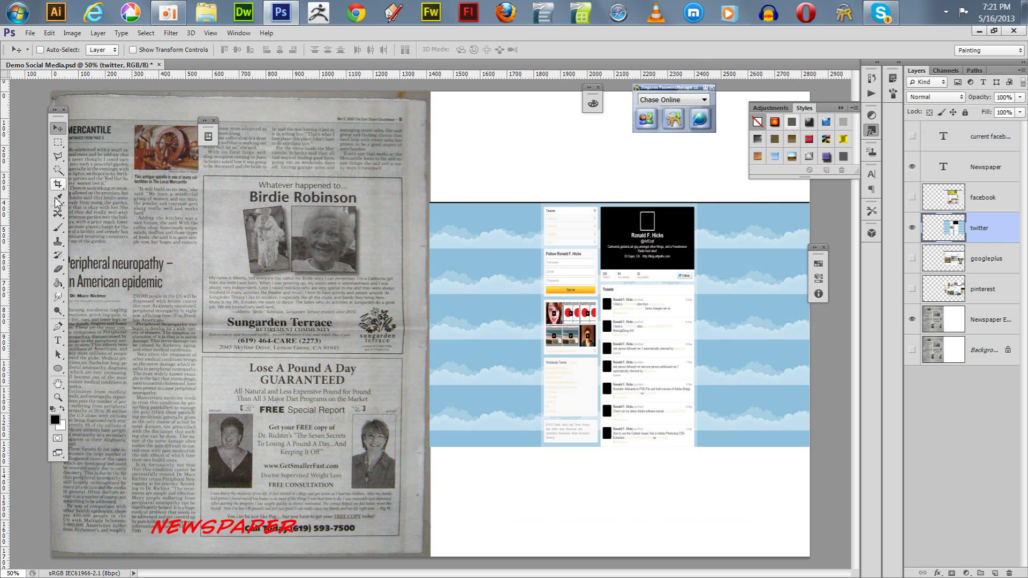
left_click(58, 341)
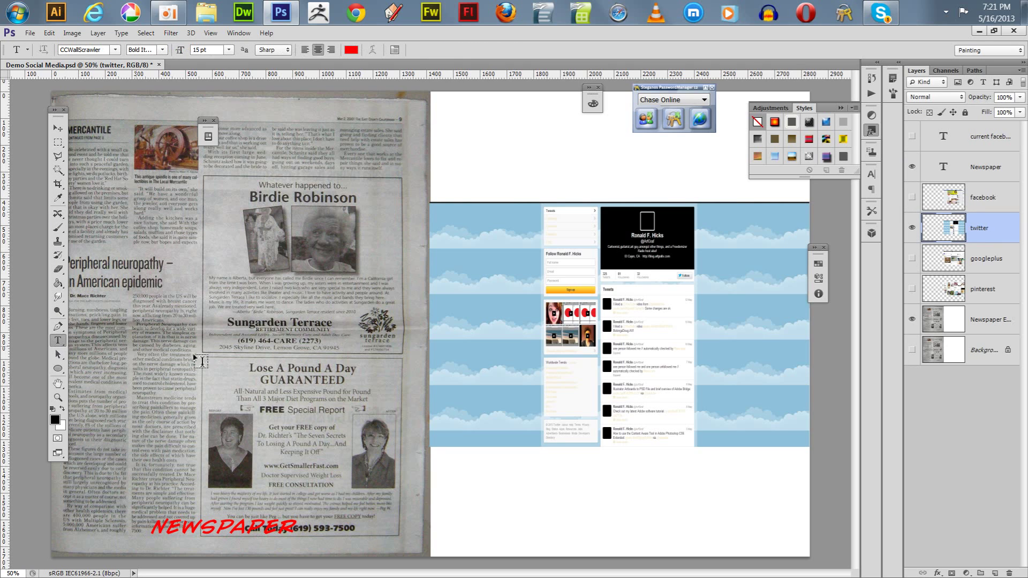
left_click(489, 515)
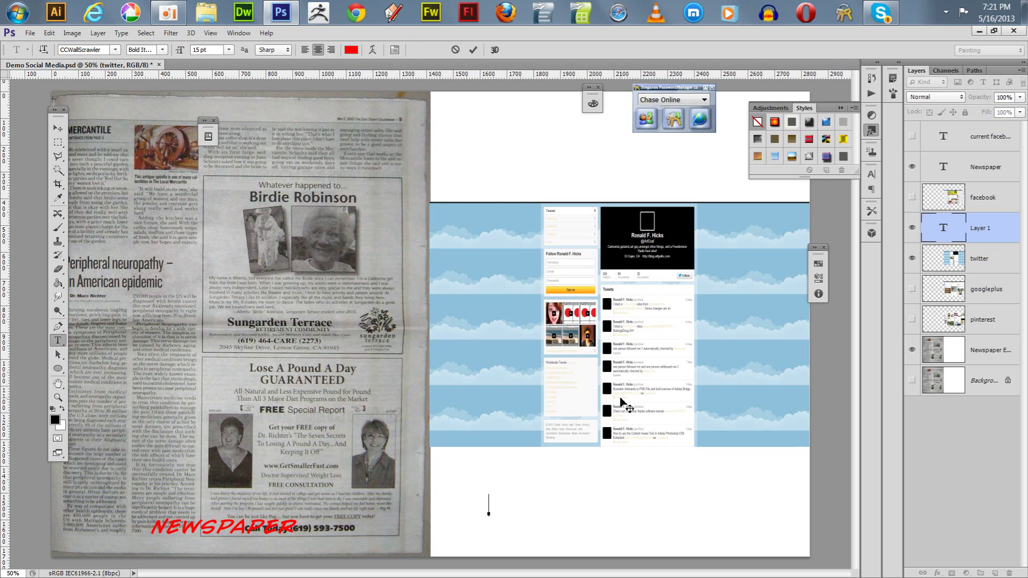
type("CURRENT ")
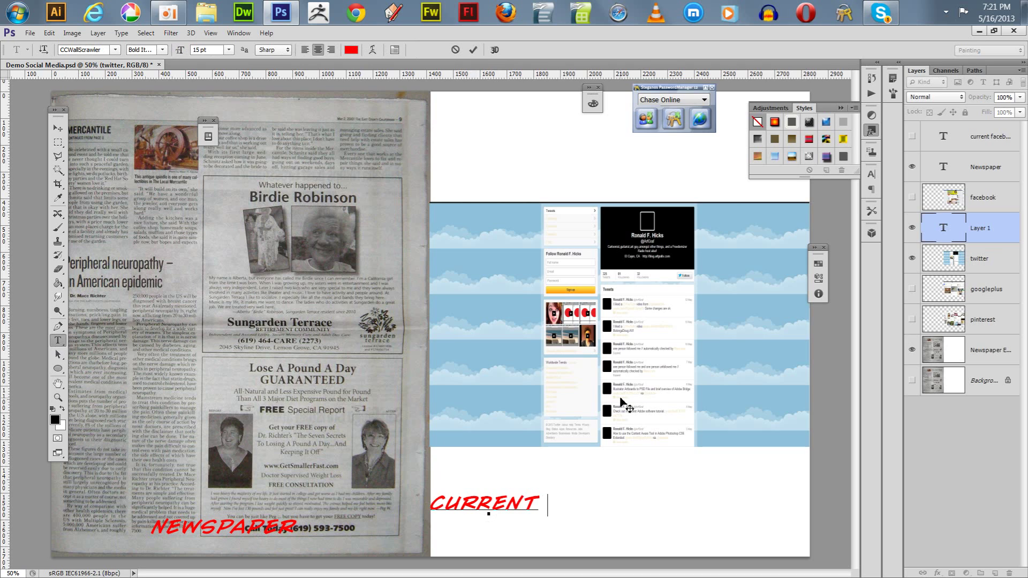
type("TWITTER")
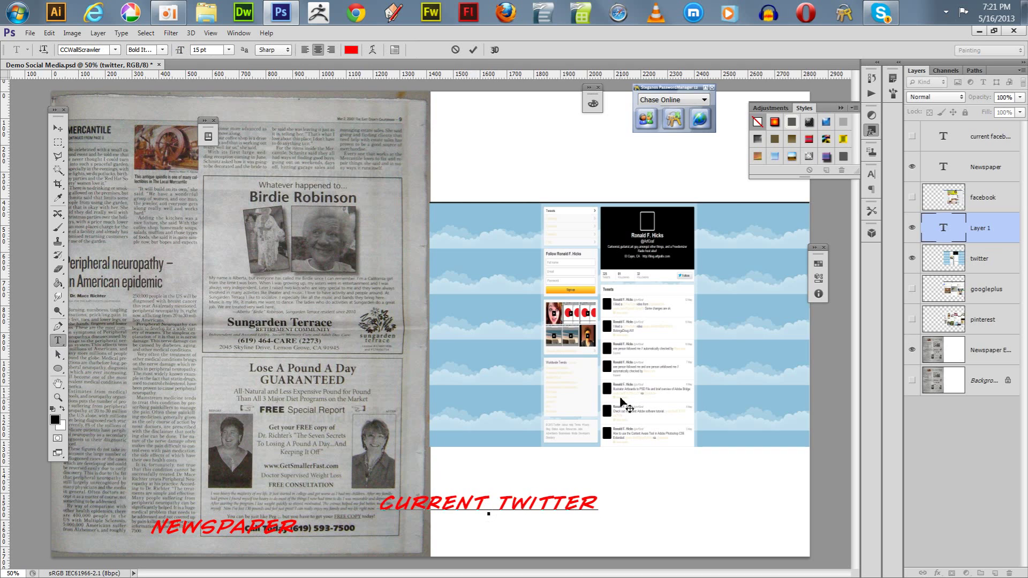
left_click(57, 128)
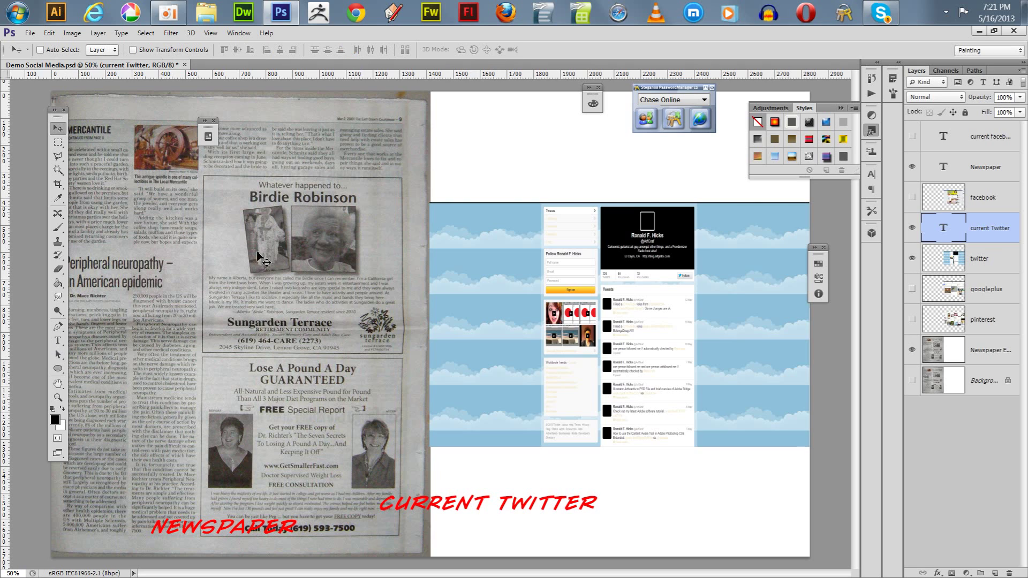
left_click_drag(506, 515, 633, 529)
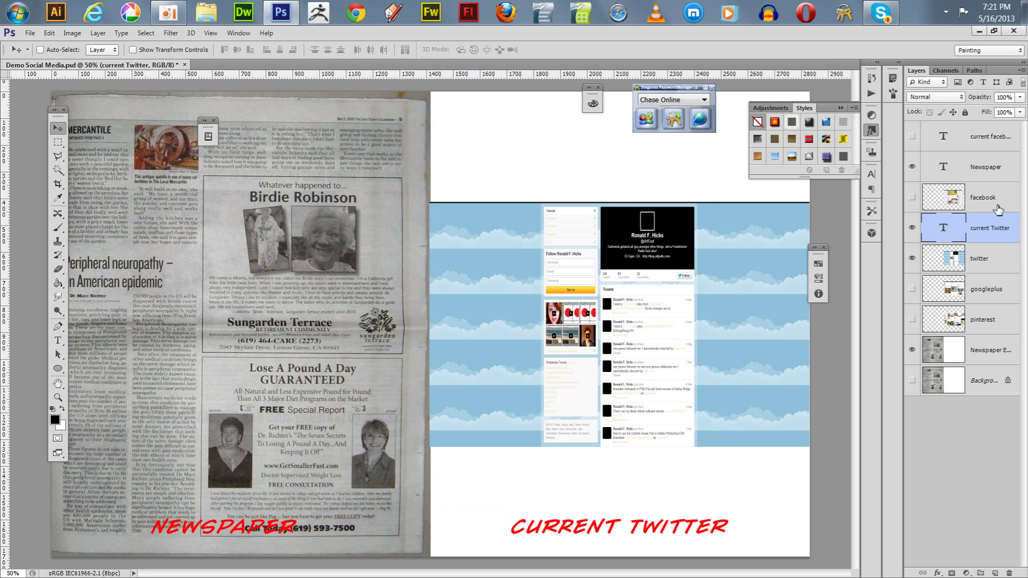
Move the current Twitter layer directly below current facebook in the stack, and switch visibility from the Twitter screenshot and caption to googleplus.
left_click_drag(980, 230, 967, 143)
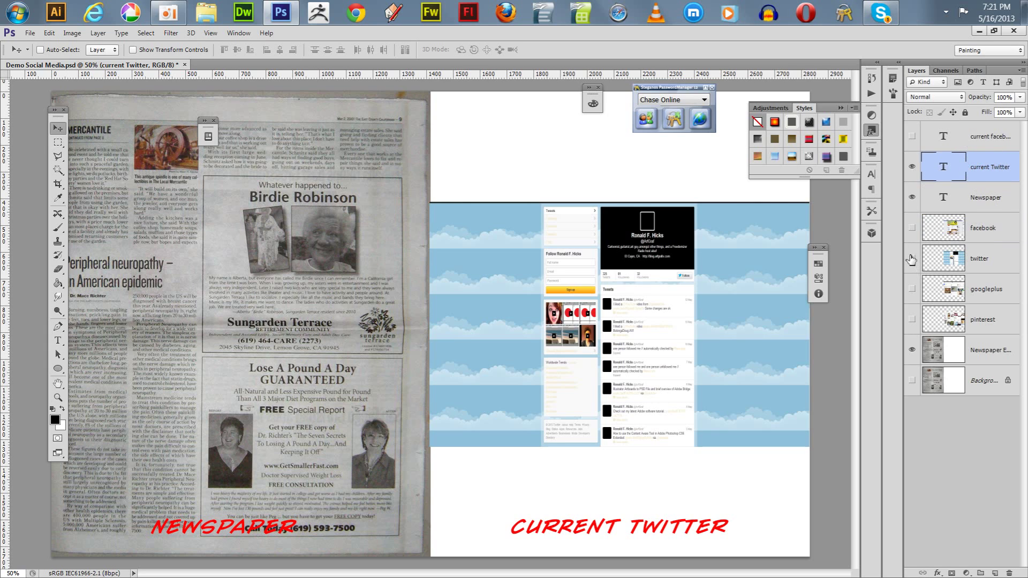
left_click(911, 258)
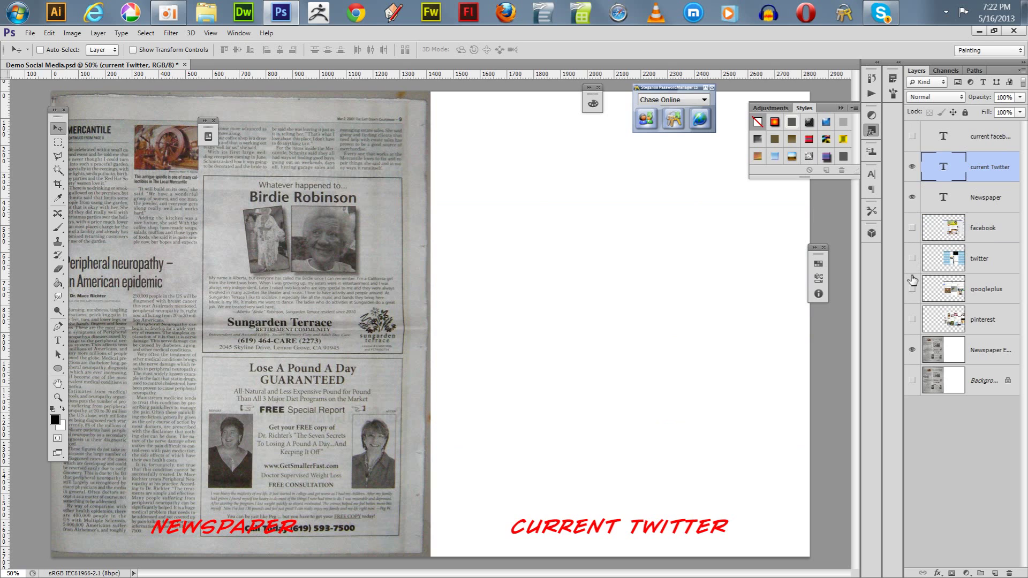
left_click(912, 168)
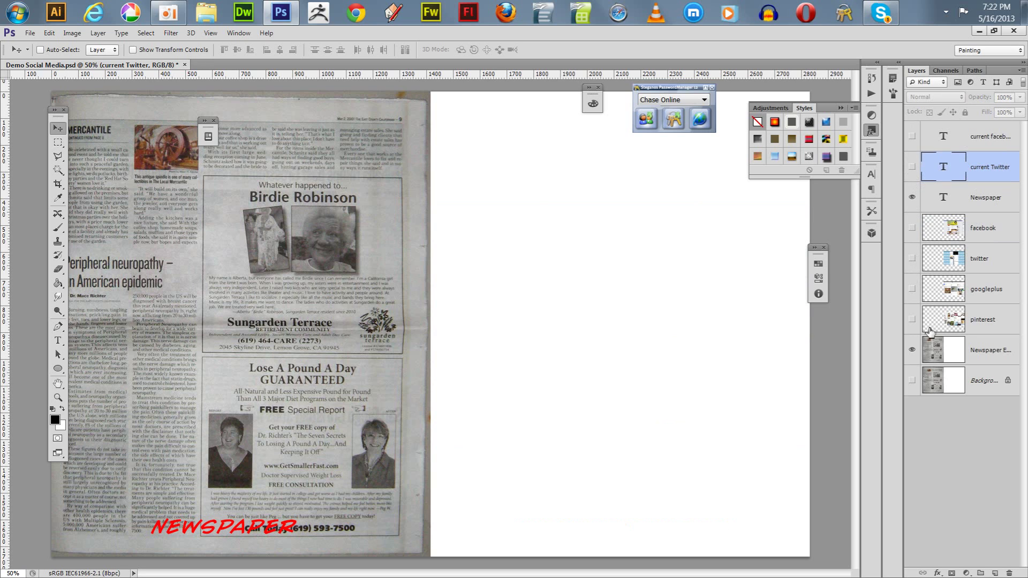
left_click(911, 289)
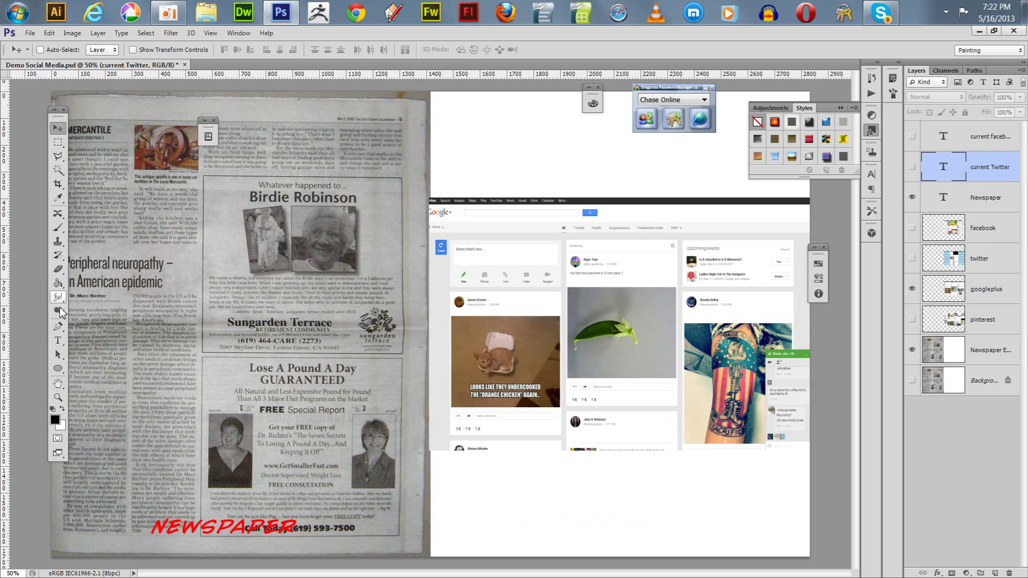
Add a text layer reading "current google plus newlook" and place it beneath the Google Plus screenshot, level with the Newspaper caption.
left_click(58, 340)
left_click(474, 510)
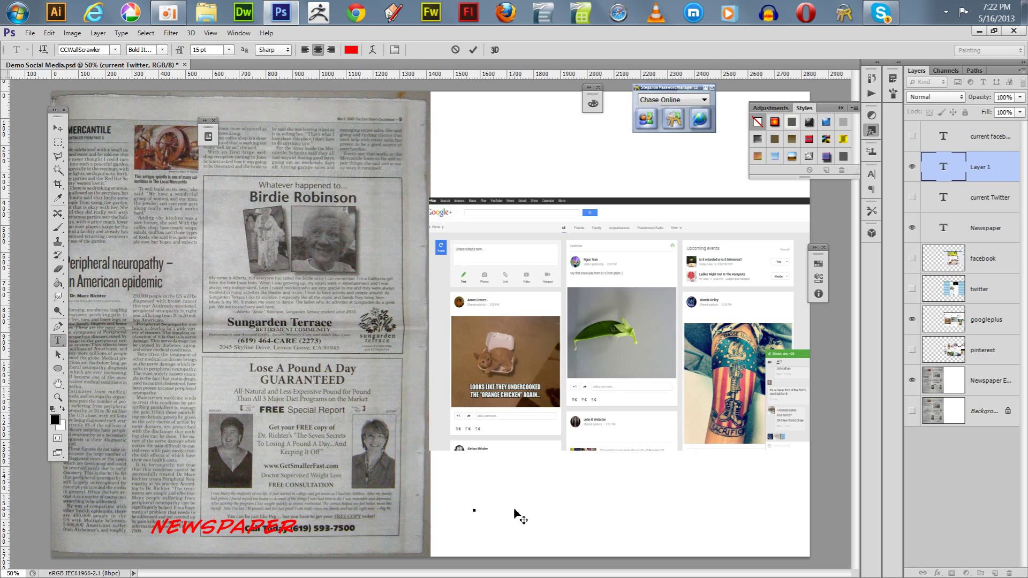
type("current ")
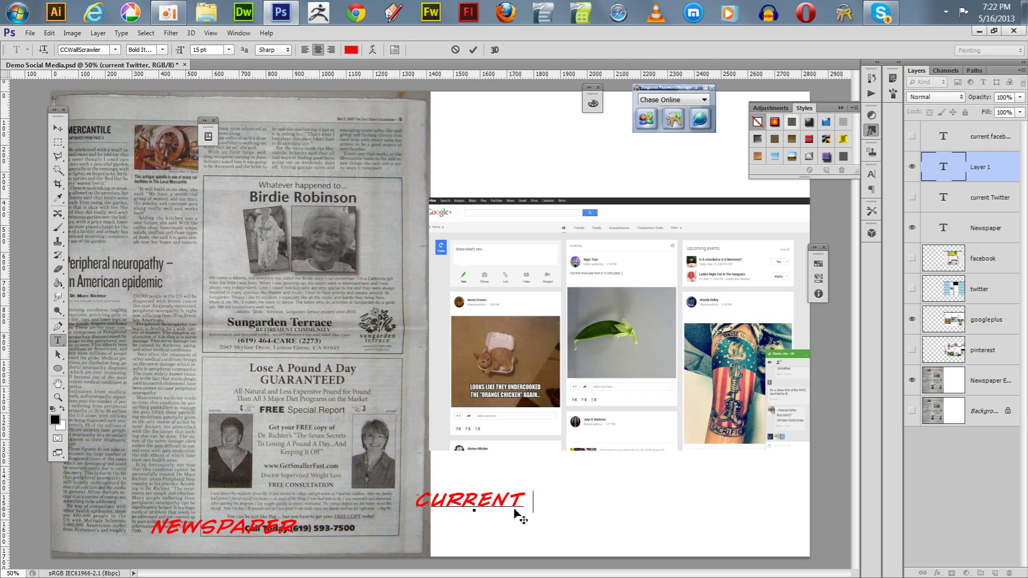
type("google")
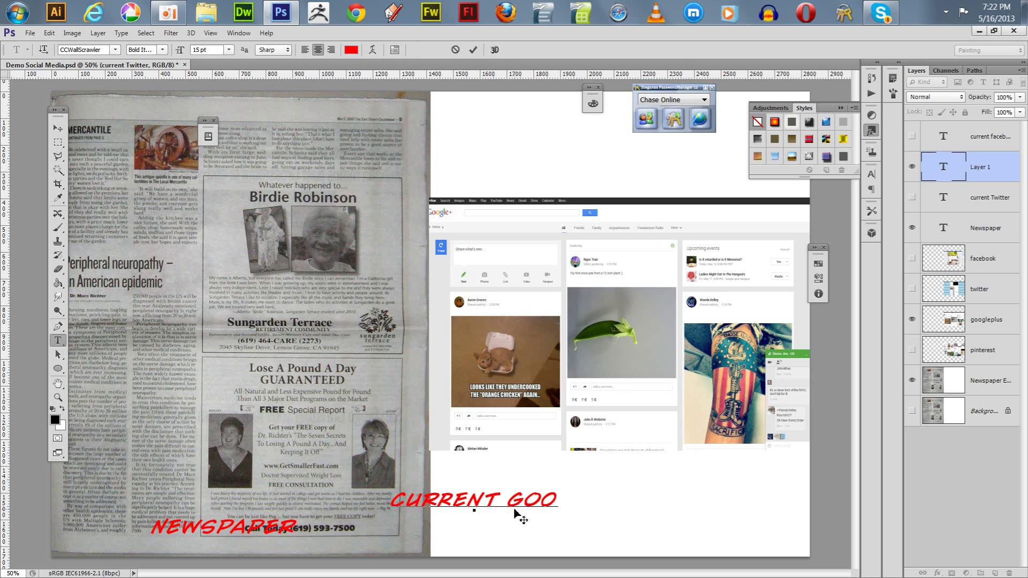
type(" plu")
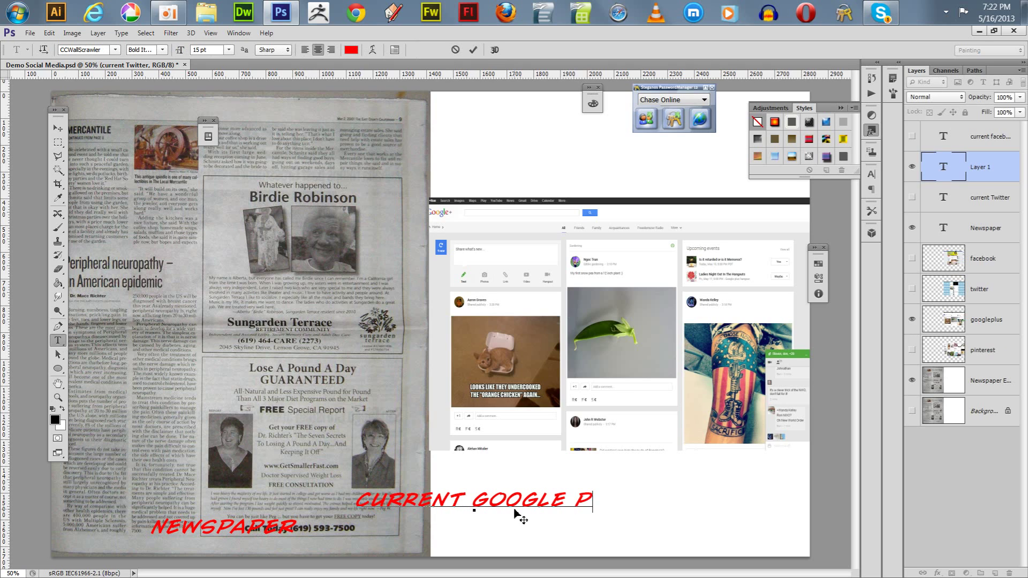
type("s new")
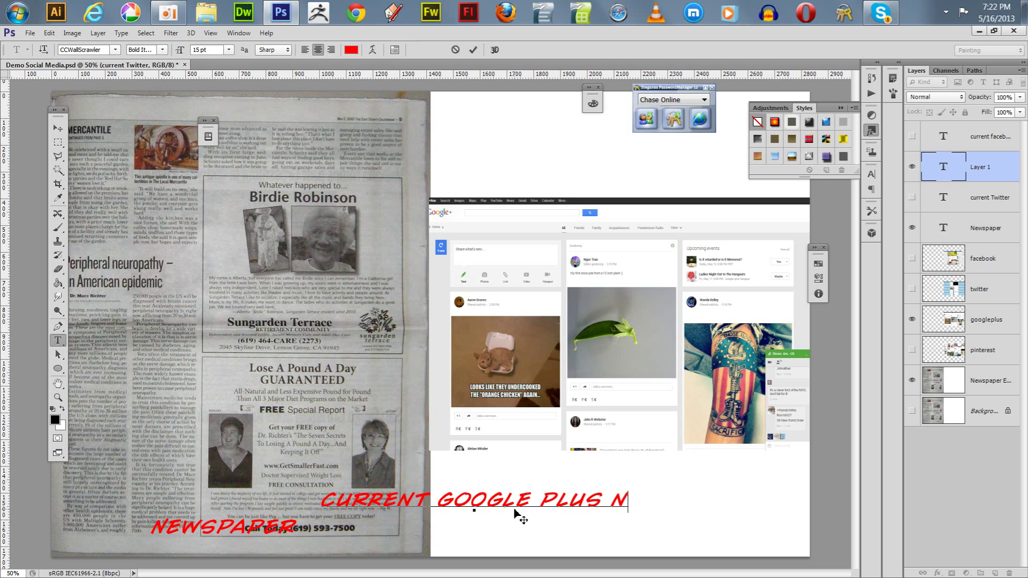
type("look")
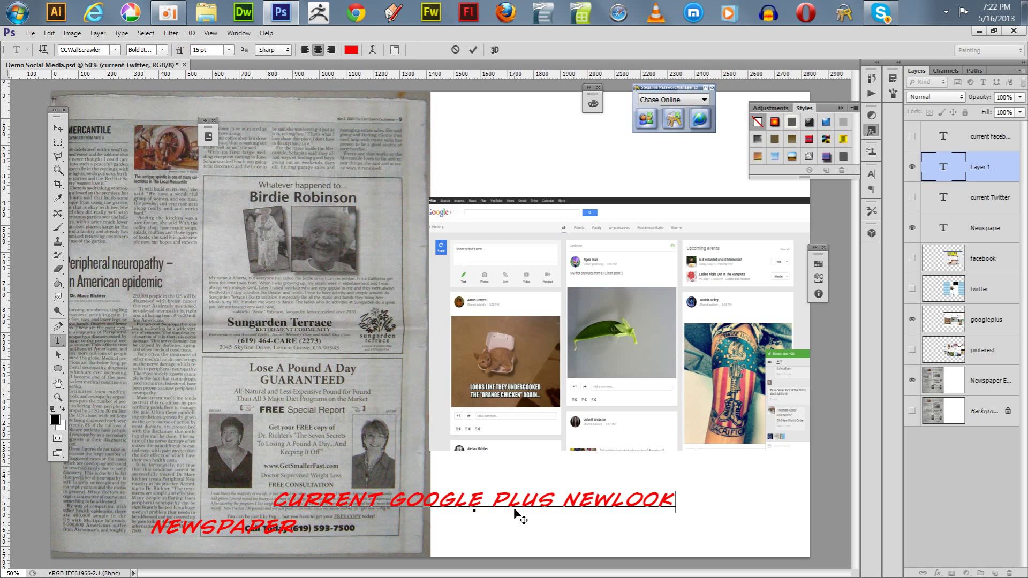
left_click(58, 129)
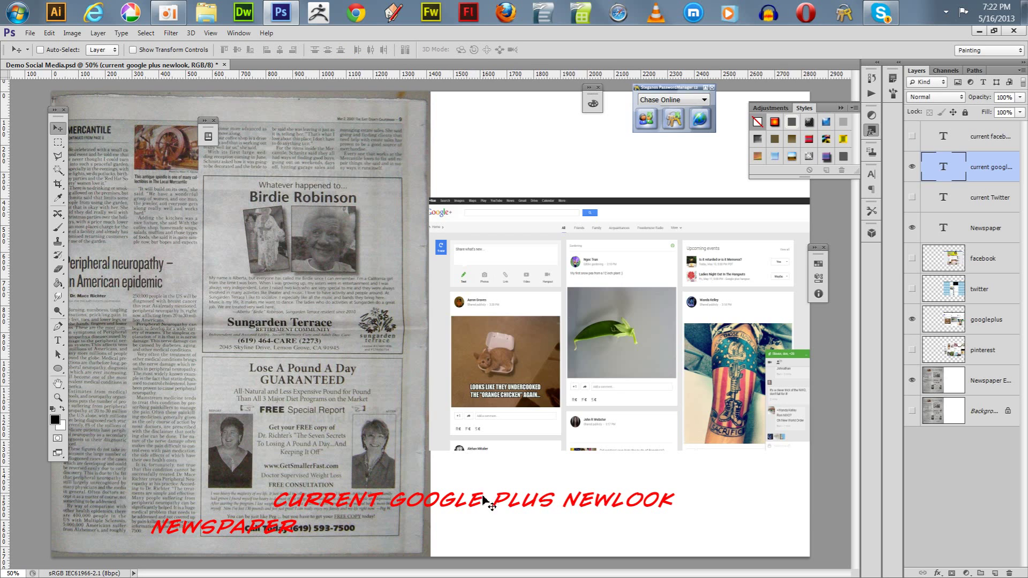
left_click_drag(483, 499, 593, 523)
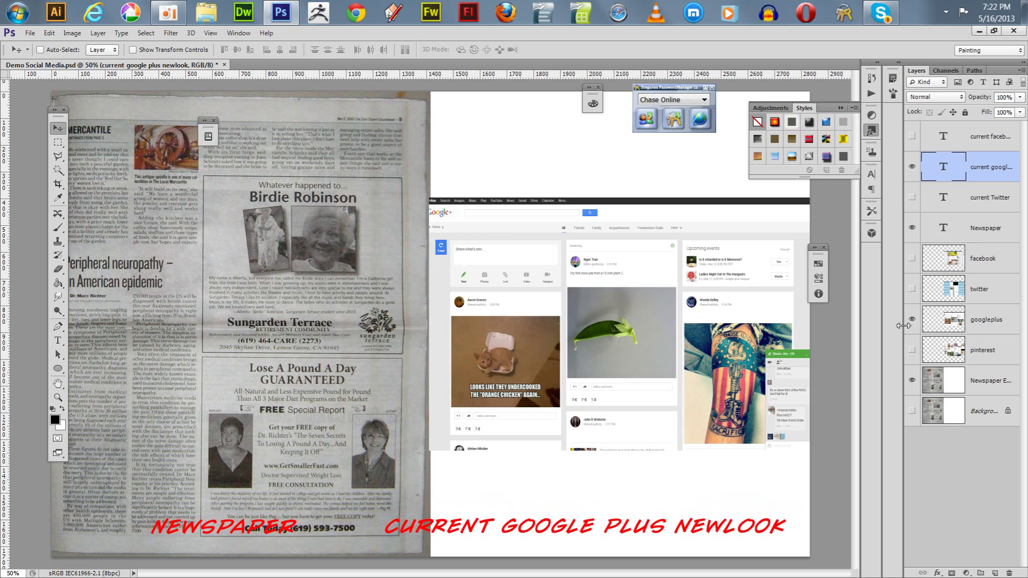
Hide the current google plus newlook caption and the googleplus layer, and show the pinterest layer.
left_click(912, 169)
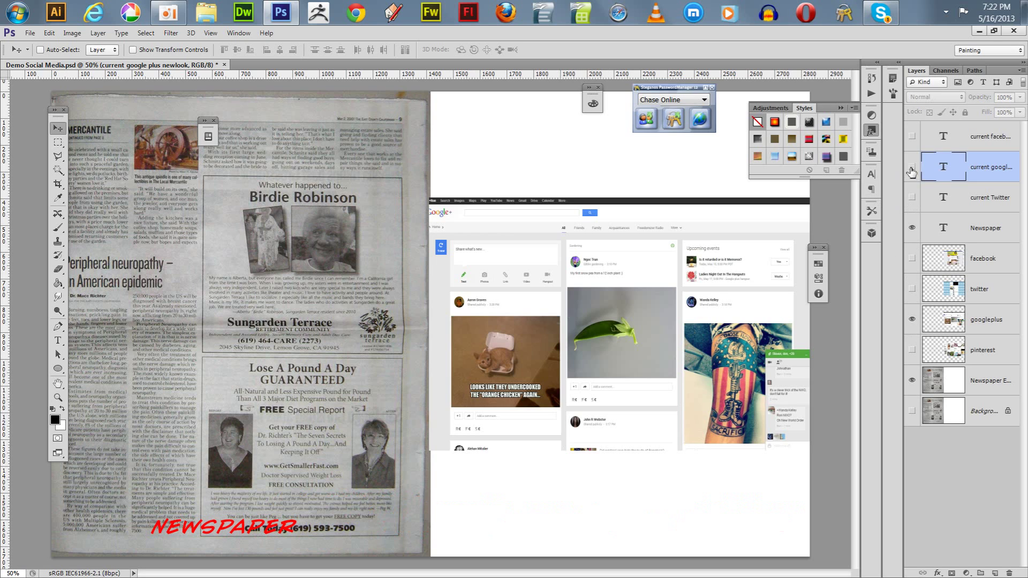
left_click(911, 320)
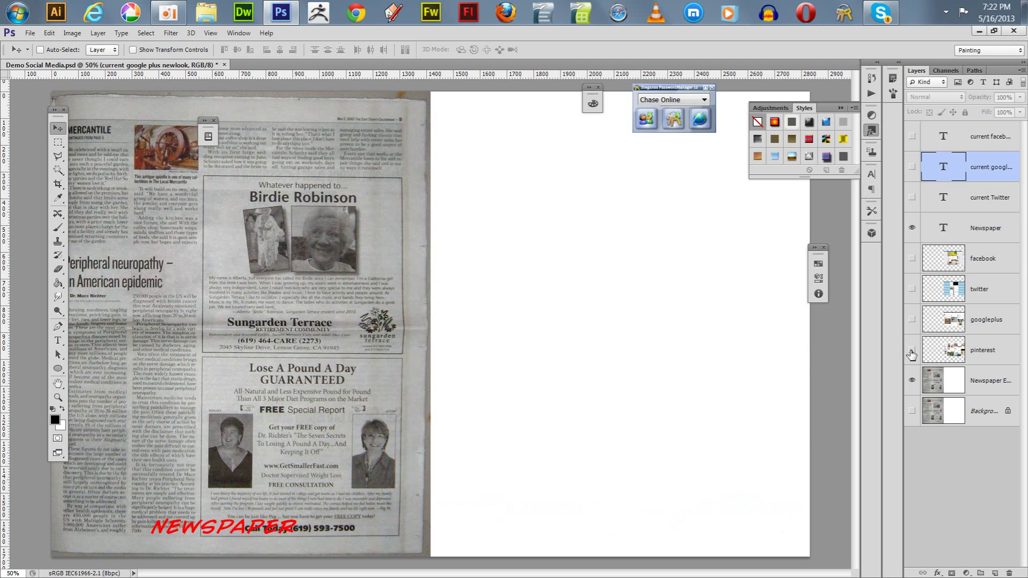
left_click(912, 351)
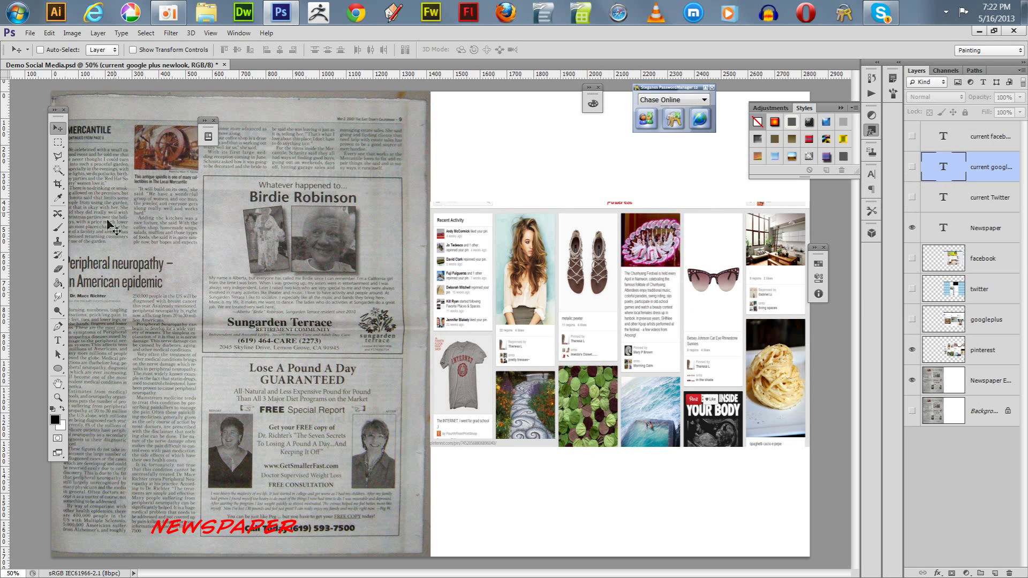
Add a text layer reading "current pinterest" and place it beneath the Pinterest screenshot, level with the Newspaper caption.
left_click(59, 340)
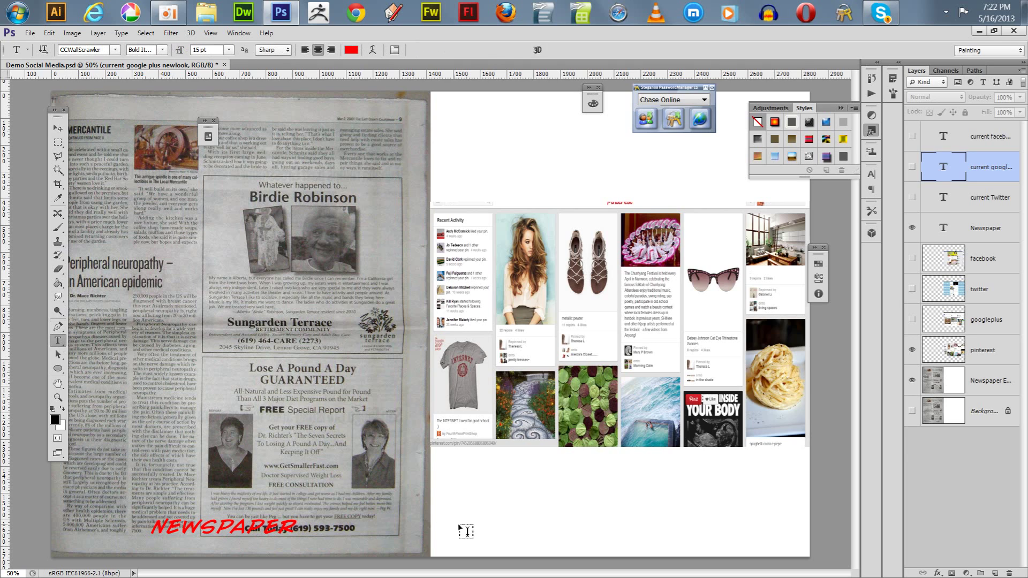
left_click(465, 531)
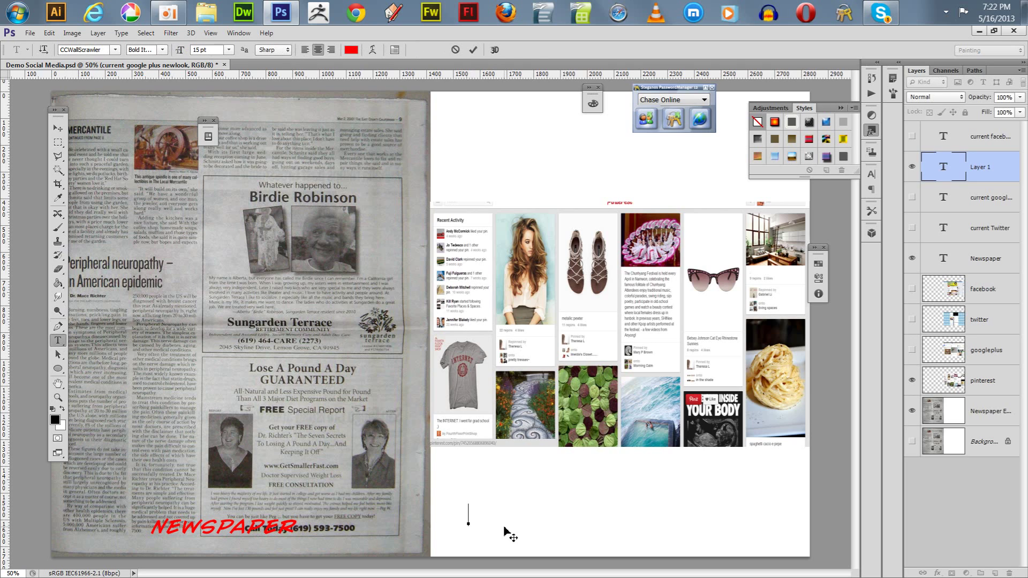
type("current")
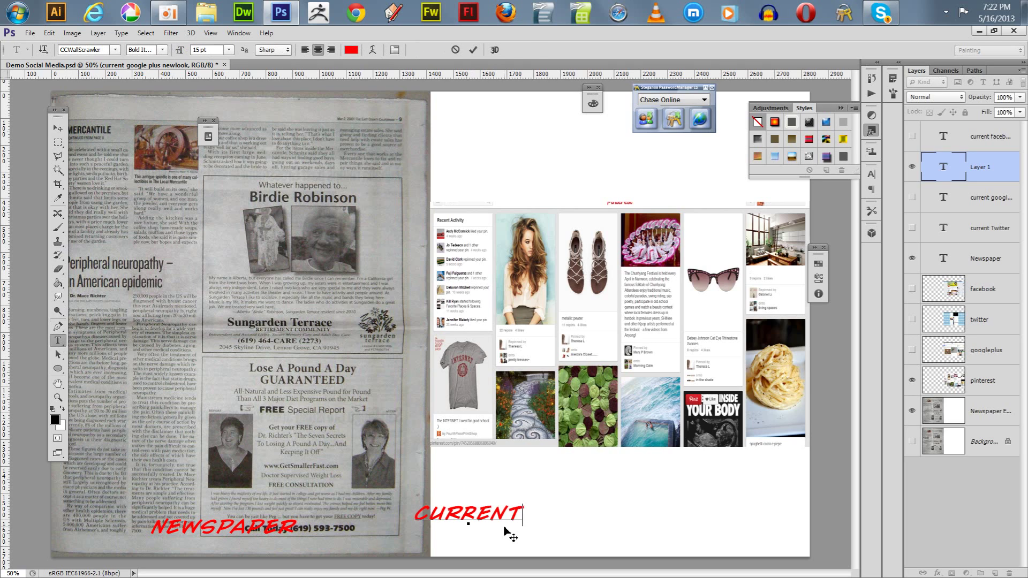
type(" pinte")
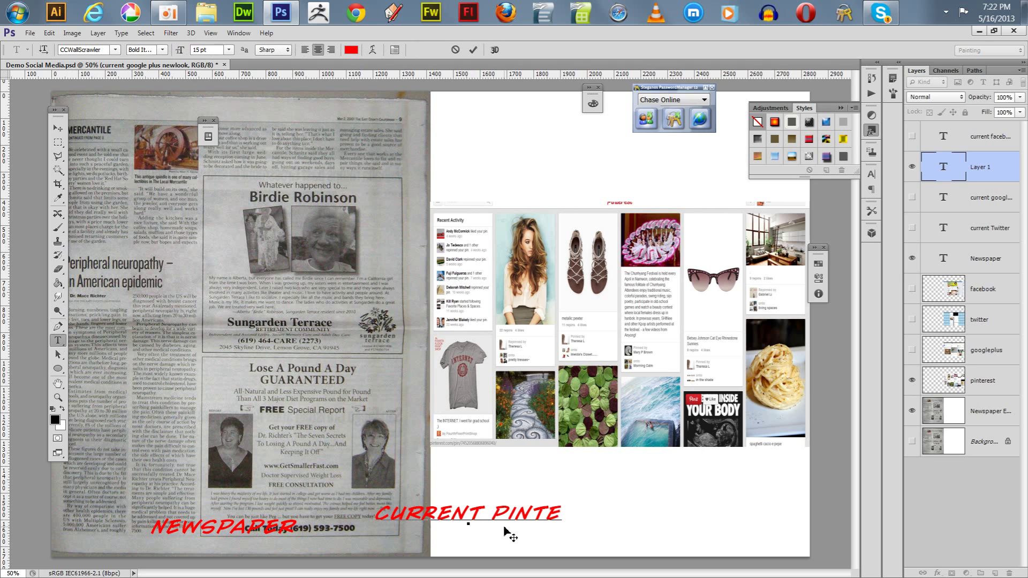
type("rs")
key("BackSpace")
type("est")
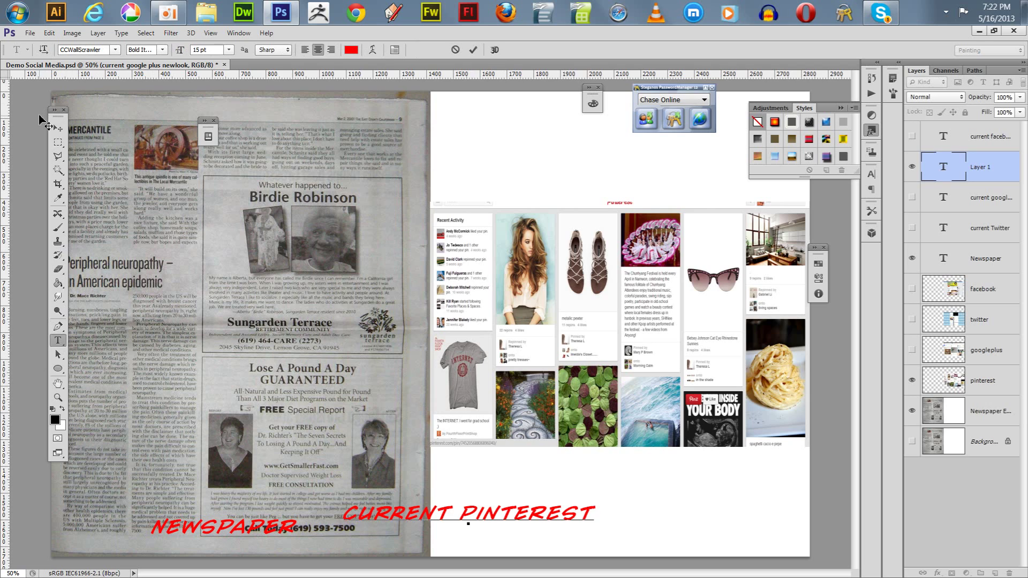
left_click(57, 129)
left_click_drag(480, 515, 623, 528)
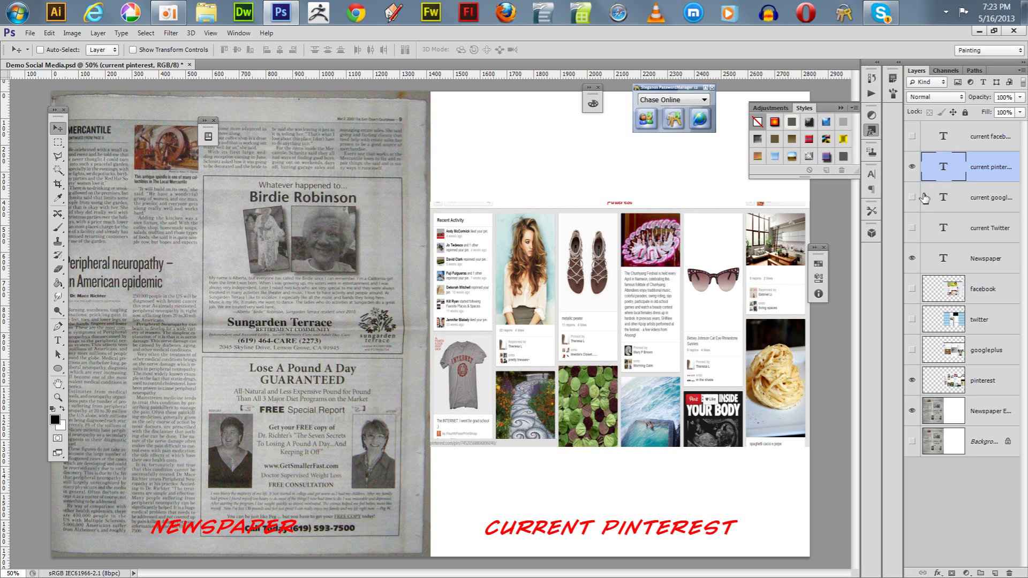
Bring up Layer Comps and position it over the upper part of the Pinterest screenshot.
left_click(238, 33)
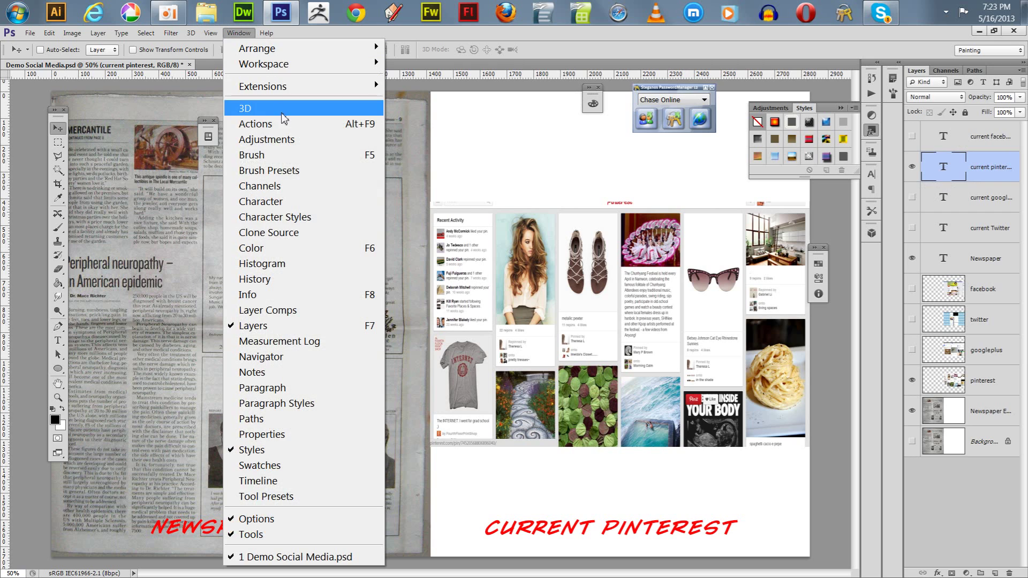
left_click(291, 314)
left_click_drag(339, 131, 580, 159)
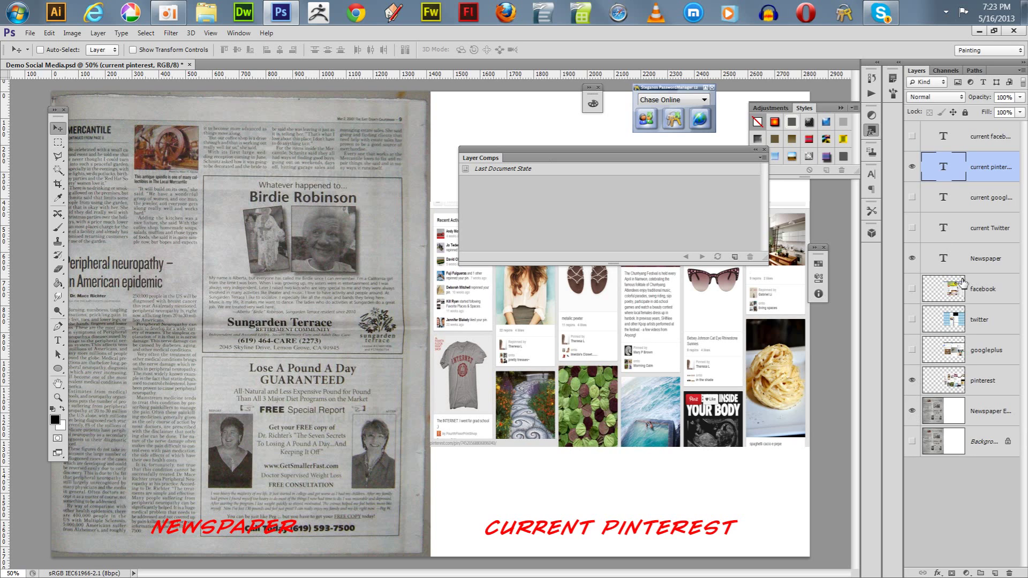
Hide the current pinterest caption and show the googleplus layer with its caption, repositioning Layer Comps over the newspaper page.
left_click(910, 168)
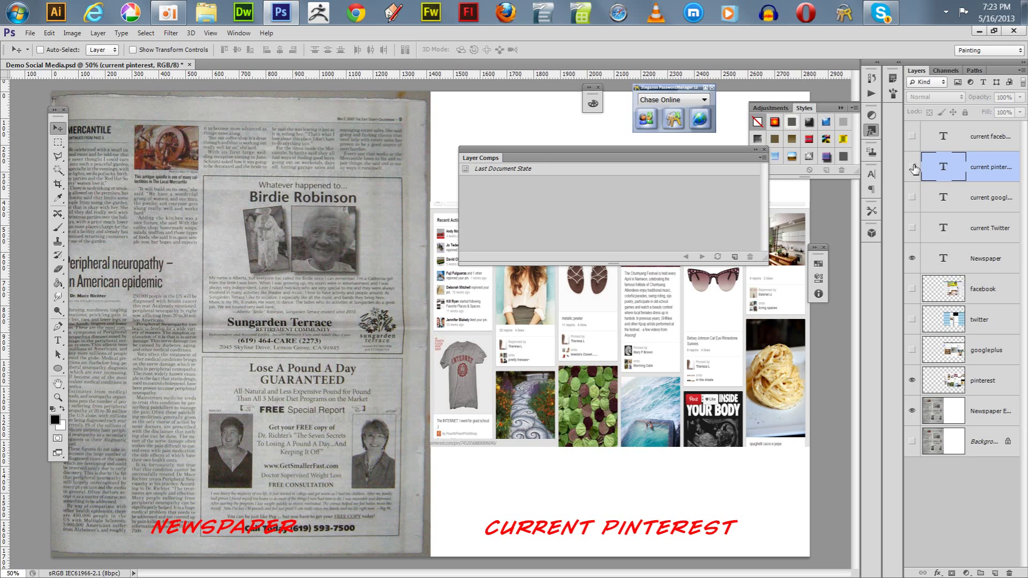
left_click(911, 350)
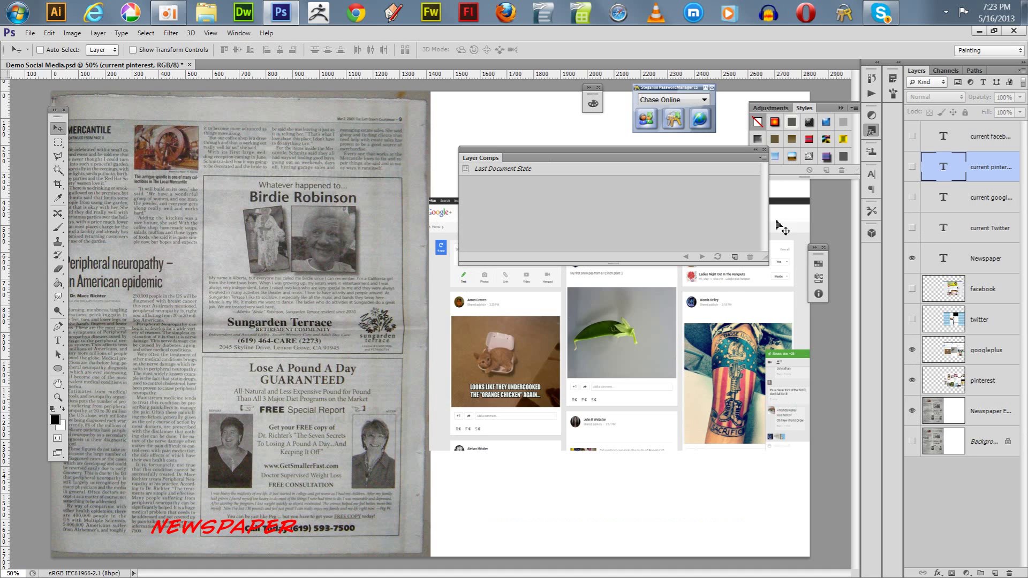
left_click_drag(584, 149, 233, 99)
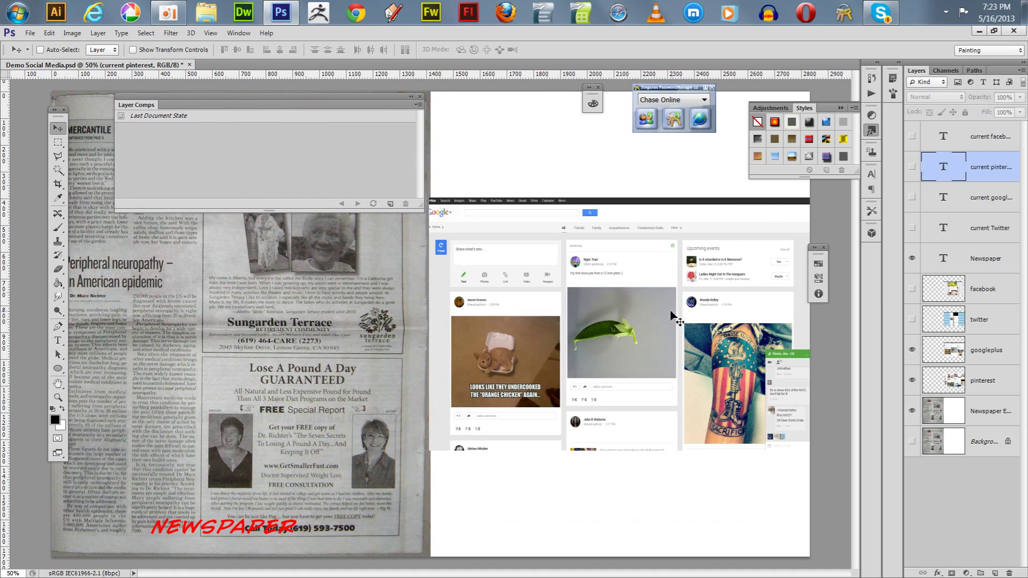
left_click(912, 198)
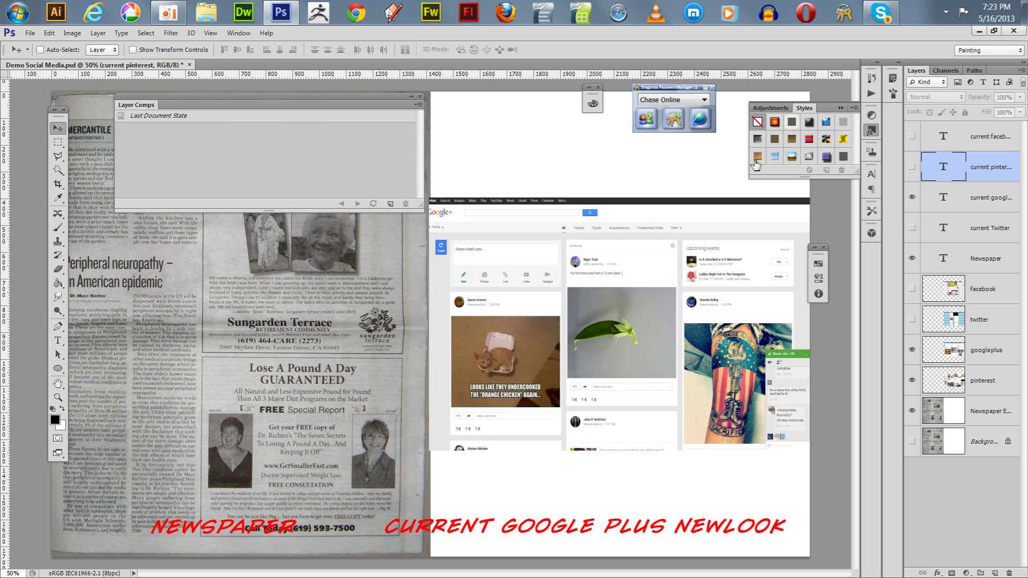
left_click_drag(282, 100, 425, 161)
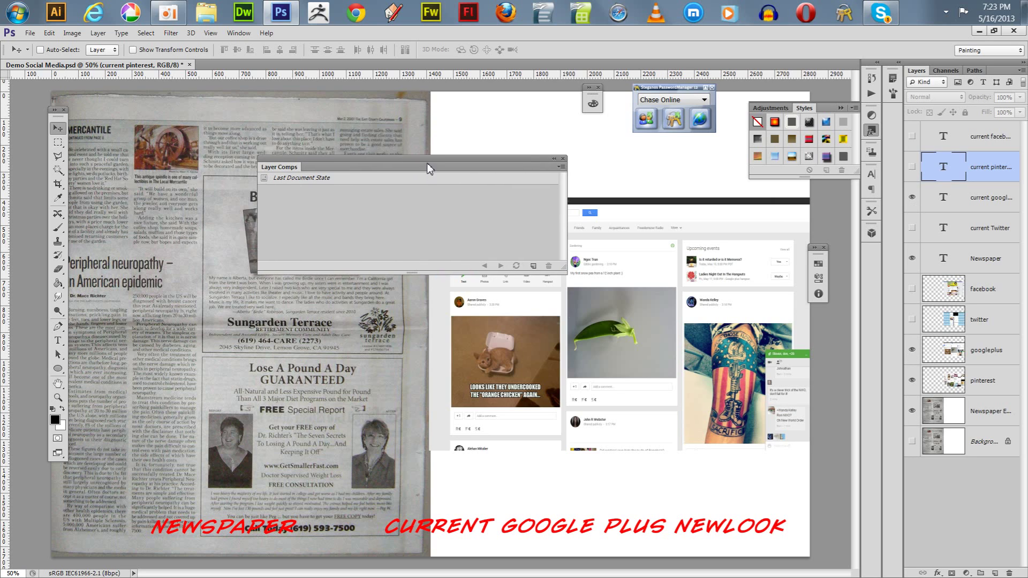
Create a layer comp named "Newspaper/Google Plus" that records layer visibility.
left_click(533, 266)
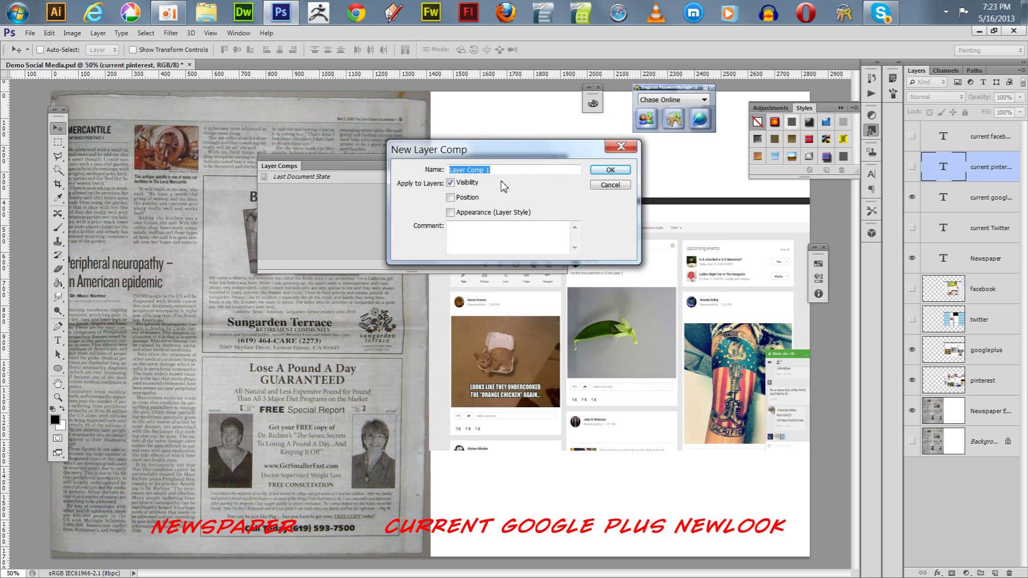
type("Google Plus/Newsp")
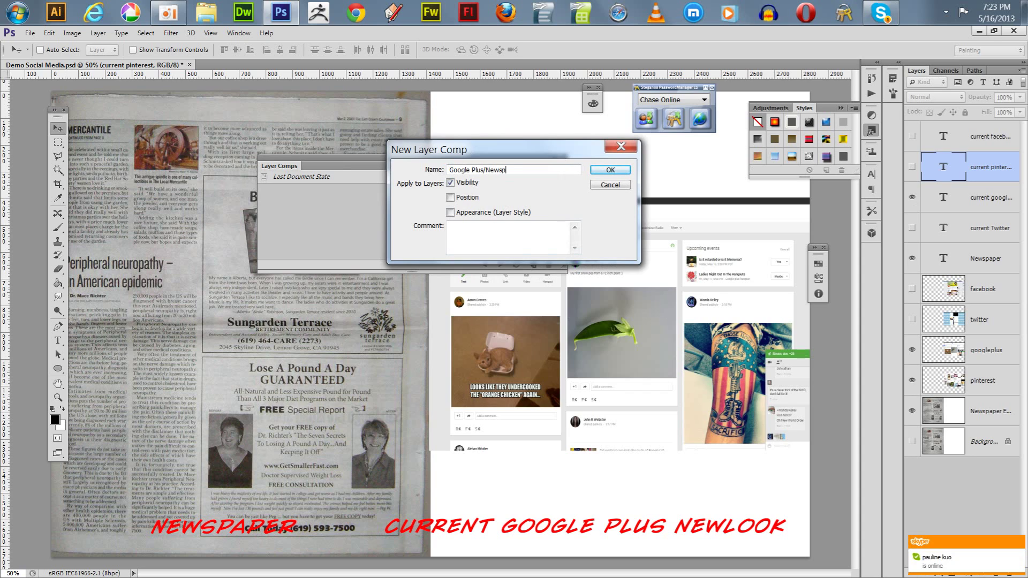
key("BackSpace")
key("BackSpace")
key("BackSpace")
key("BackSpace")
key("BackSpace")
key("BackSpace")
key("BackSpace")
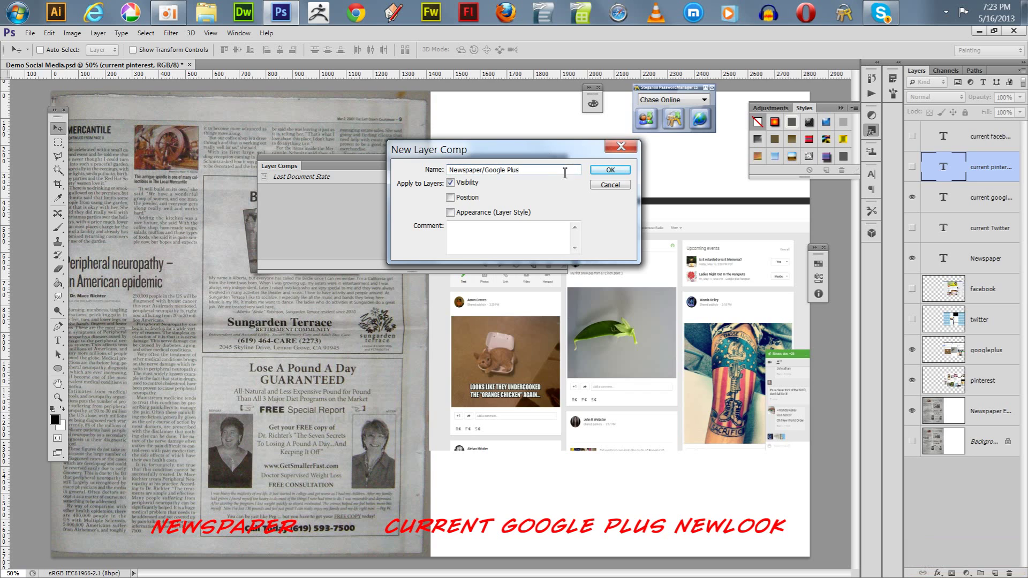
left_click(609, 171)
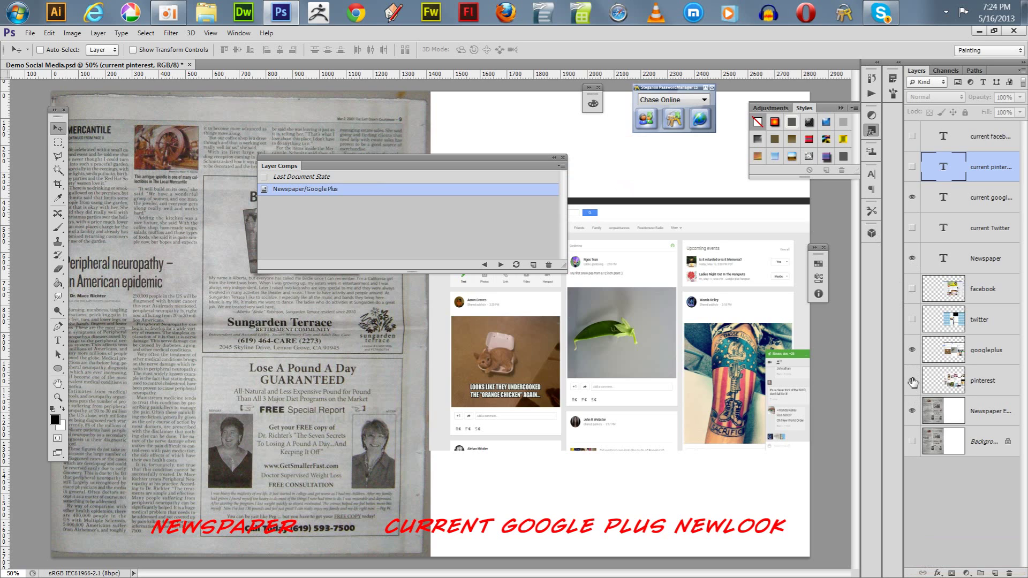
Hide the googleplus layer and the current google plus newlook caption, and show the current pinterest caption.
left_click(912, 350)
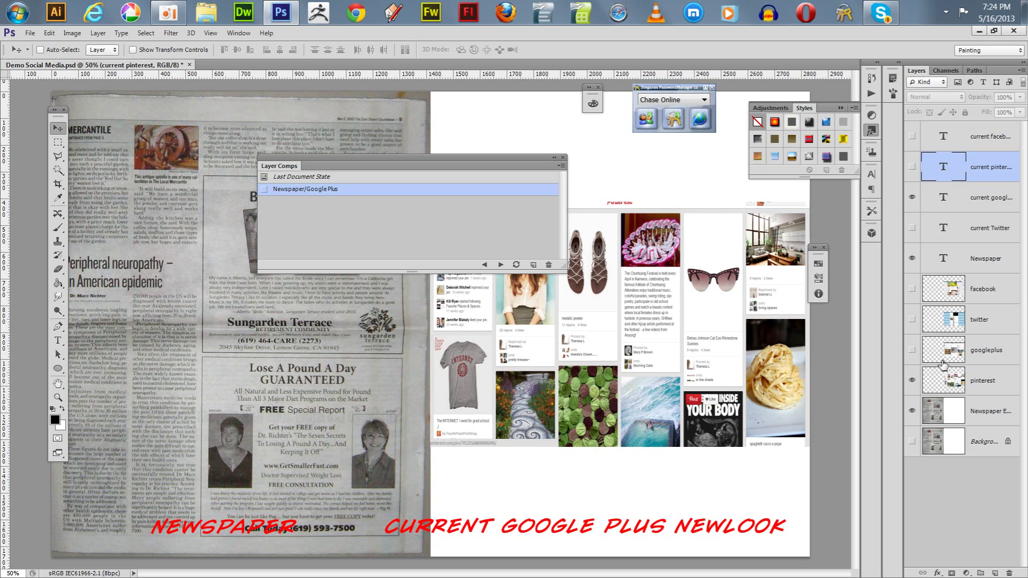
left_click(913, 169)
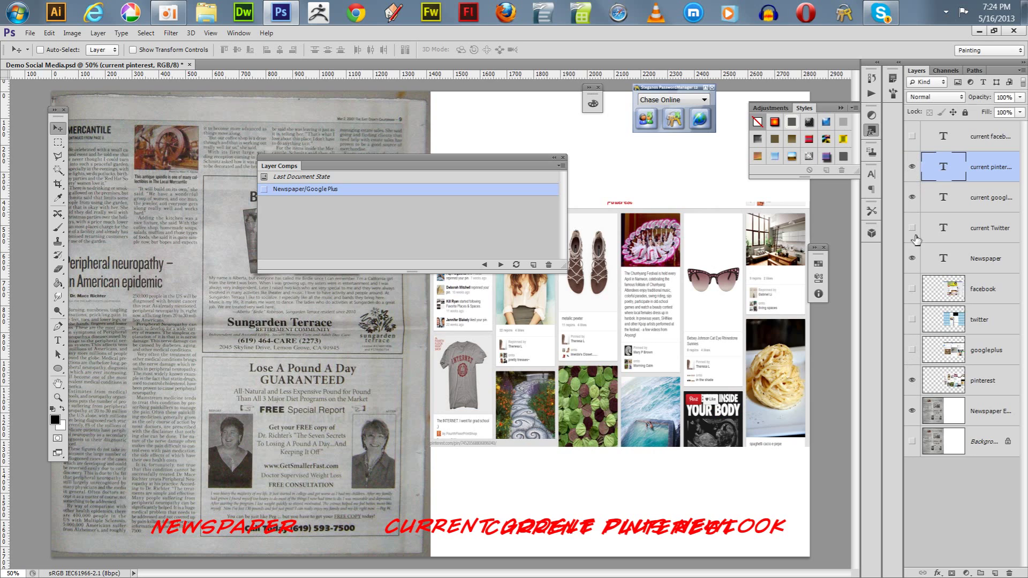
left_click(911, 197)
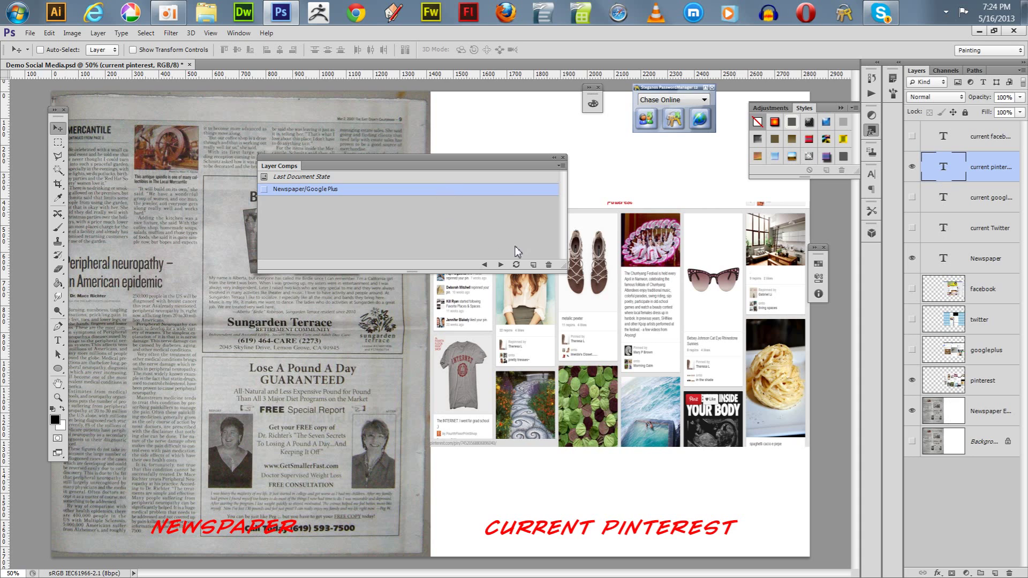
Save the visible layers as a new layer comp named "Newspaper/Pinterest".
left_click(533, 265)
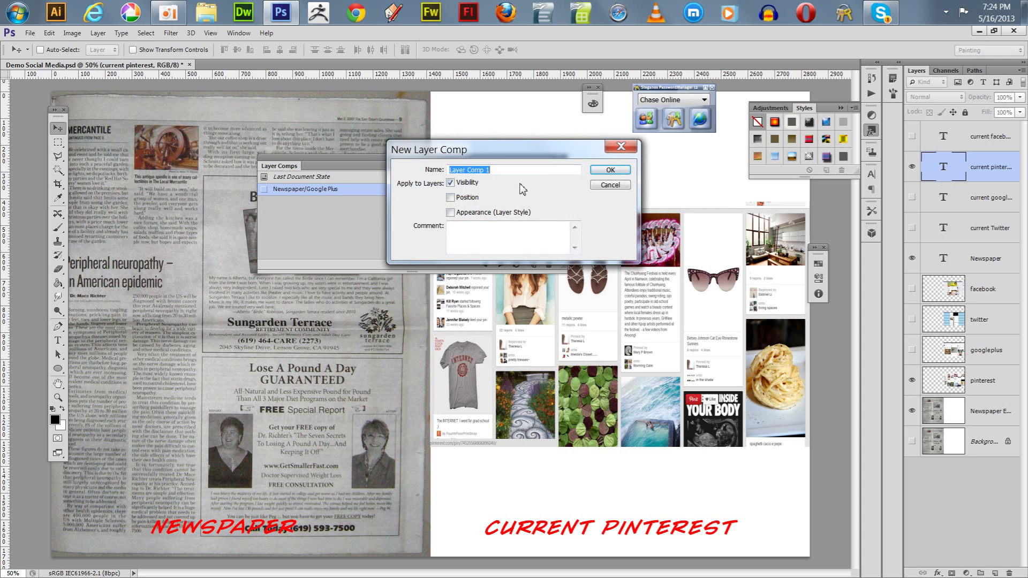
type("Newspaper/Pinterest")
key("Return")
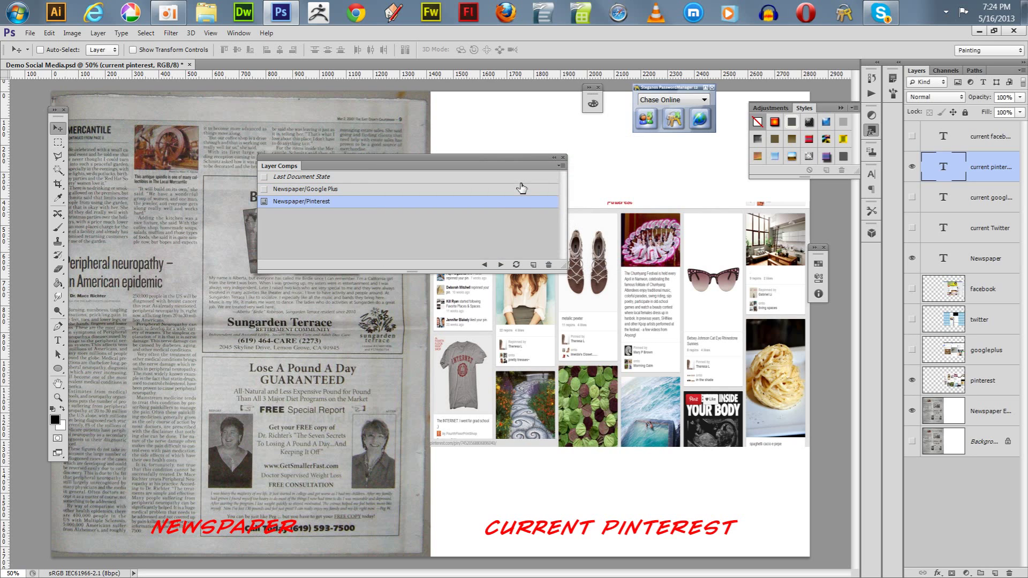
Hide the pinterest layer and its caption, and show the twitter layer with the current Twitter caption.
left_click(911, 167)
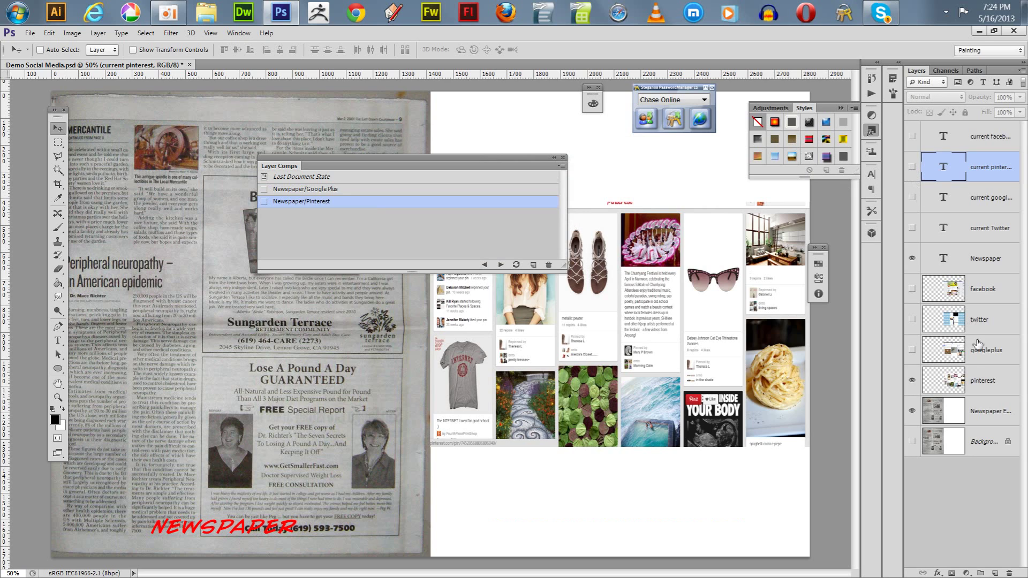
left_click(912, 381)
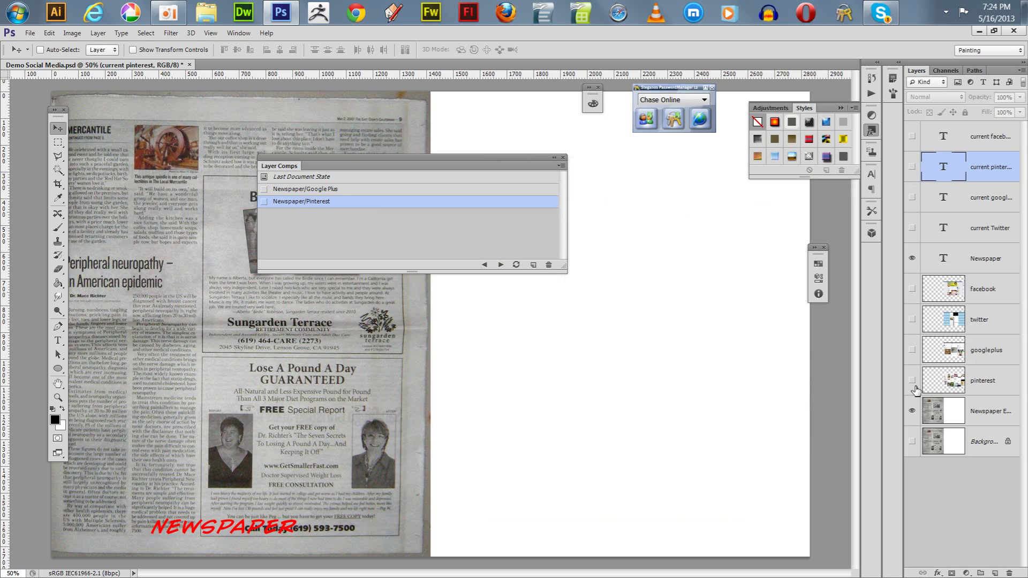
left_click(912, 319)
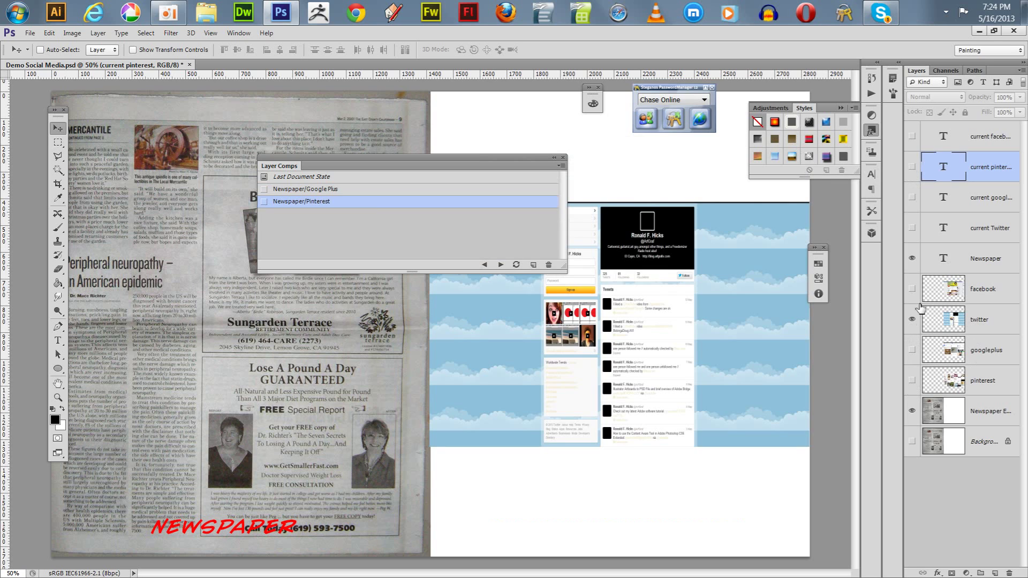
left_click(911, 228)
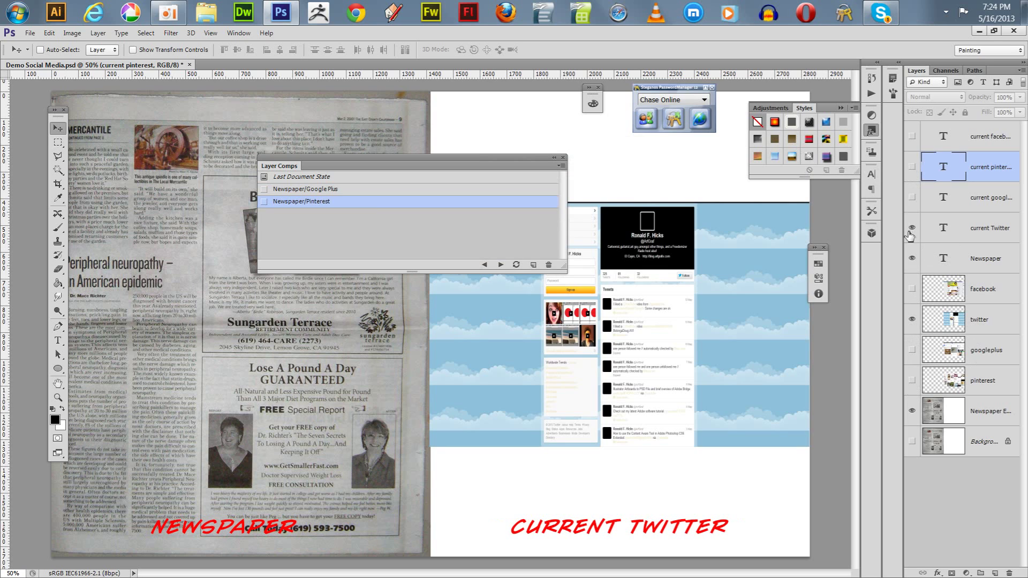
Save the visible layers as a new layer comp named "Newspaper/Twitter".
left_click(533, 264)
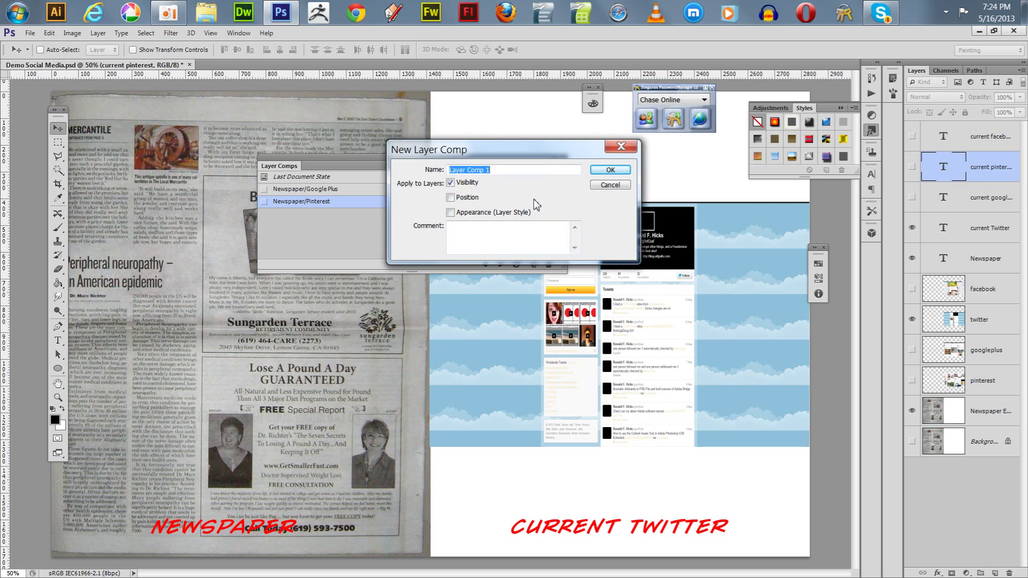
type("Ne")
type("wspaper/Twitter")
left_click(609, 170)
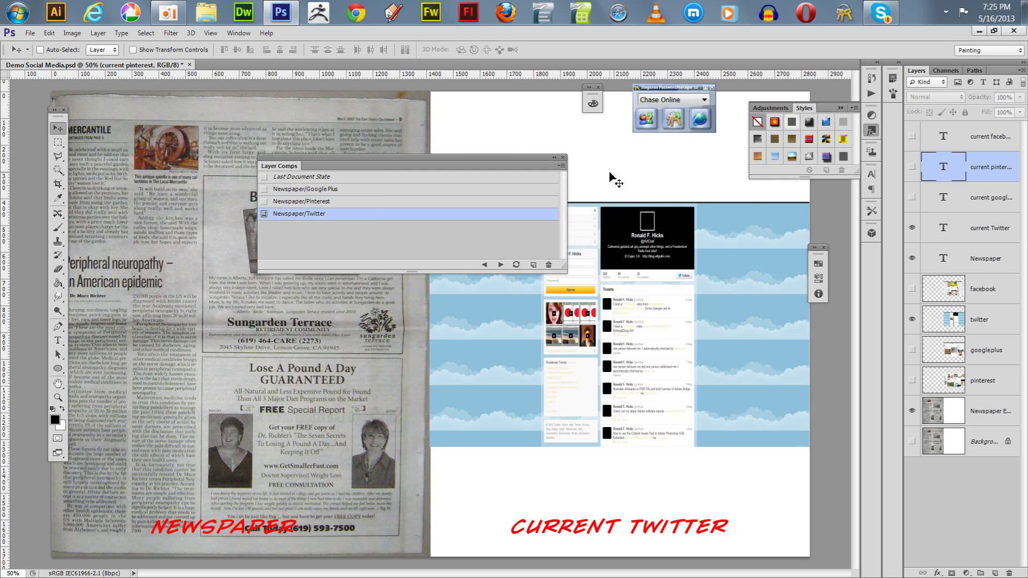
Hide the twitter layer and its caption, and show the facebook layer with the current facebook caption.
left_click(911, 228)
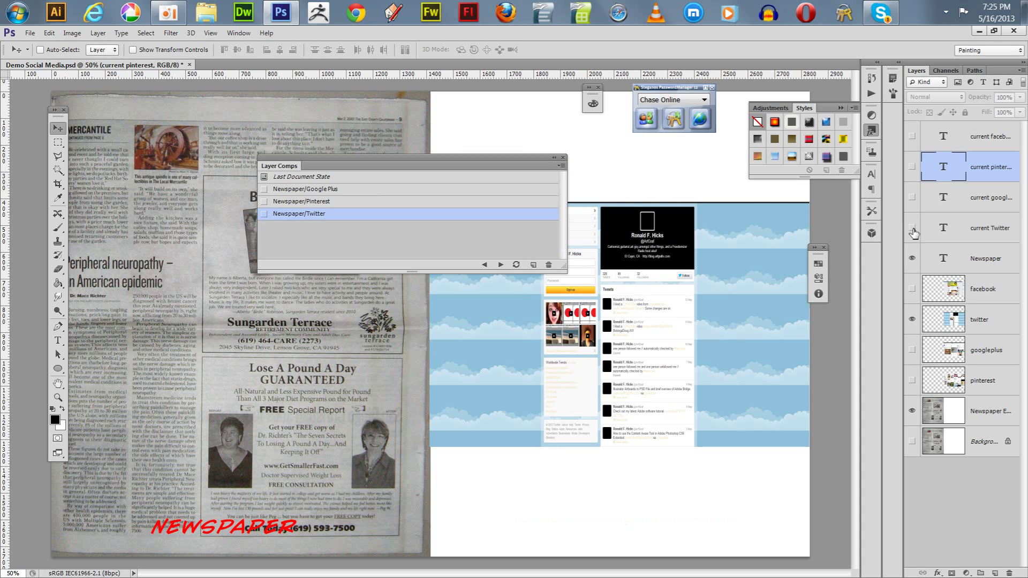
left_click(911, 319)
left_click(911, 288)
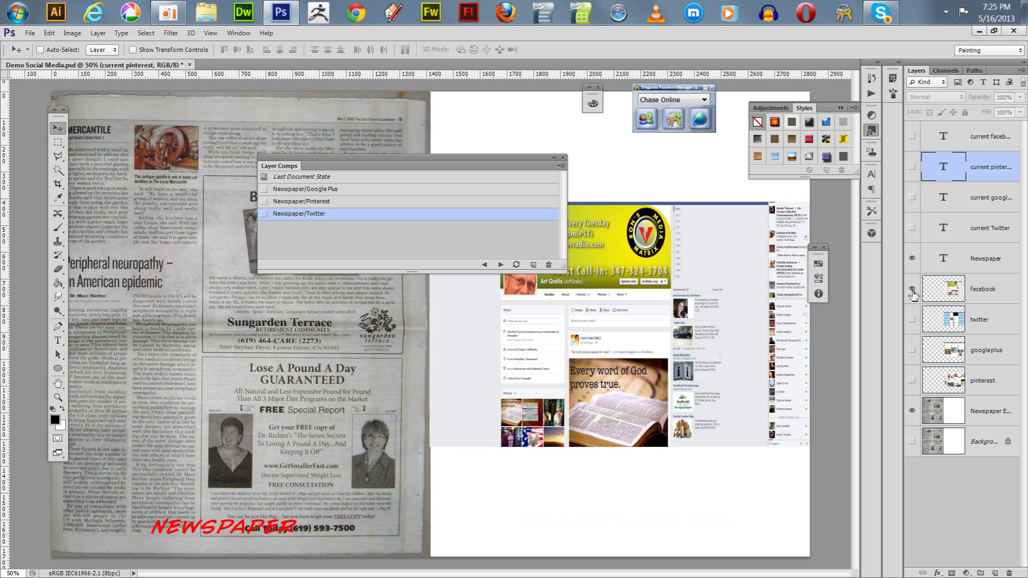
left_click(911, 136)
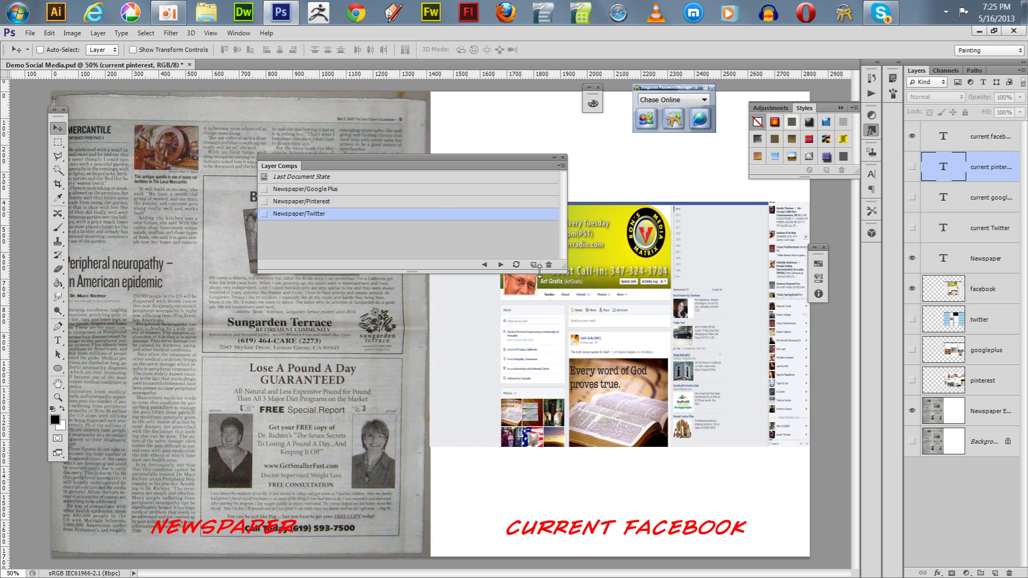
Save the visible layers as a new layer comp named "Newspaper/Facebook".
left_click(533, 265)
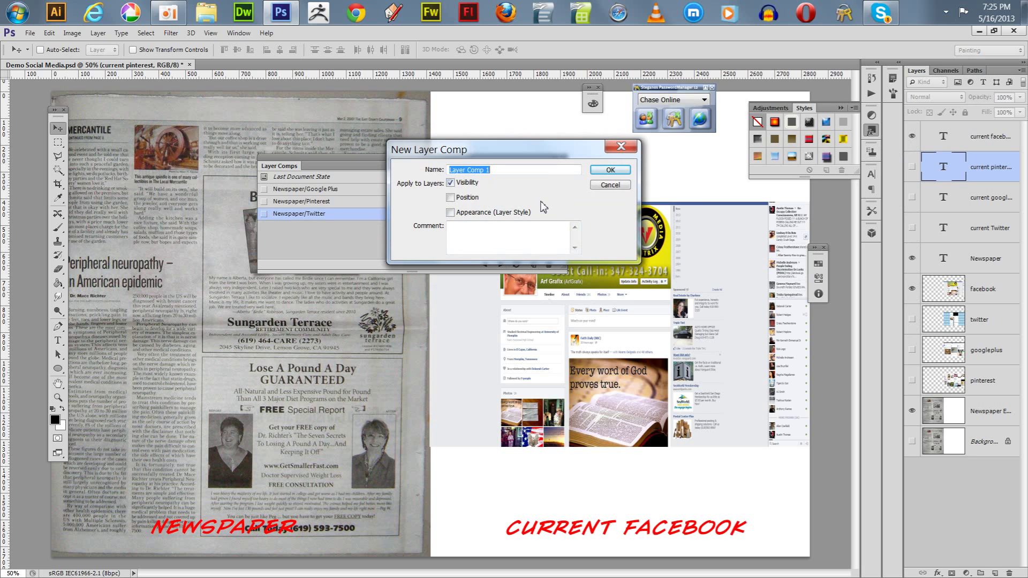
type("N")
type("ewspaper/Facebook")
key("Return")
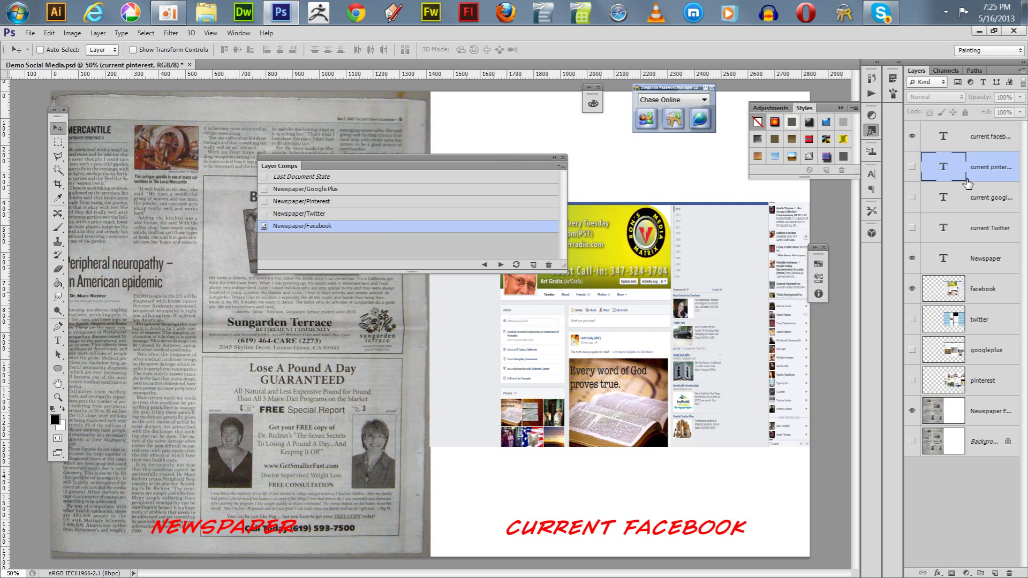
Align the vertical centers of the Newspaper and current facebook captions.
left_click(975, 261)
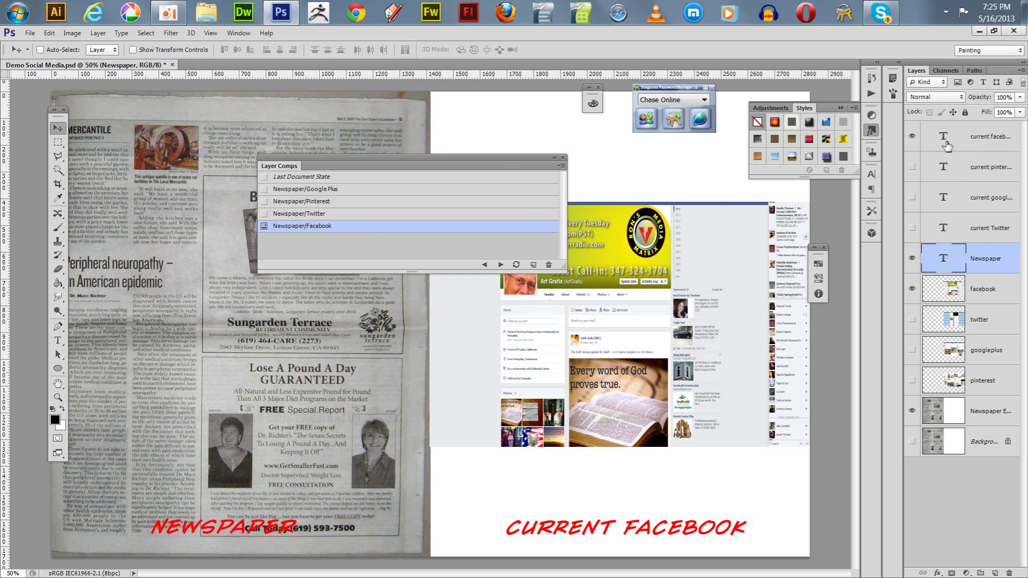
left_click(963, 144)
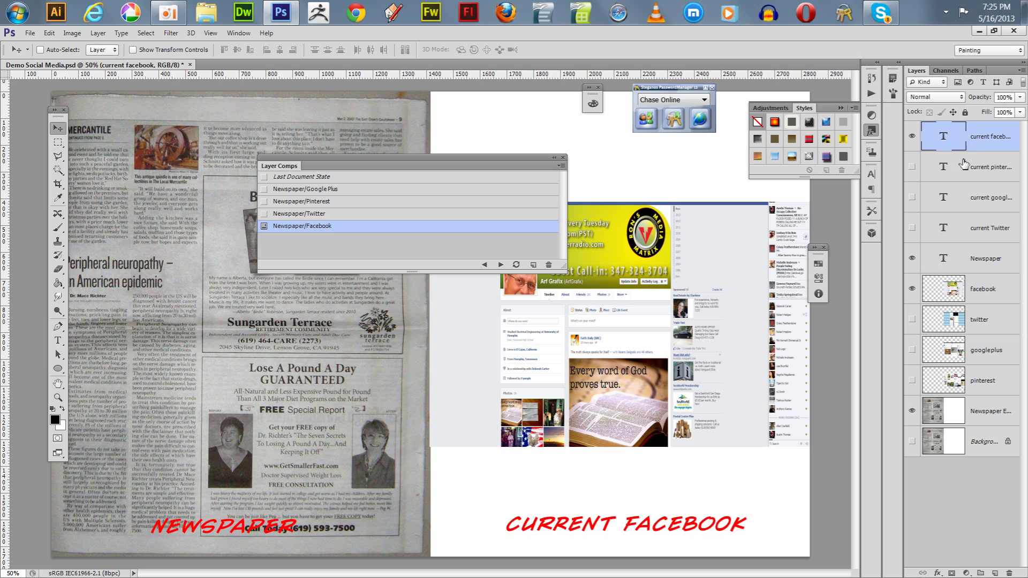
left_click(978, 260, "ctrl")
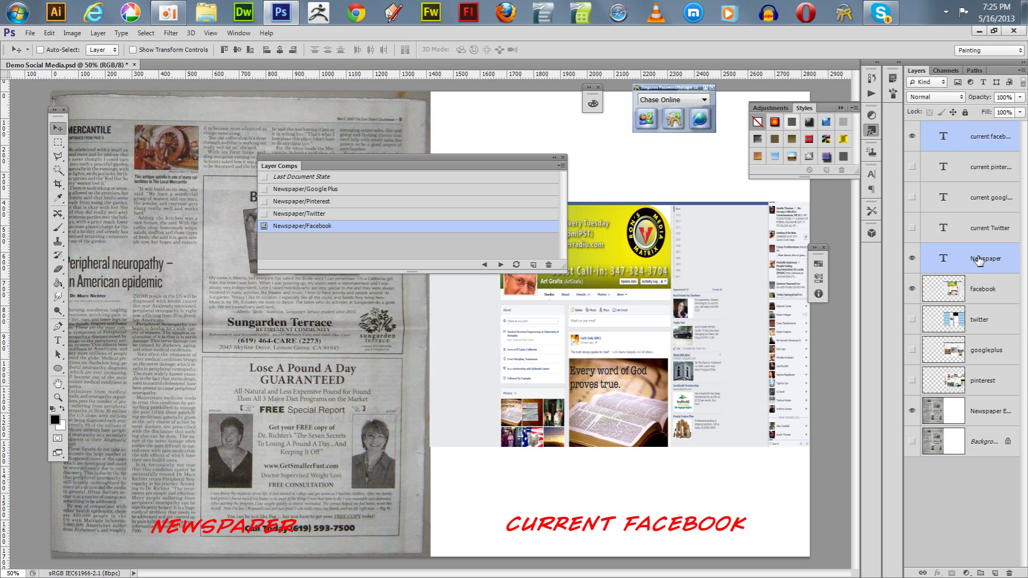
left_click(237, 51)
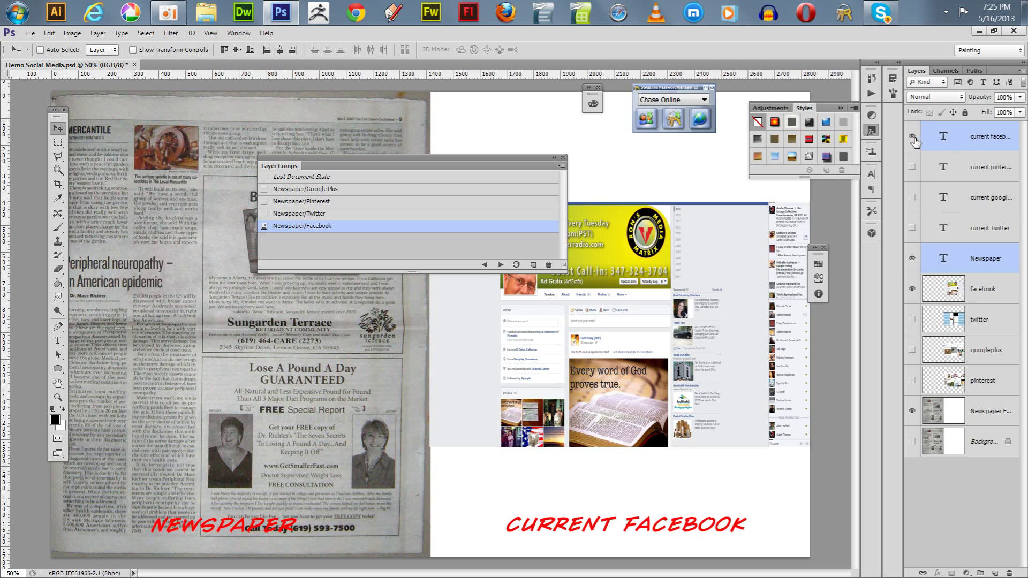
Hide the current facebook caption, the facebook layer and the newspaper page layer, and show the current pinterest caption.
left_click(912, 137)
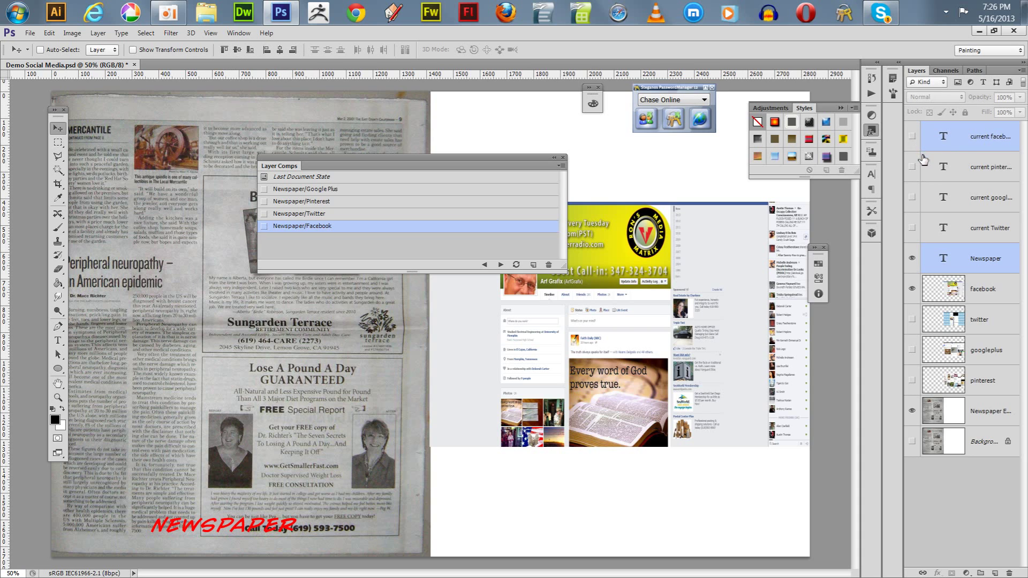
left_click(912, 288)
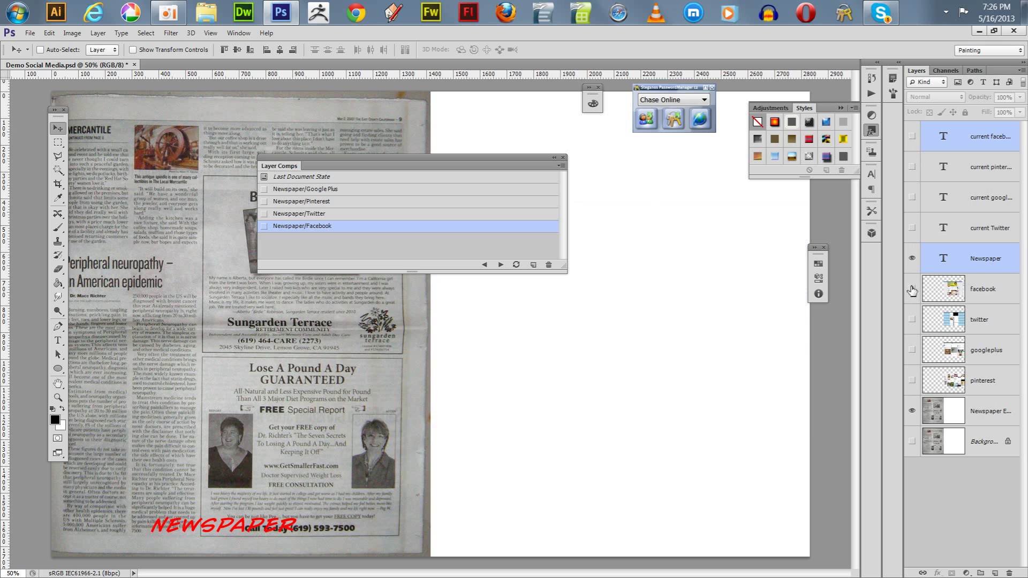
left_click(912, 411)
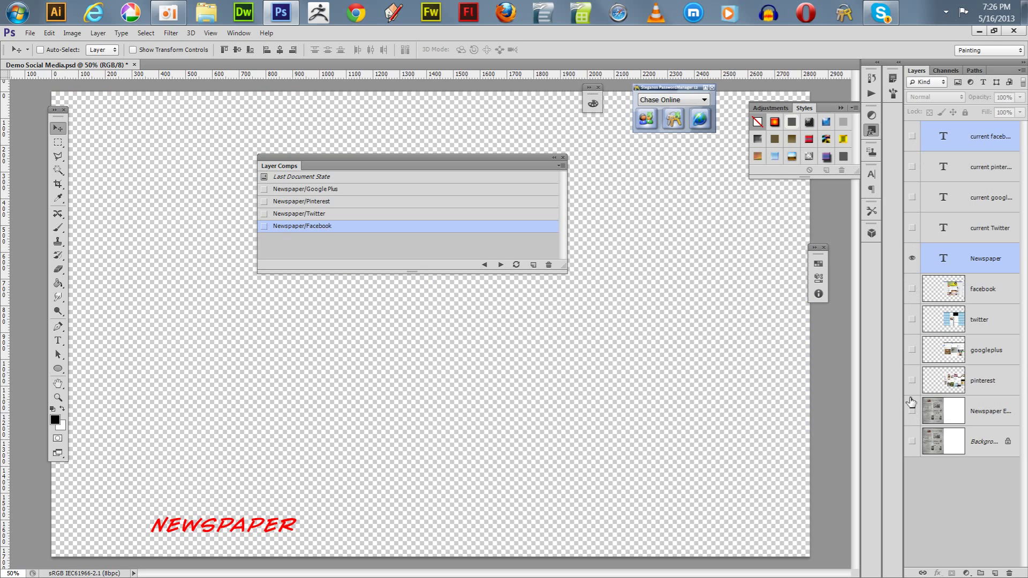
left_click(912, 167)
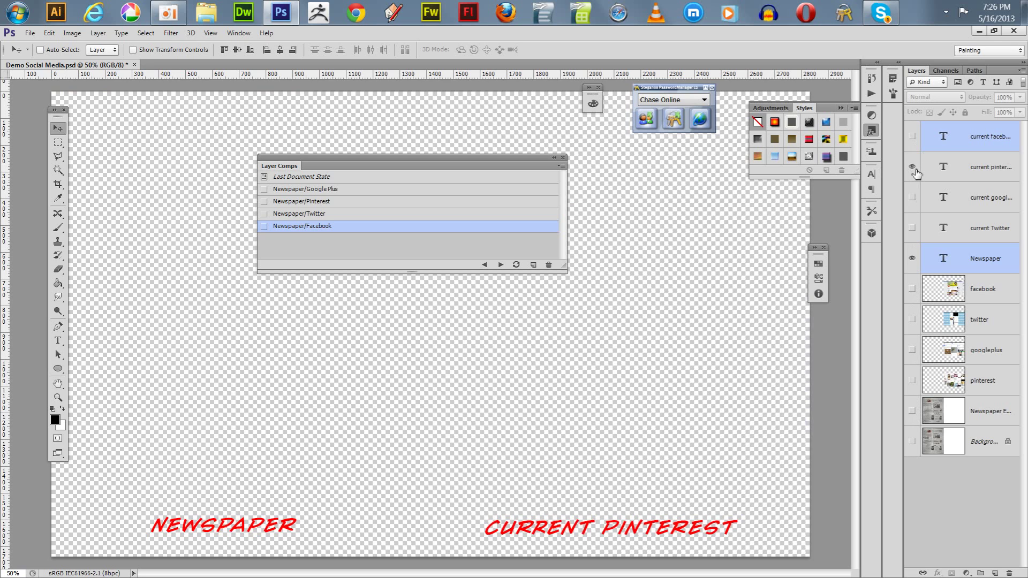
Nudge the current pinterest caption about 40 px to the left and the Newspaper caption about 20 px to the left.
left_click(954, 169)
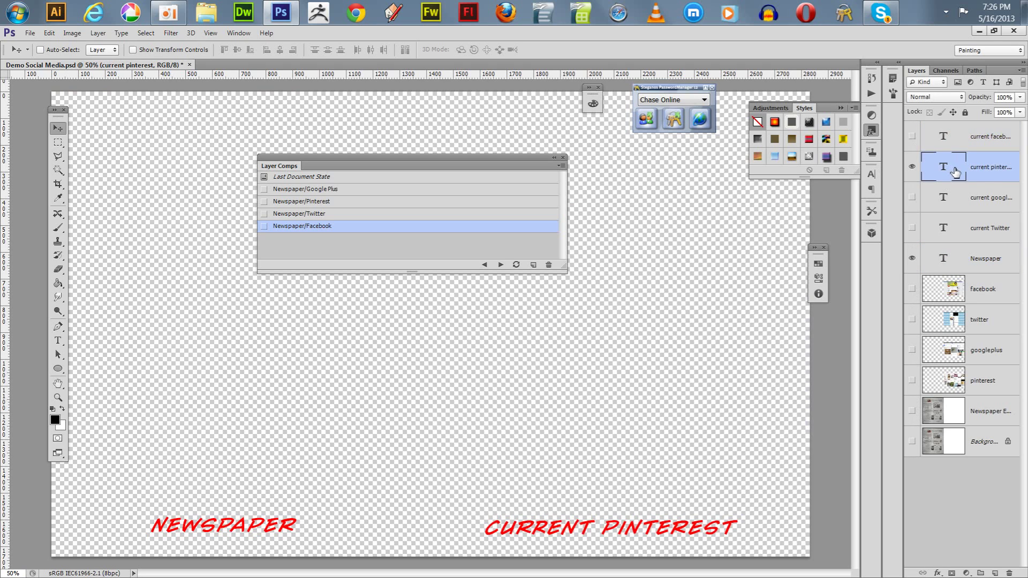
key("shift+Left")
key("shift+Left")
key("shift+Left")
key("shift+Left")
left_click(972, 259)
key("shift+Left")
key("shift+Left")
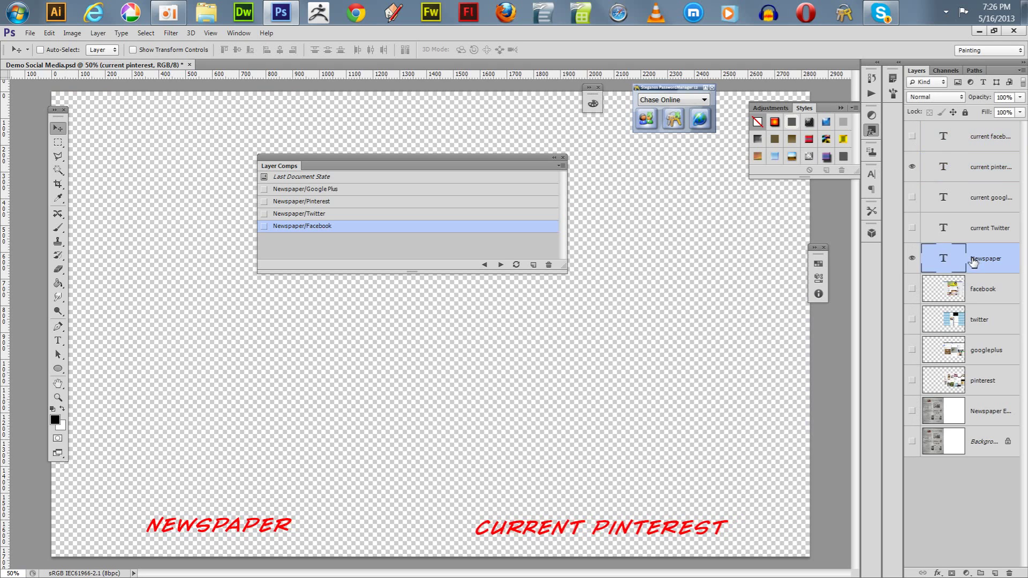
Align the vertical centers of the Newspaper and current pinterest captions, and hide the current pinterest caption.
left_click(975, 172, "ctrl")
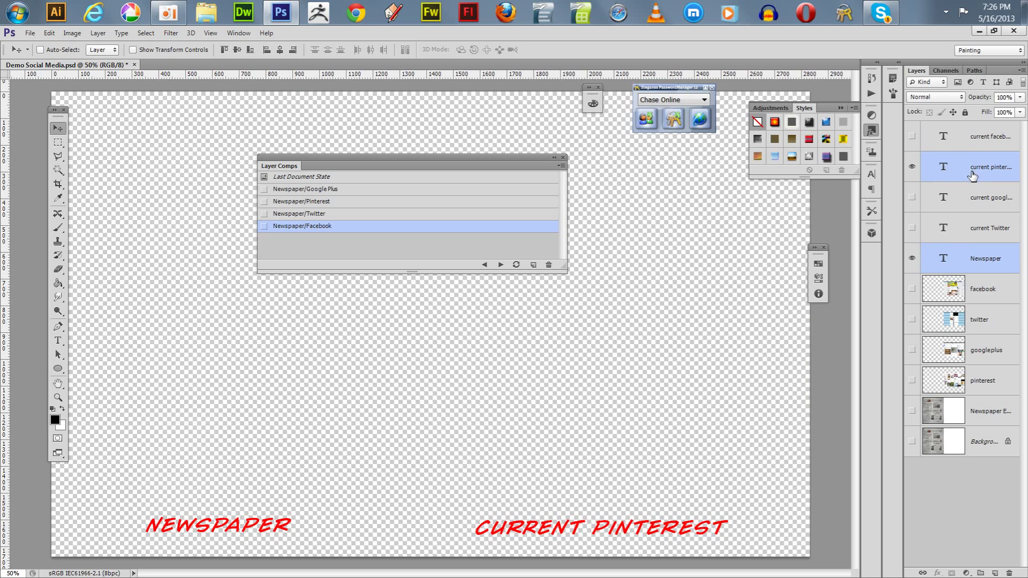
left_click(237, 49)
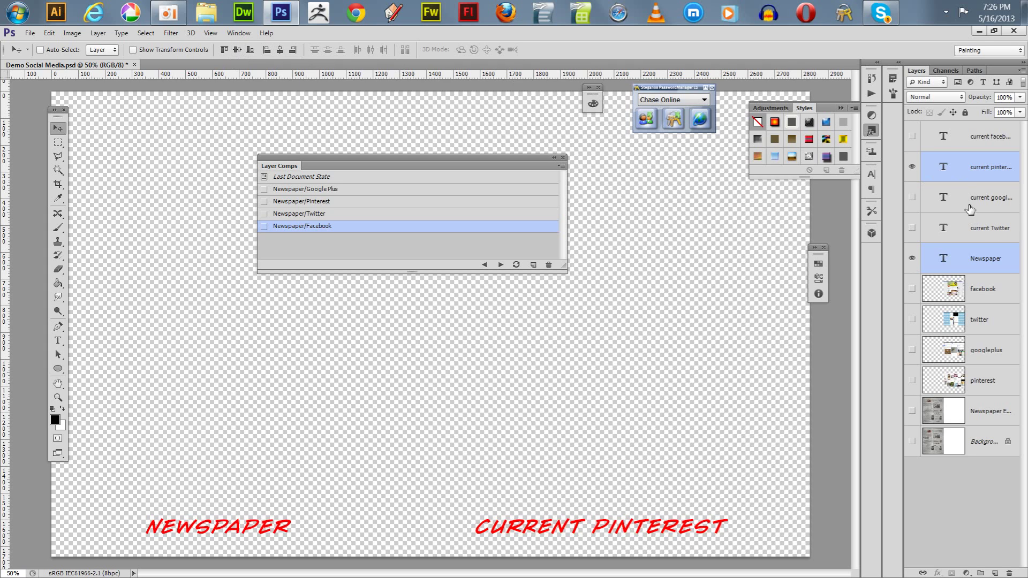
left_click(912, 167)
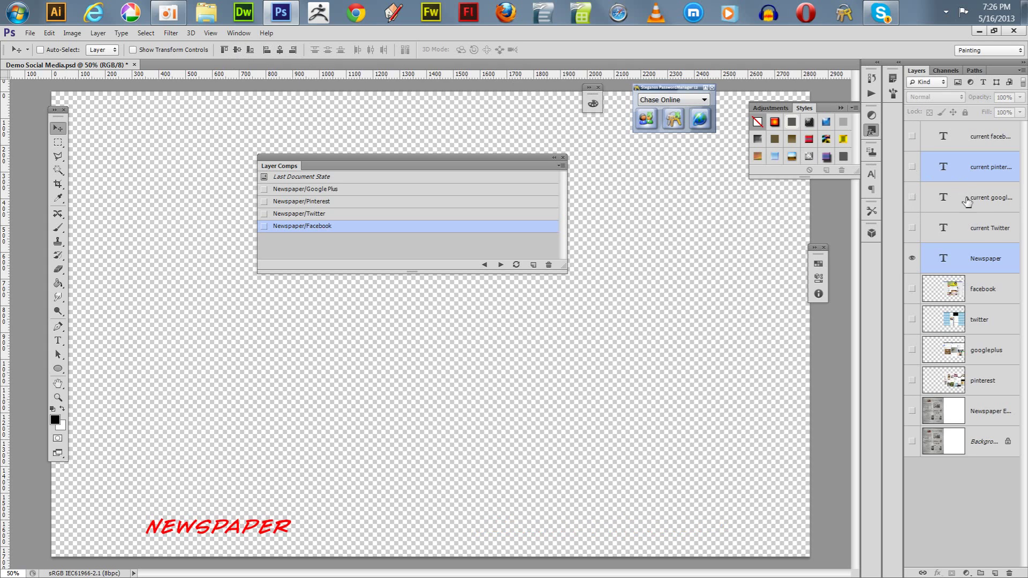
Show the current google plus caption and select it together with the Newspaper caption.
left_click(911, 197)
left_click(971, 203)
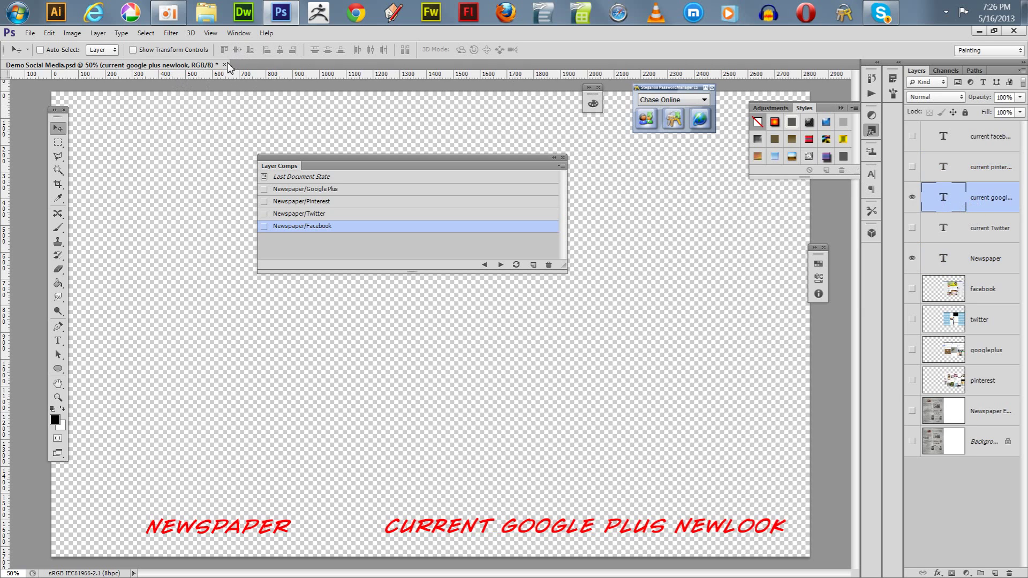
left_click(976, 260, "ctrl")
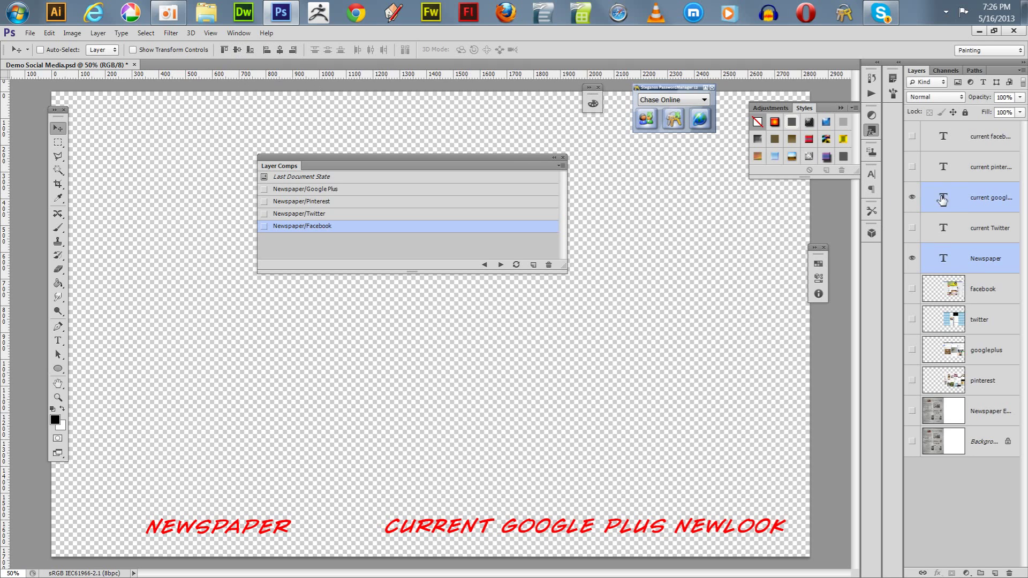
Hide the current google plus caption, show the current Twitter caption and select it together with the Newspaper caption.
left_click(912, 197)
left_click(912, 228)
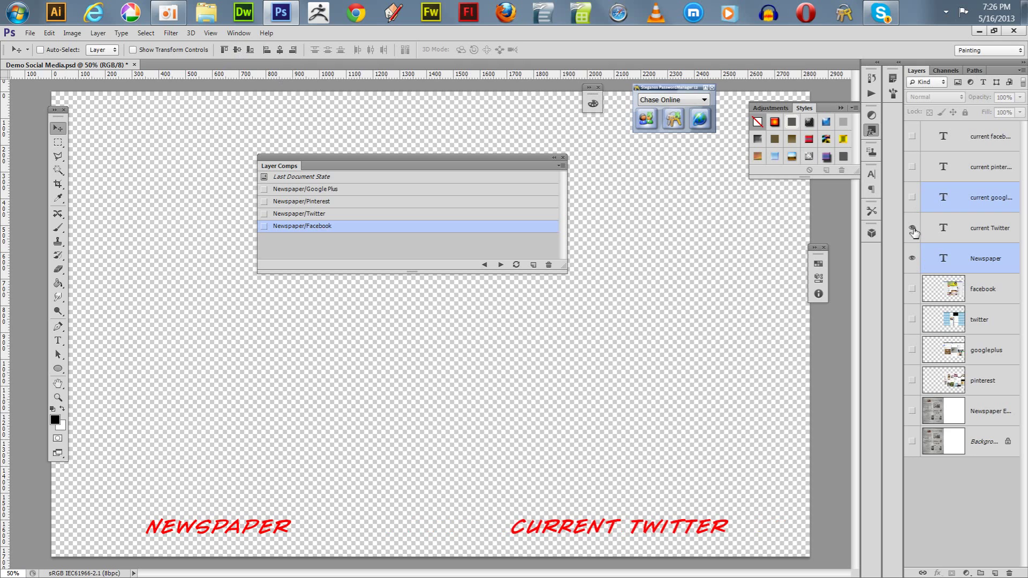
left_click(957, 234)
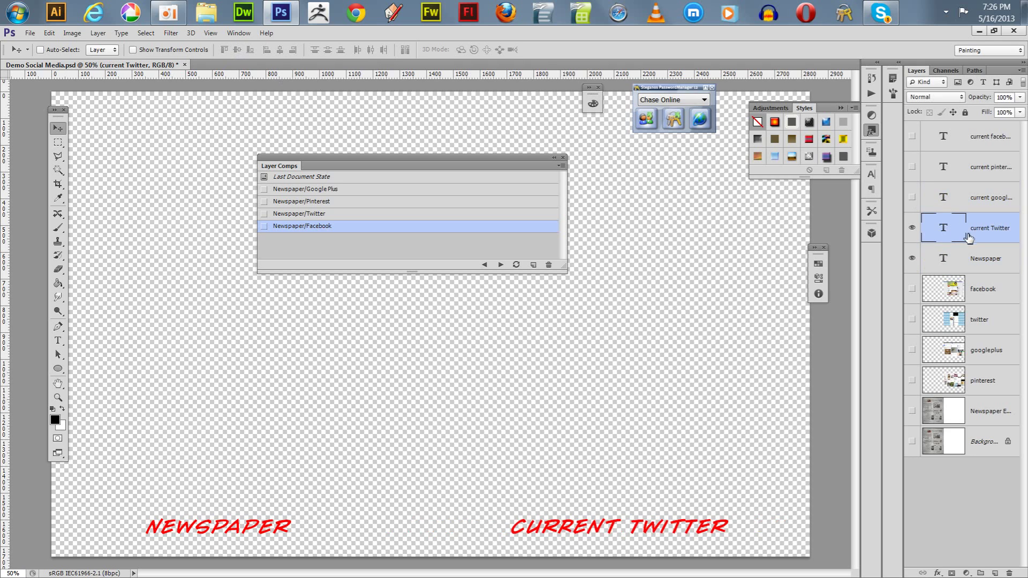
left_click(979, 262, "ctrl")
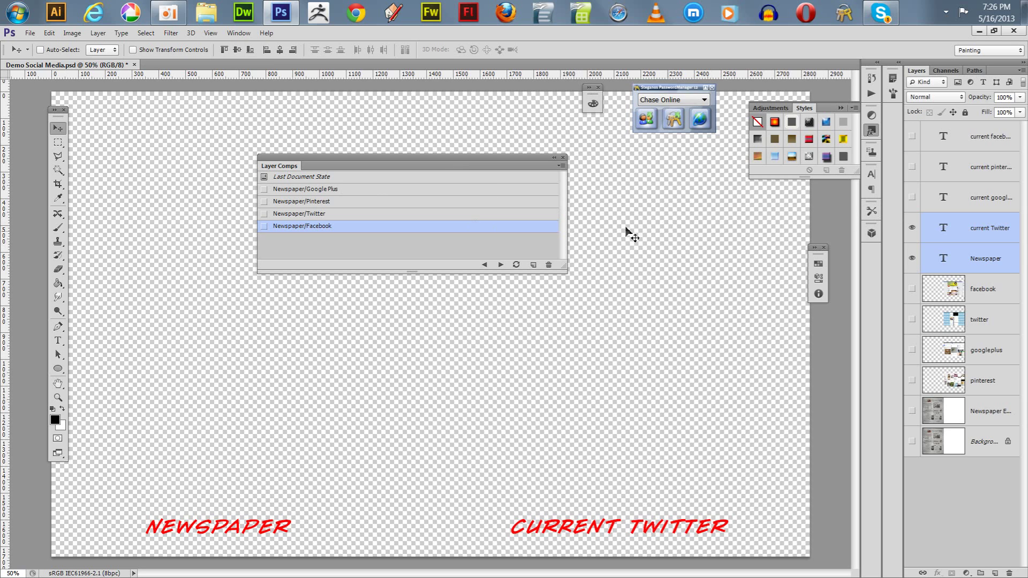
Apply the Newspaper/Google Plus layer comp, hide the pinterest layer and update the comp with that change.
left_click(328, 191)
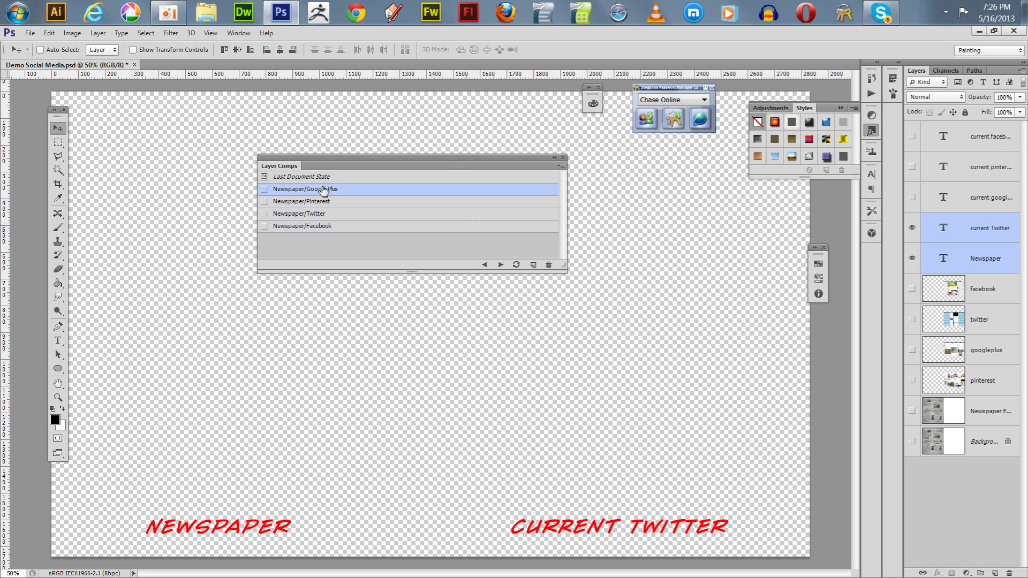
left_click(264, 191)
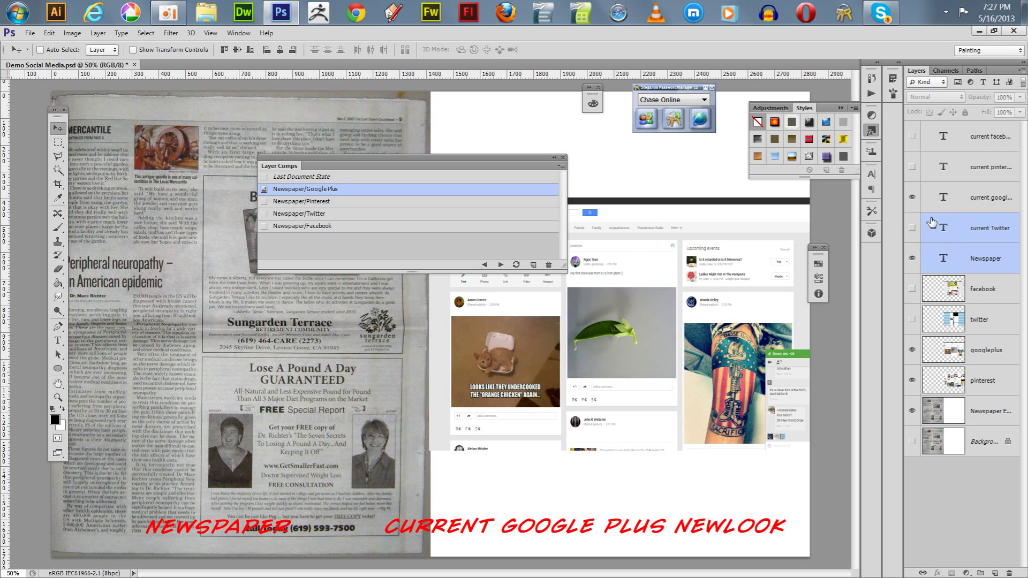
left_click(911, 380)
left_click(516, 264)
Apply the Newspaper/Pinterest, Newspaper/Twitter and Newspaper/Facebook layer comps one after another to check their contents.
left_click(384, 206)
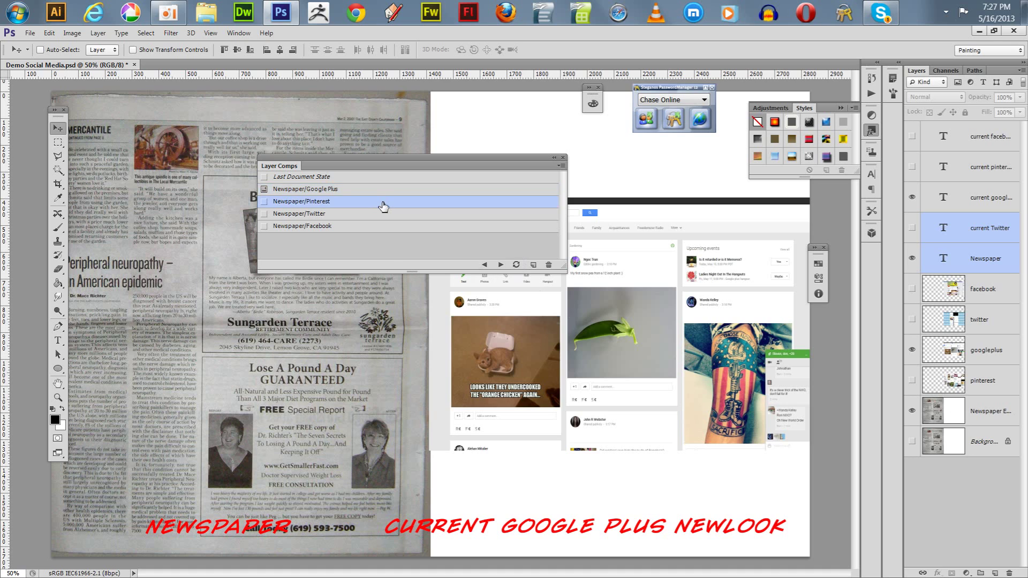
left_click(264, 202)
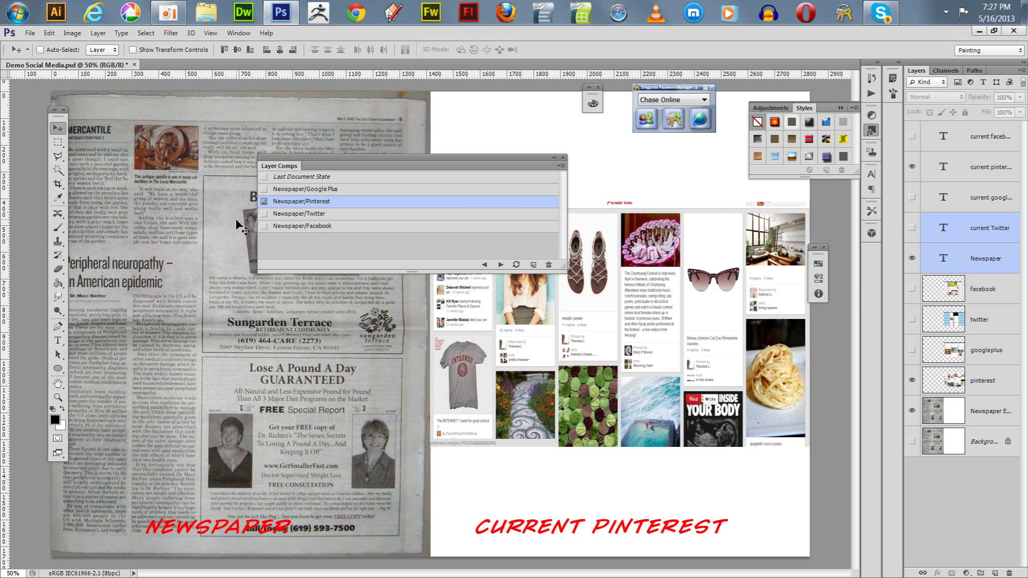
left_click(263, 215)
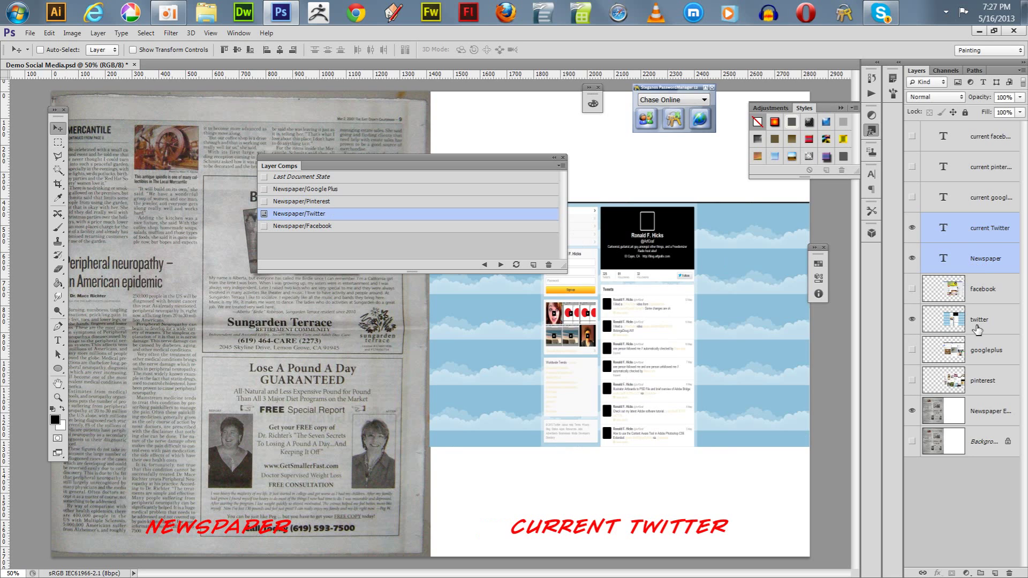
left_click(265, 227)
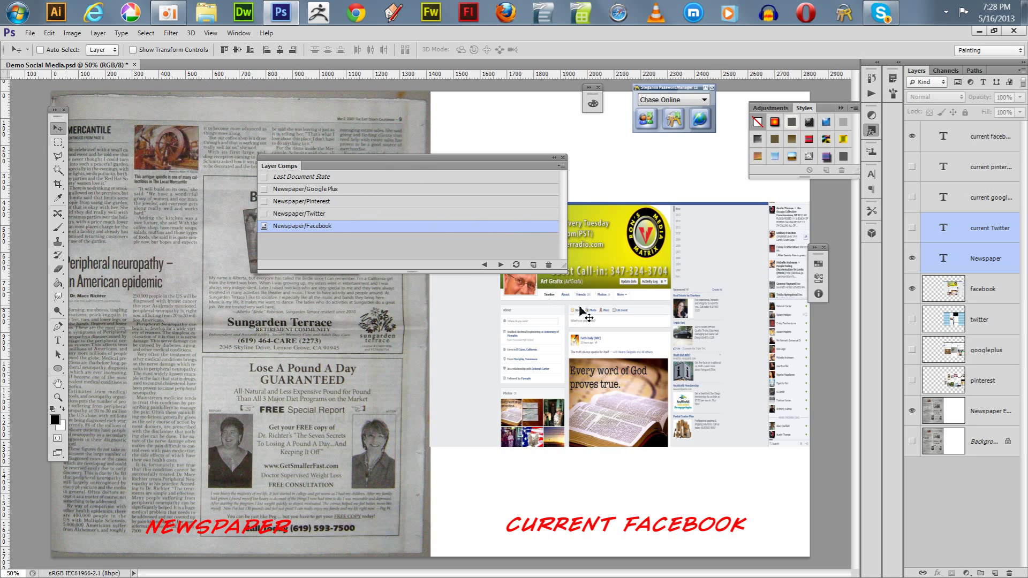
Start a Layer Comps to PDF export and choose the desktop folder "side by side social media newlook googleplus" as its destination.
left_click(30, 33)
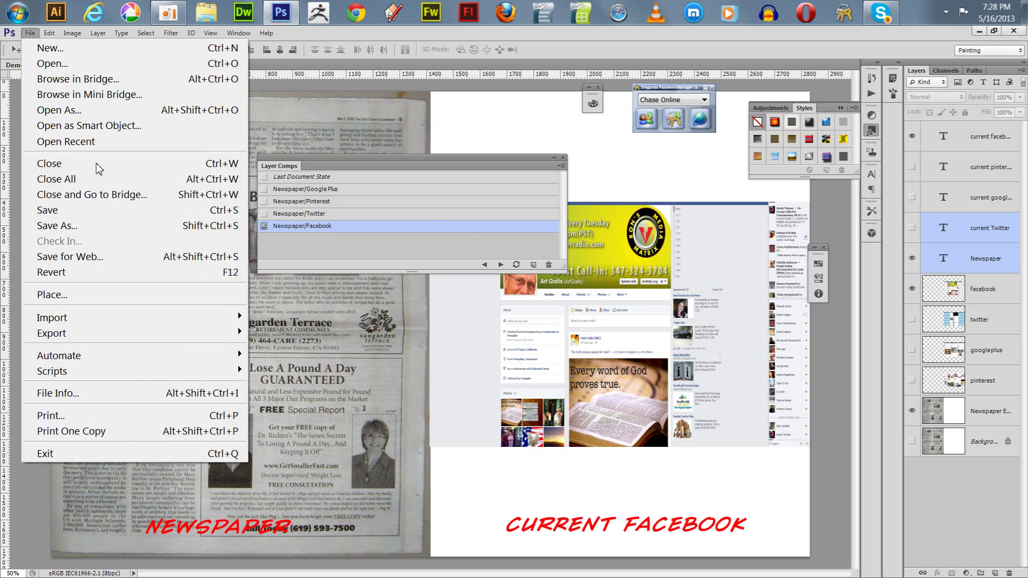
mouse_move(145, 374)
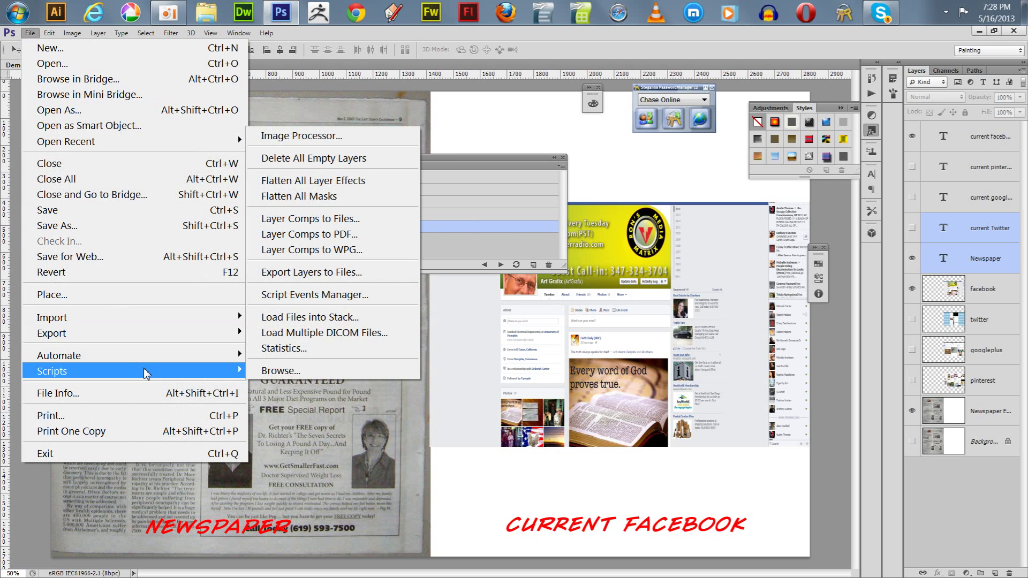
left_click(304, 238)
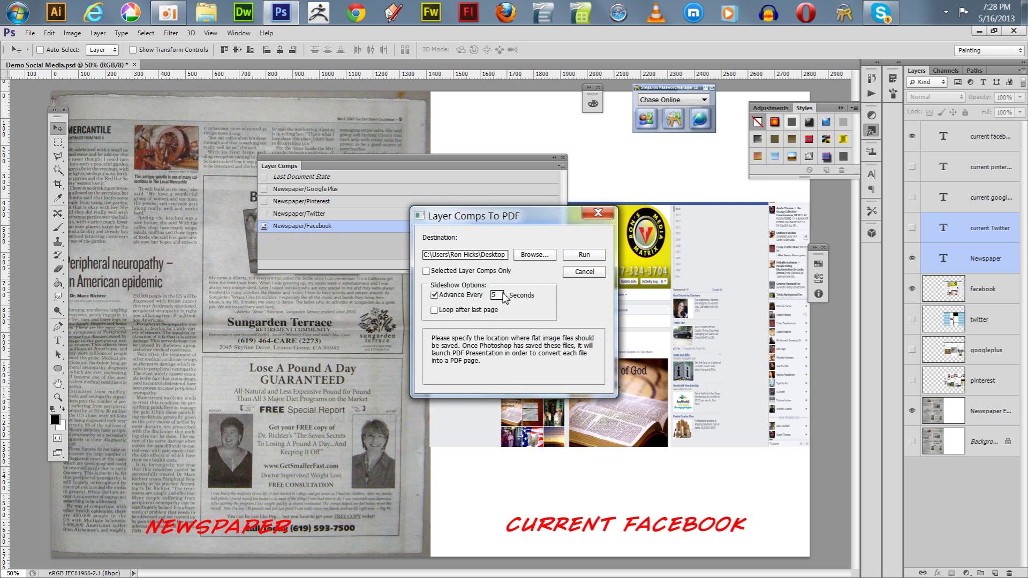
left_click(531, 255)
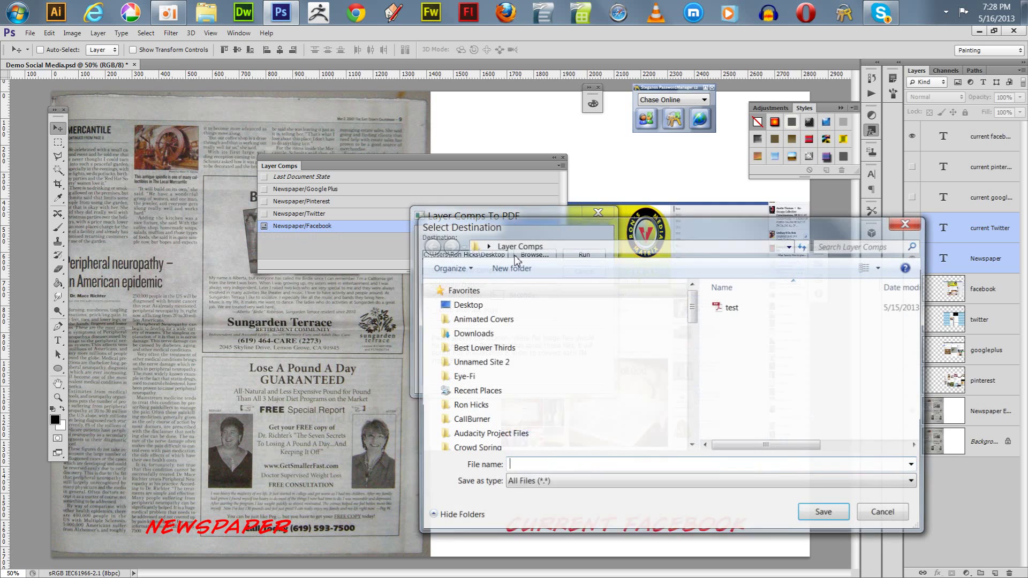
left_click(488, 304)
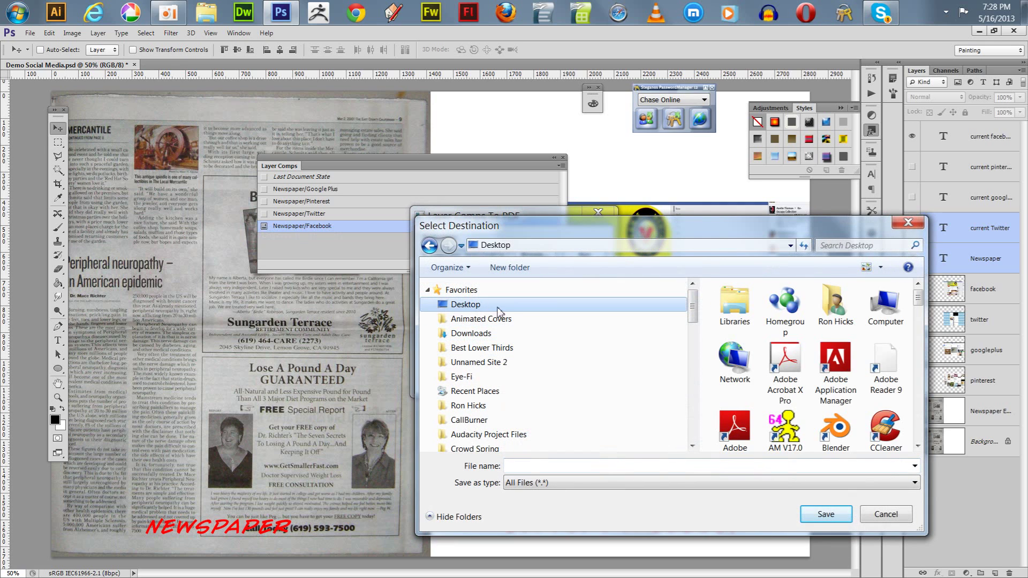
left_click_drag(918, 299, 905, 345)
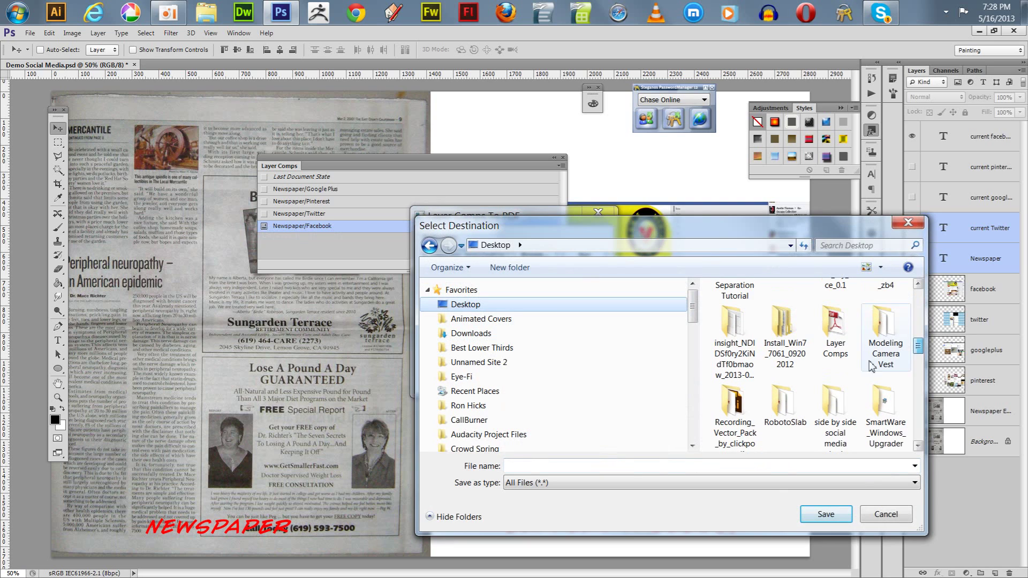
left_click(830, 401)
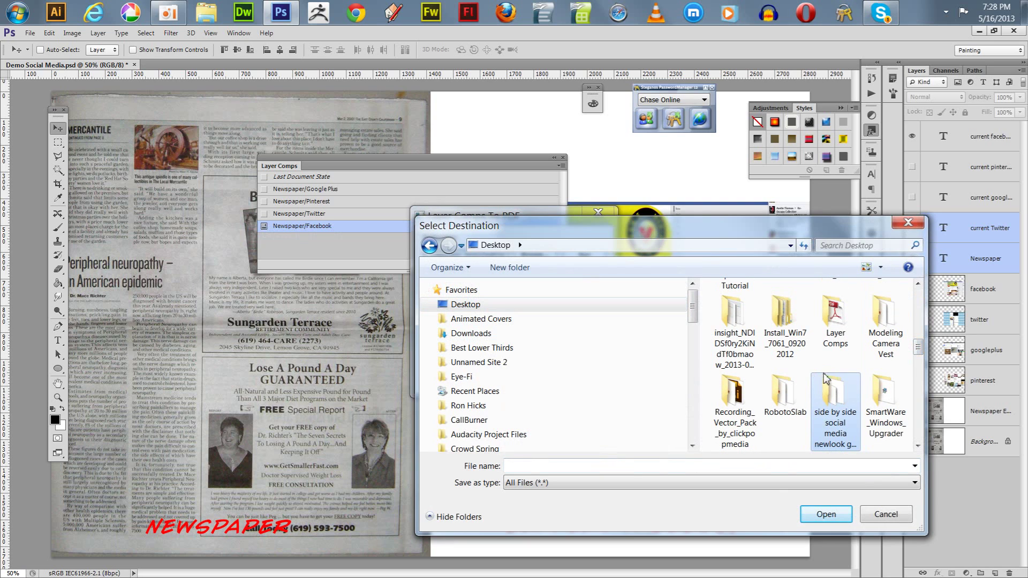
left_click(824, 515)
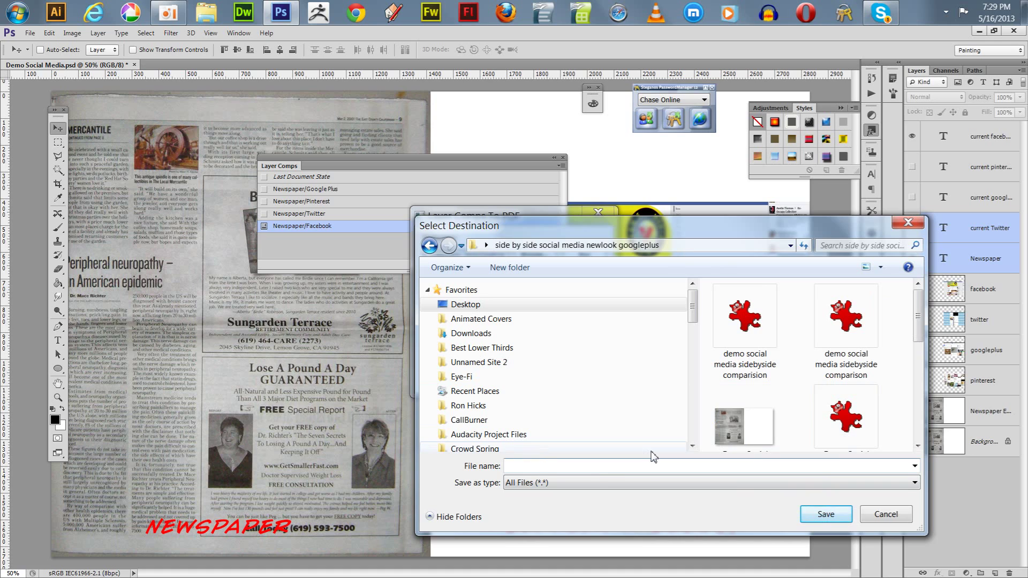
Name the PDF file Demo Social Media, run the layer comps export and dismiss the completion message.
type("Demo Social Media")
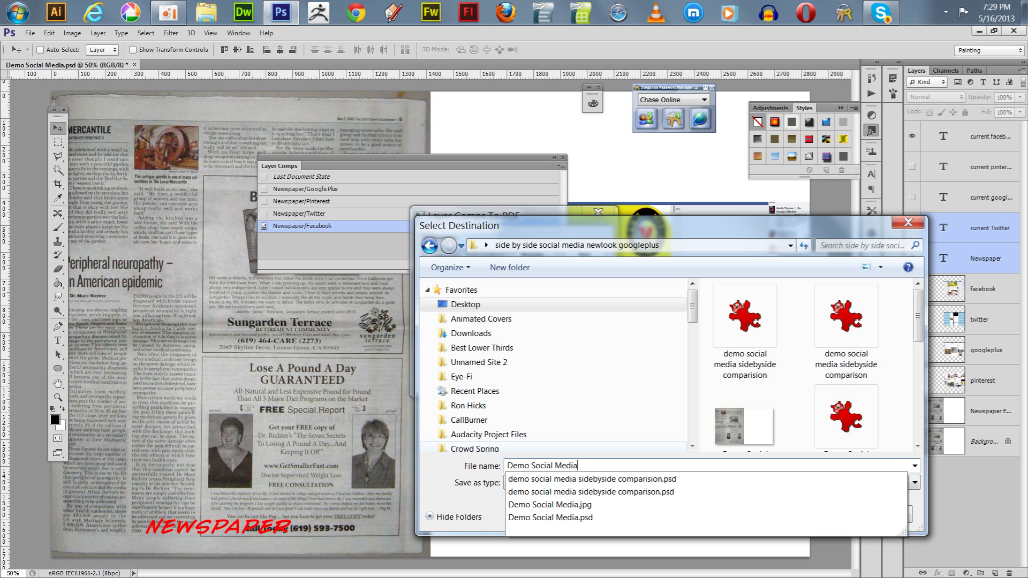
left_click(917, 506)
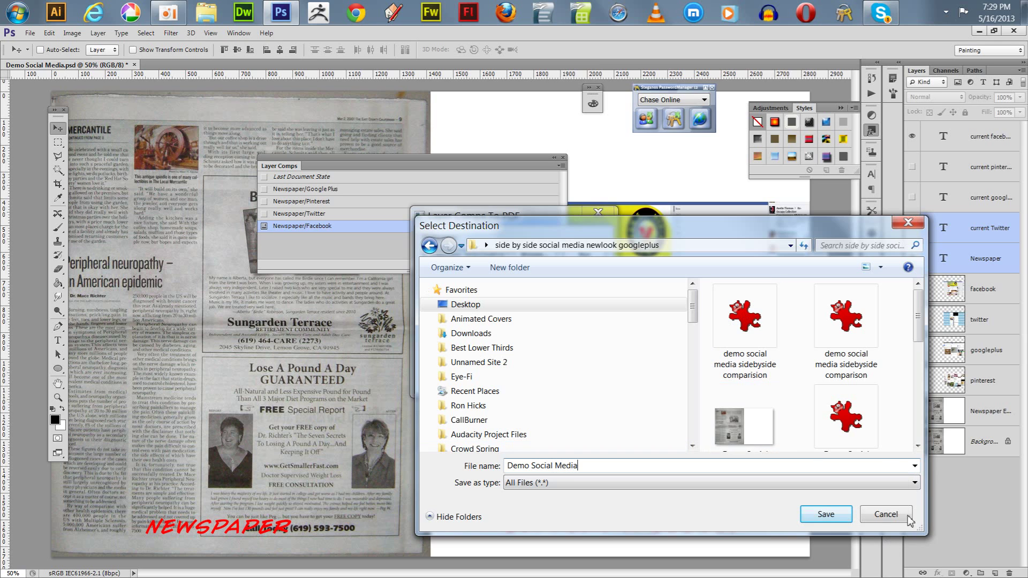
left_click(825, 514)
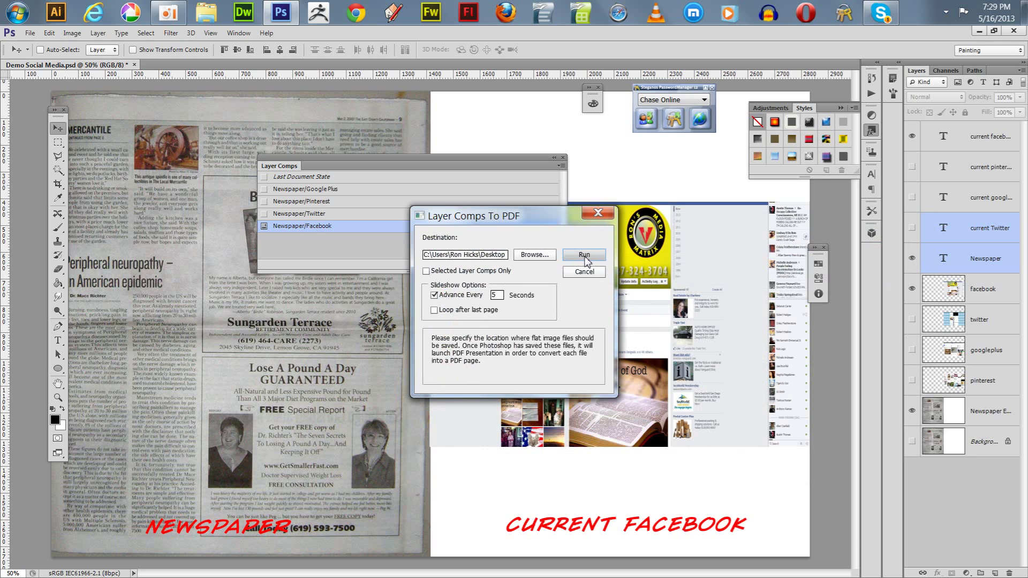
left_click(581, 256)
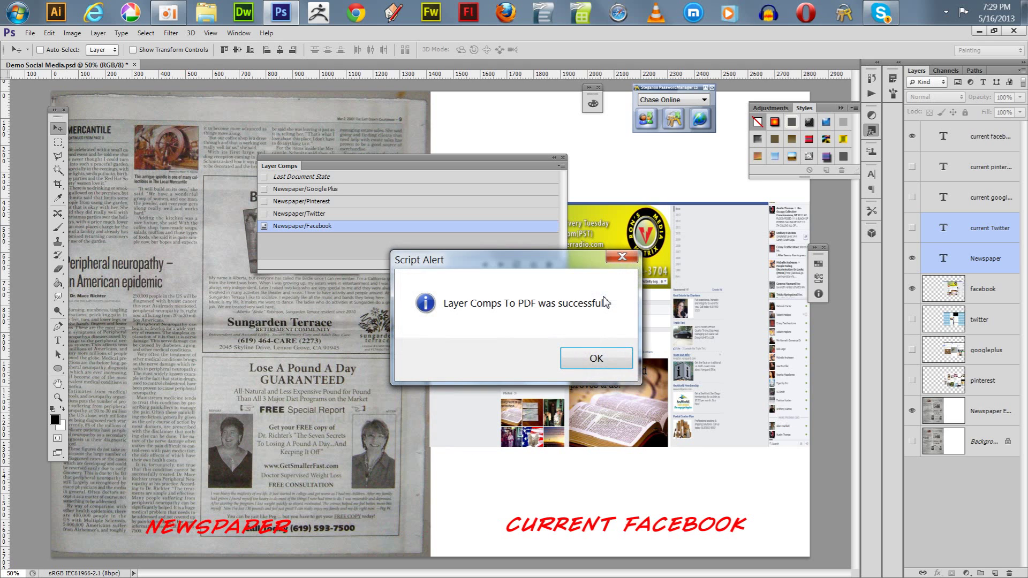
left_click(574, 362)
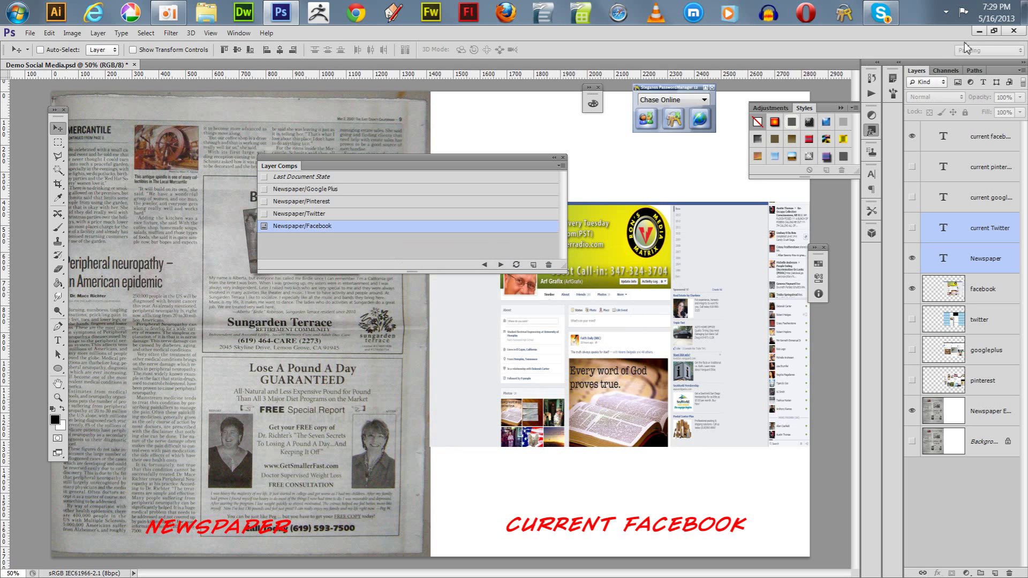
Open the exported Demo Social Media PDF from its desktop folder in Adobe Acrobat and allow full screen mode.
left_click(979, 31)
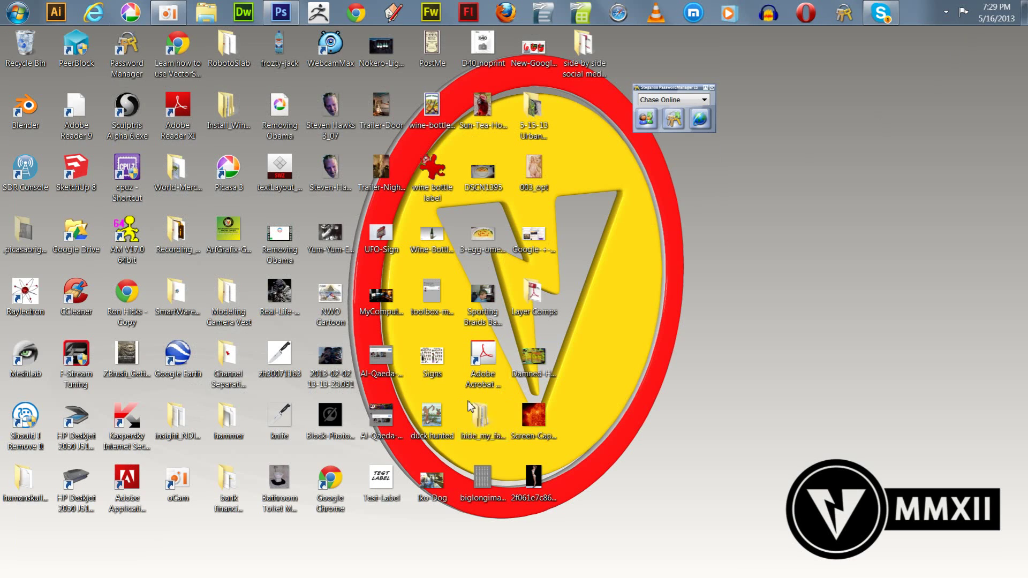
double_click(583, 48)
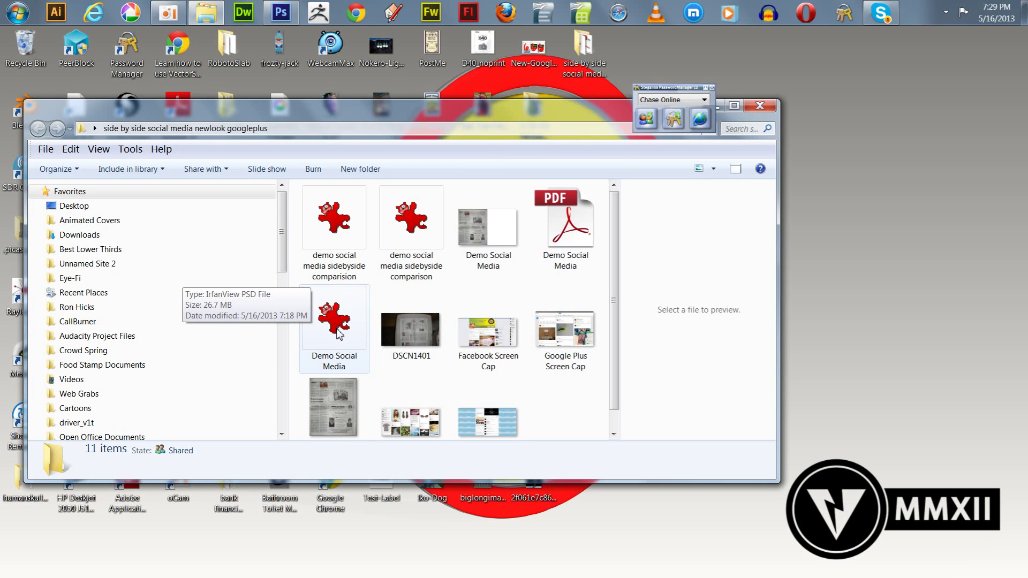
left_click(566, 235)
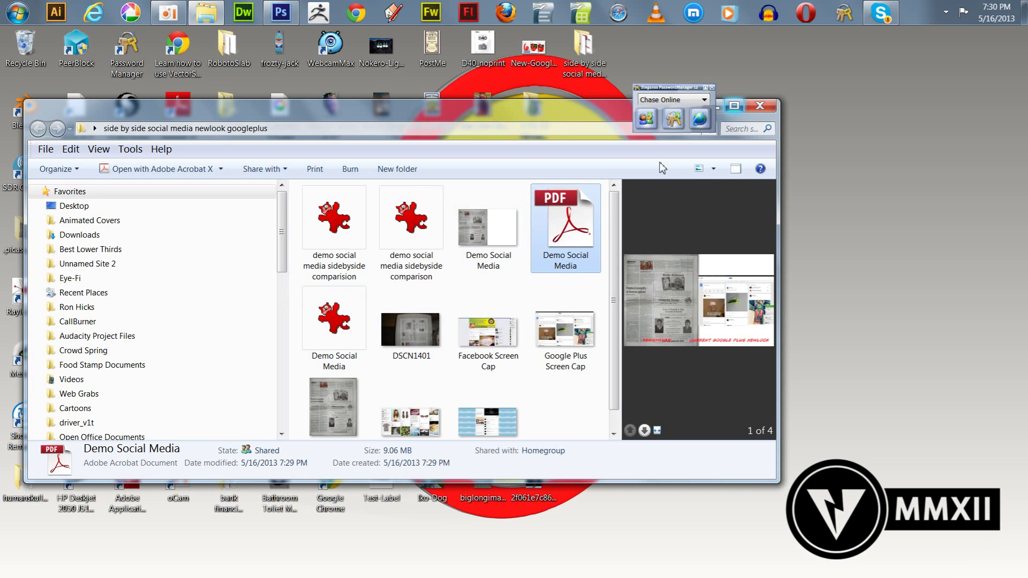
double_click(568, 229)
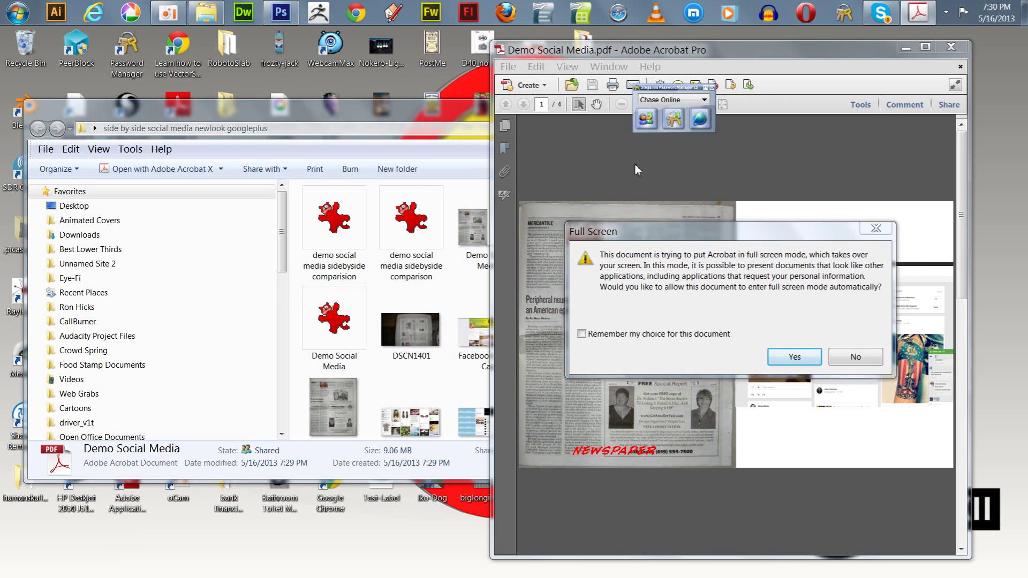
left_click(791, 357)
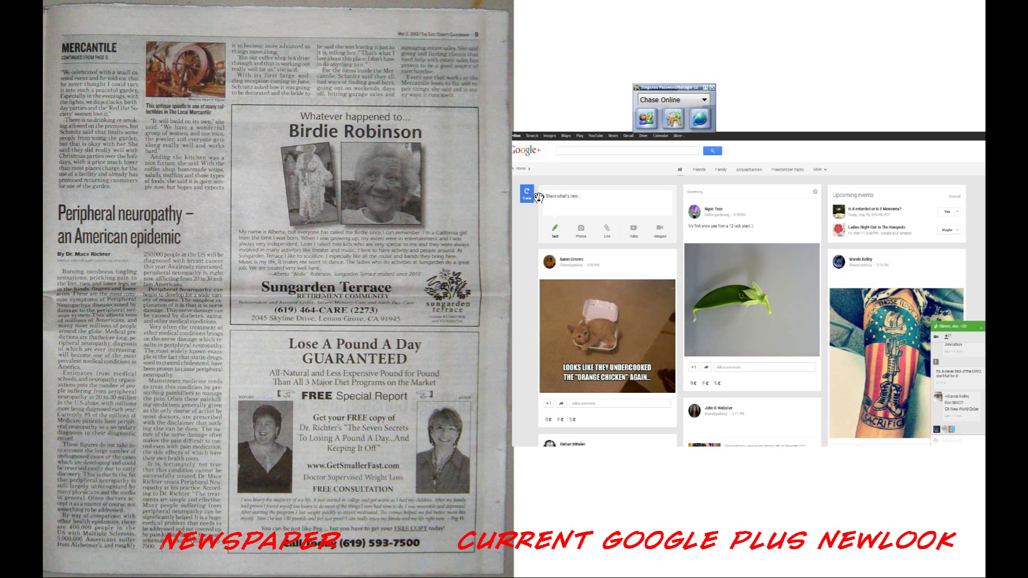
Leave full screen mode, then move and widen the Acrobat window for a larger view of the page.
key("Escape")
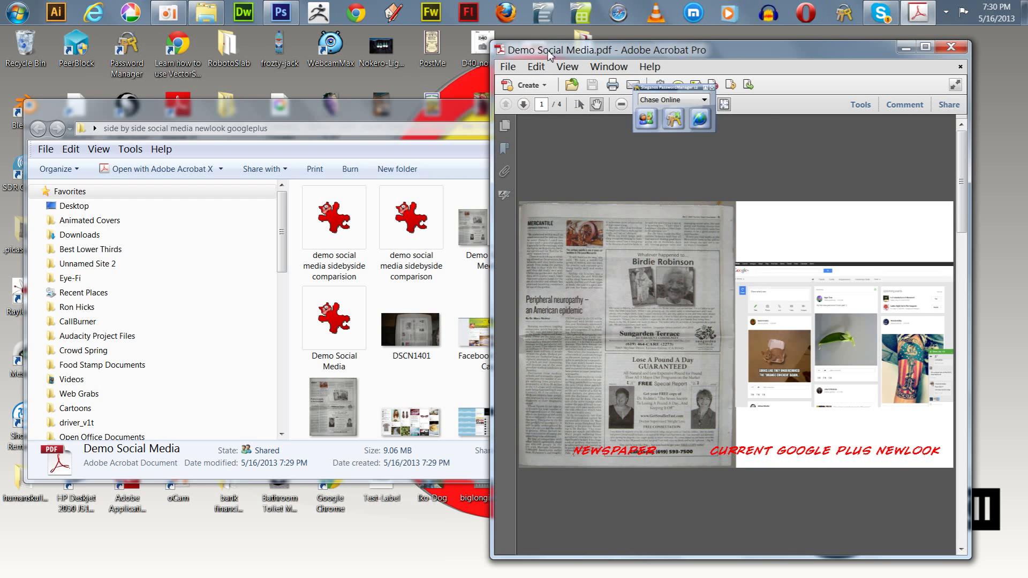
left_click_drag(547, 51, 234, 44)
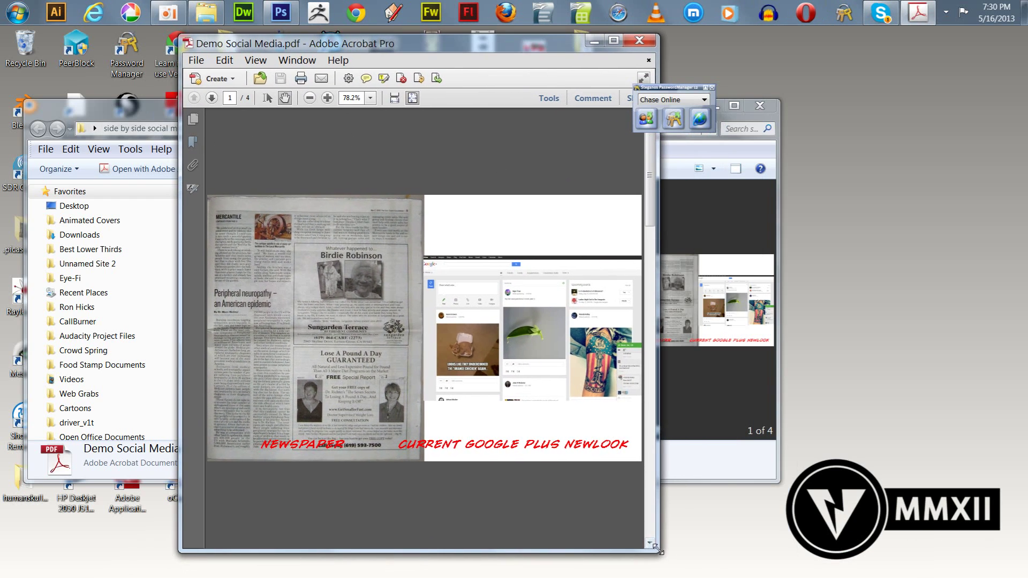
left_click_drag(659, 545, 860, 535)
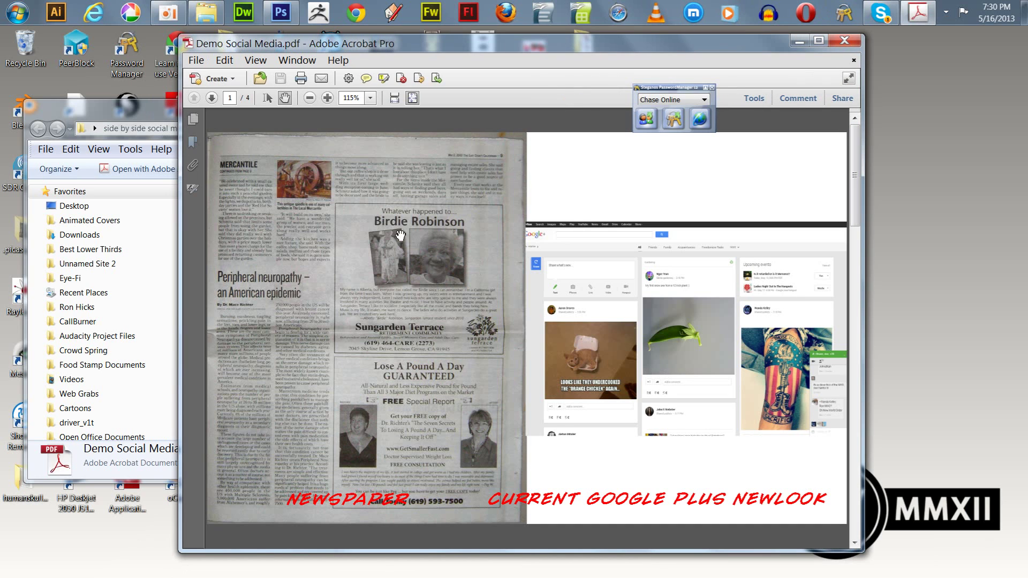
Show the page thumbnails of the Demo Social Media PDF and flip repeatedly between its four comparison pages.
left_click(193, 119)
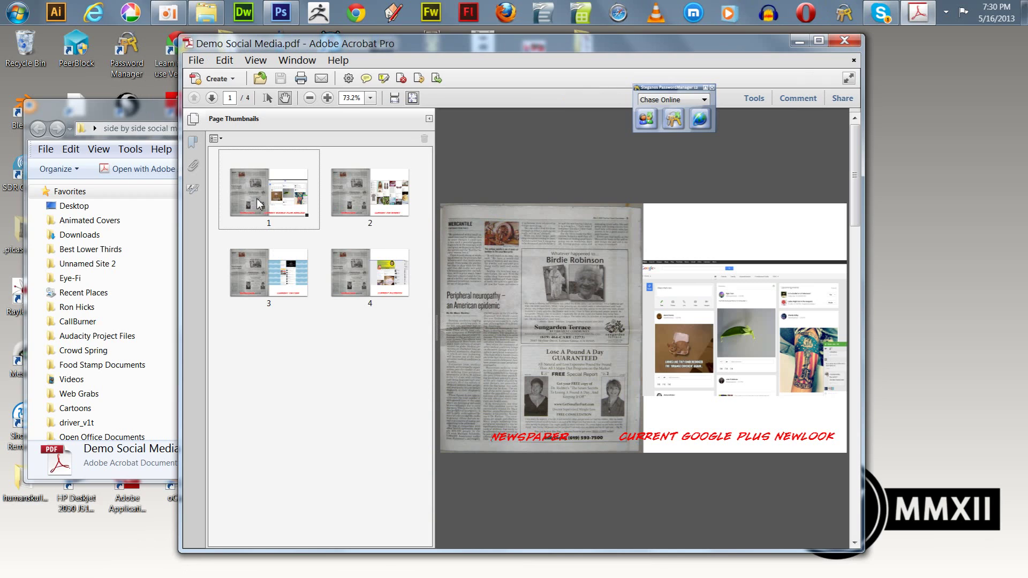
left_click(259, 199)
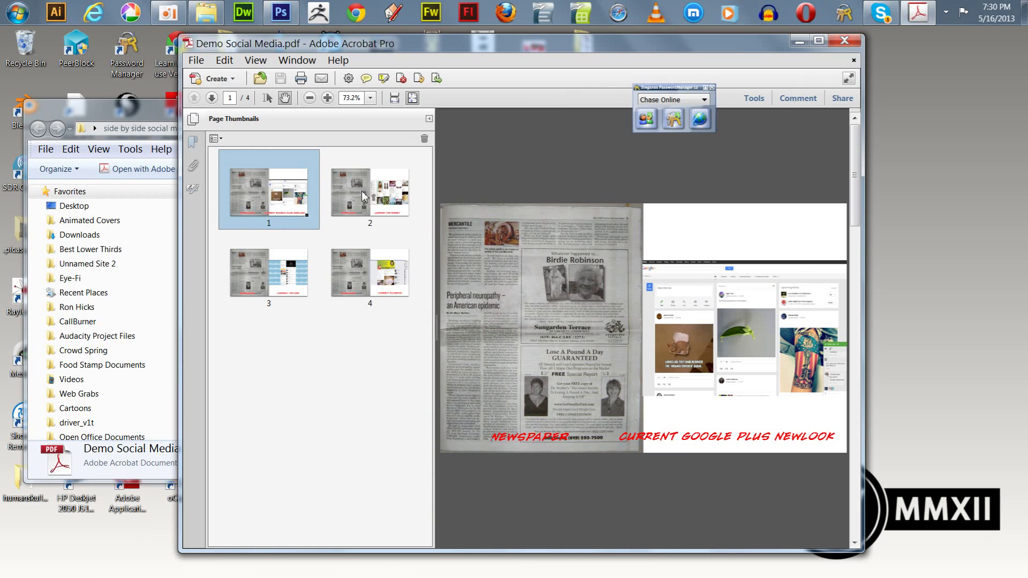
left_click(367, 197)
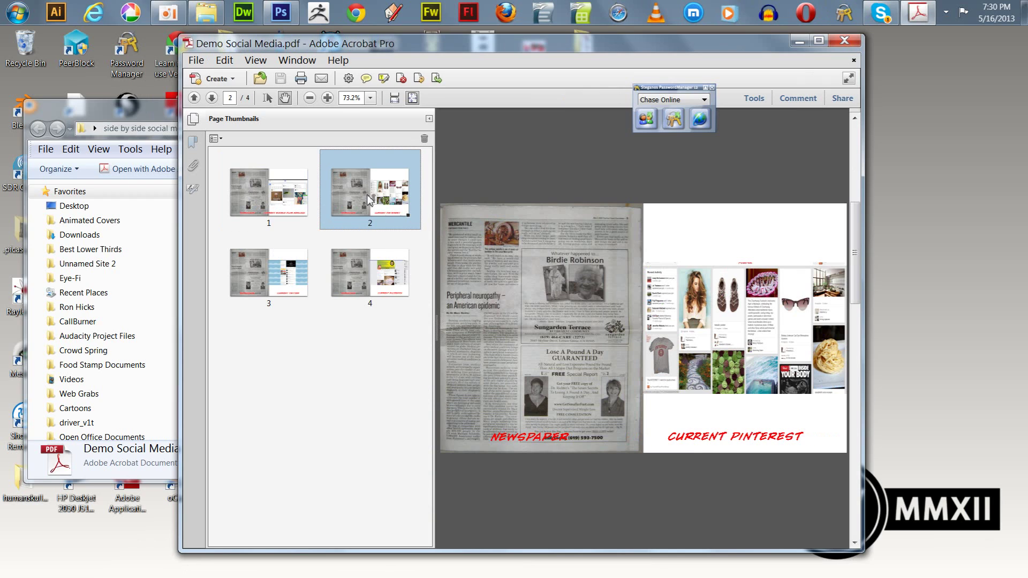
left_click(273, 282)
left_click(371, 278)
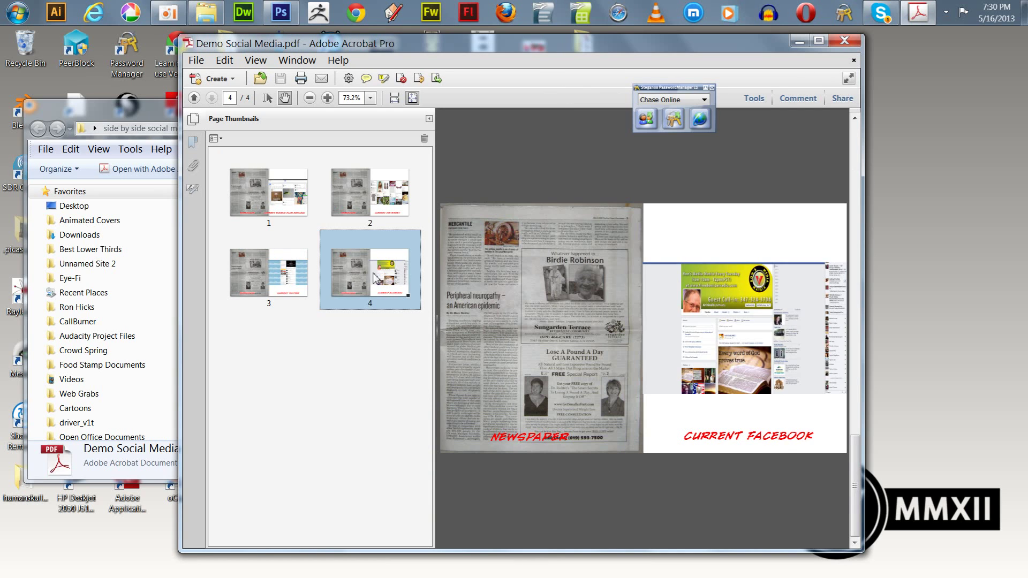
left_click(272, 277)
left_click(261, 196)
left_click(387, 189)
left_click(287, 192)
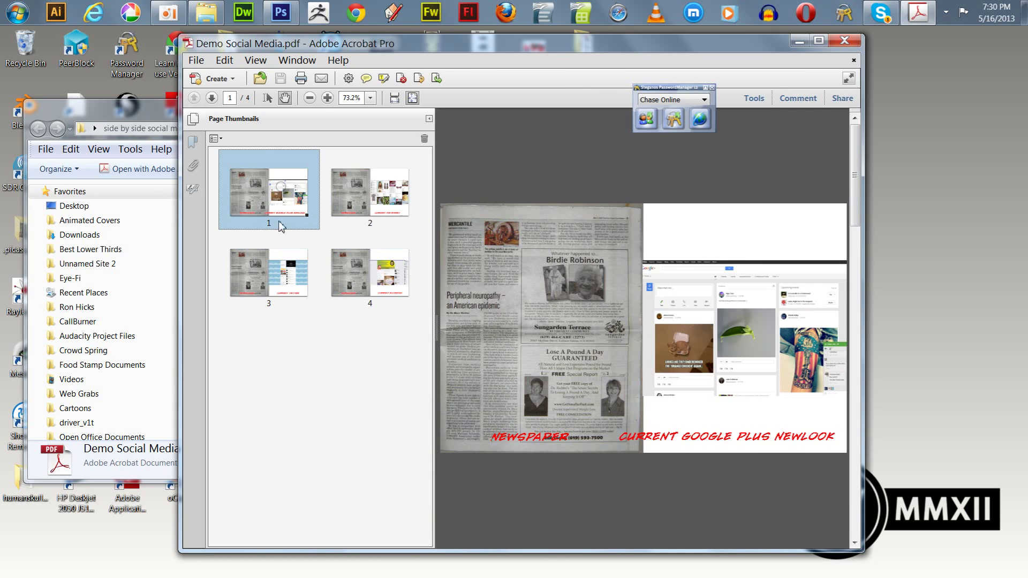
left_click(274, 267)
left_click(375, 269)
left_click(370, 192)
left_click(269, 221)
left_click(306, 284)
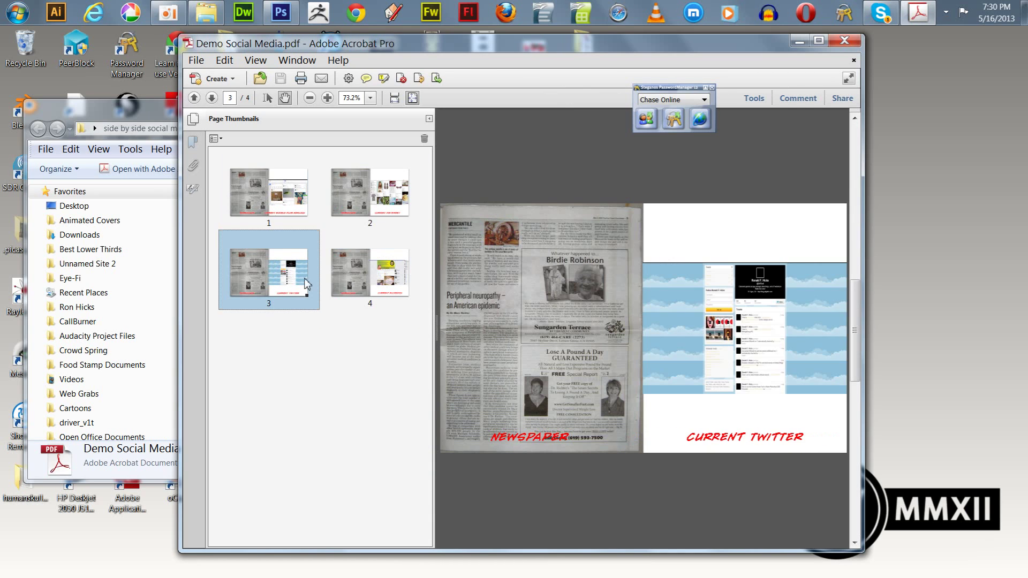
left_click(381, 278)
left_click(369, 192)
left_click(268, 193)
left_click(307, 271)
left_click(363, 281)
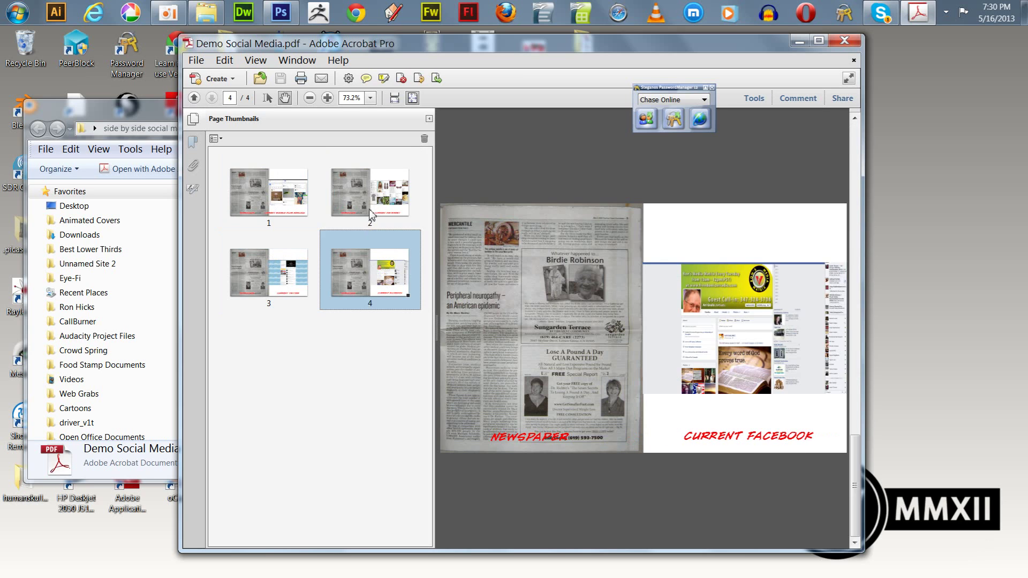
left_click(371, 209)
left_click(276, 192)
left_click(271, 283)
left_click(391, 279)
left_click(388, 213)
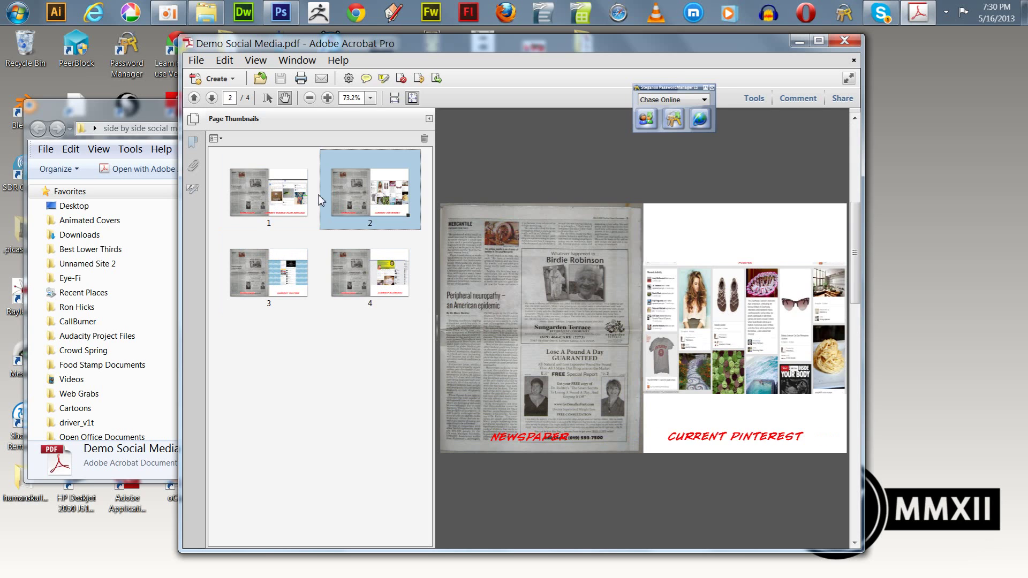
left_click(278, 200)
left_click(256, 262)
left_click(372, 269)
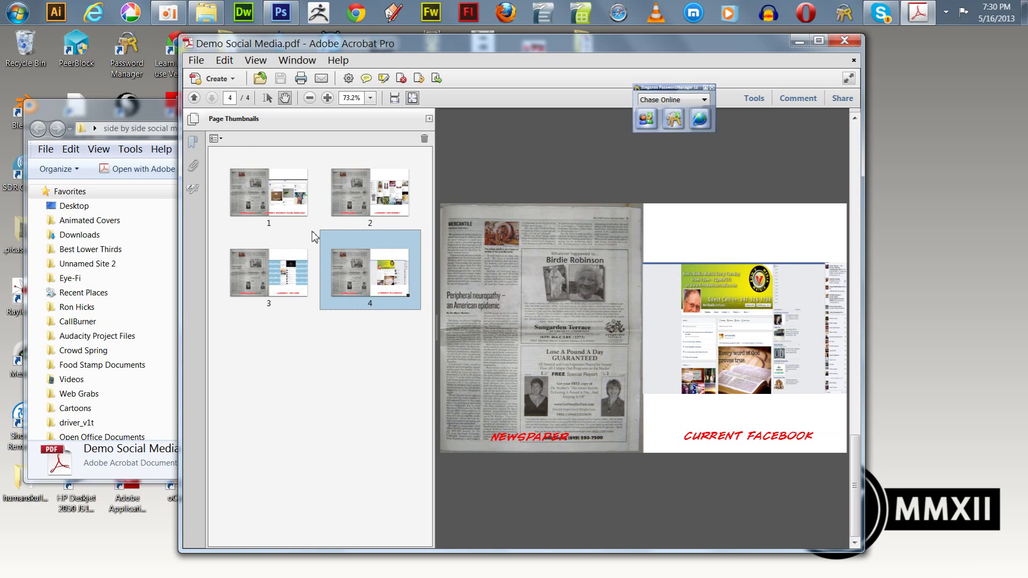
Close the Demo Social Media PDF, minimize its folder window and switch back to the Photoshop document.
left_click(843, 41)
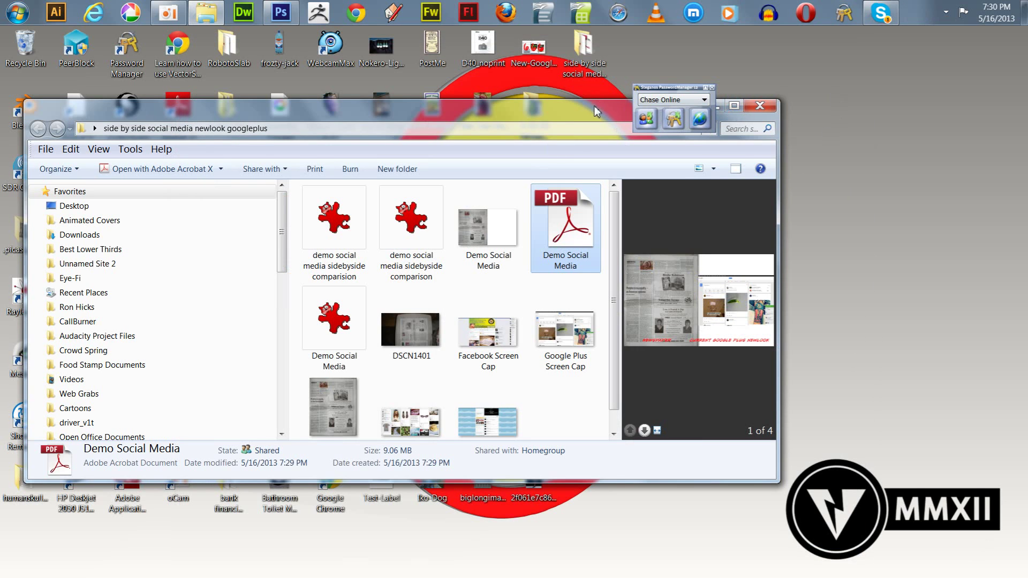
left_click_drag(596, 112, 558, 204)
left_click(673, 200)
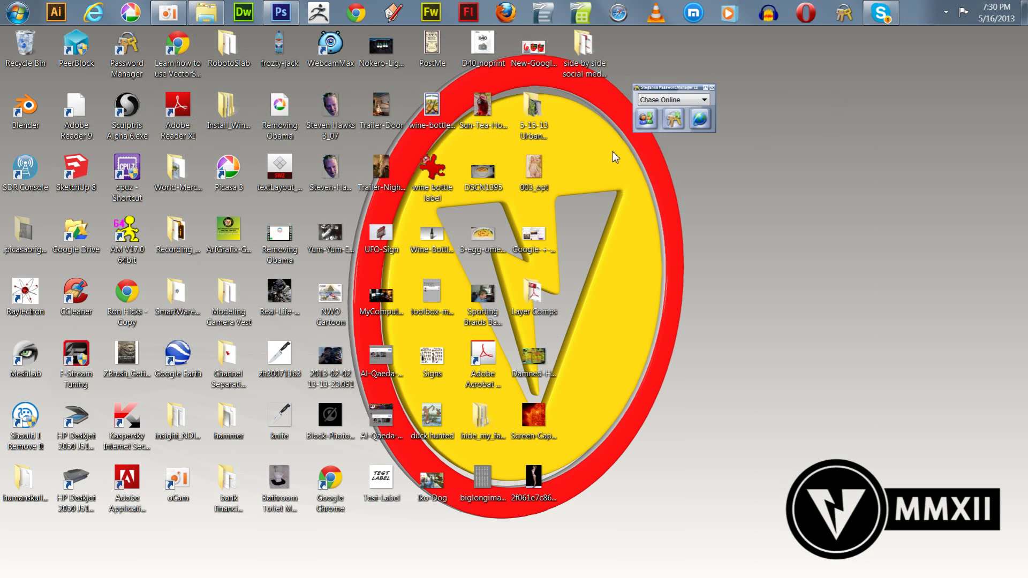
left_click(281, 13)
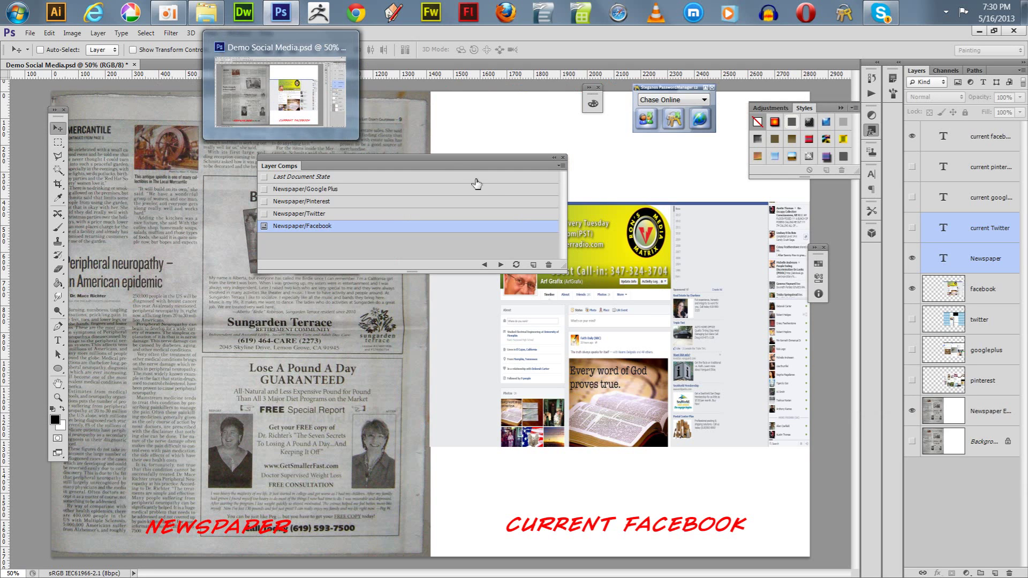
Start a Layer Comps to Files export and set the file name prefix to Demo Social Media.
left_click_drag(451, 159, 539, 208)
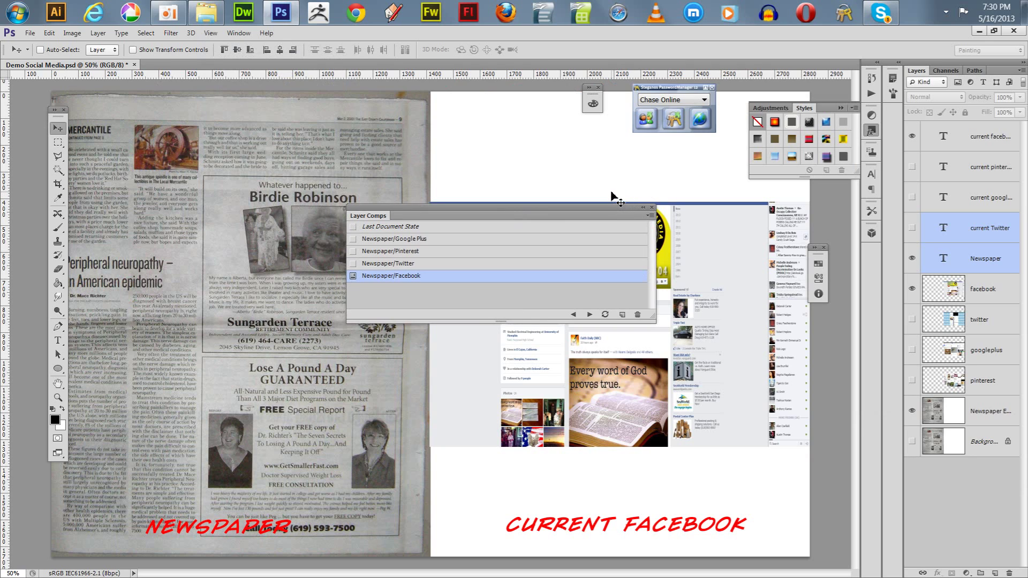
left_click(30, 34)
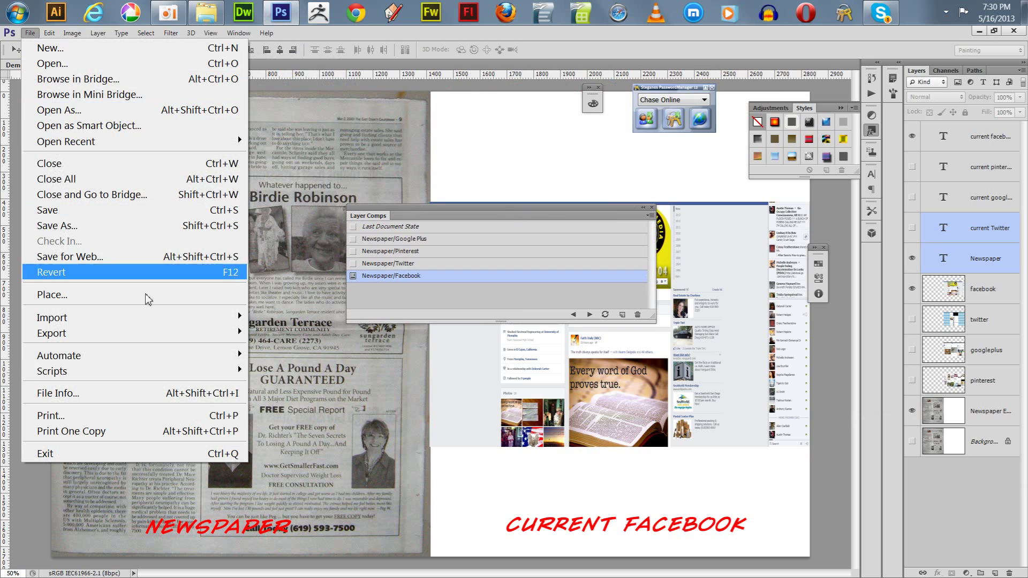
mouse_move(165, 375)
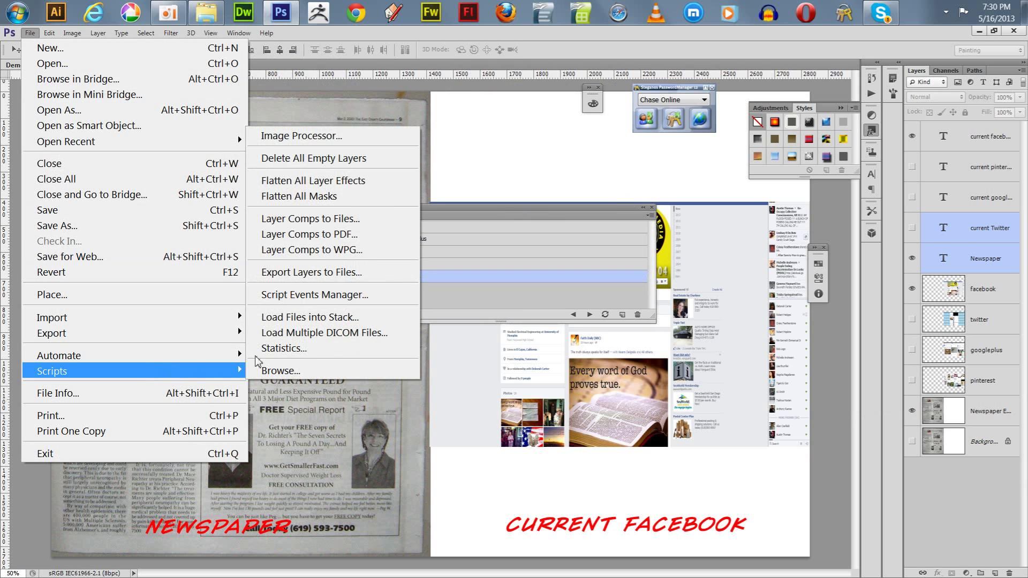
left_click(298, 220)
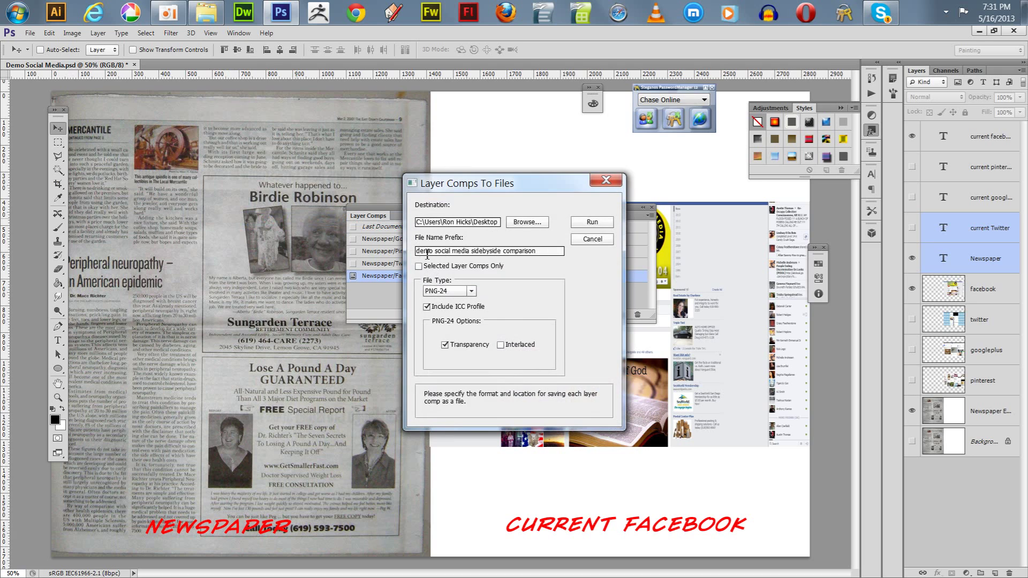
left_click_drag(543, 251, 415, 252)
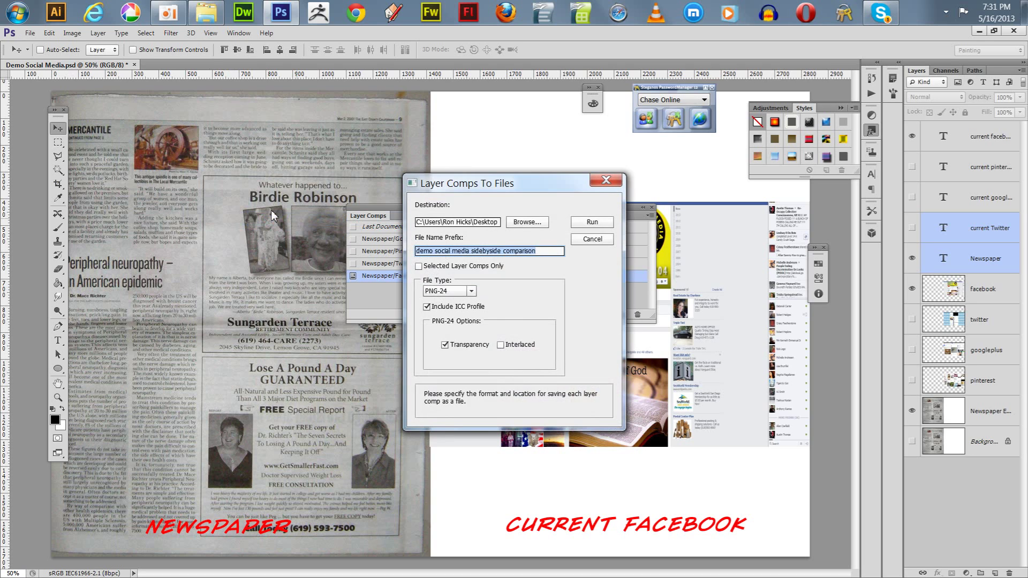
type("Demo Social Media")
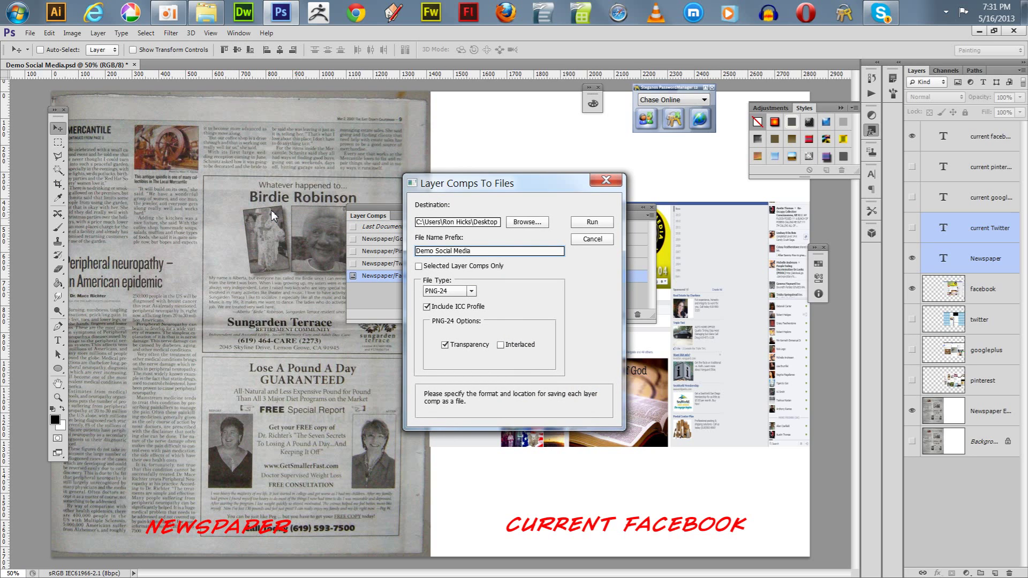
Create a subfolder named Single Demo Images in "side by side social media newlook googleplus" and set it as the export destination.
left_click(527, 222)
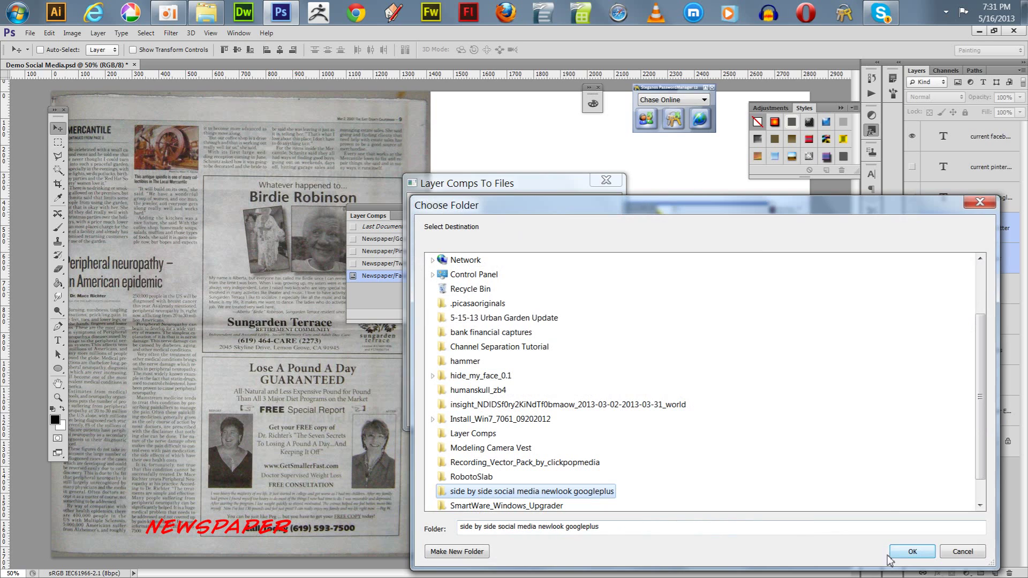
left_click(465, 551)
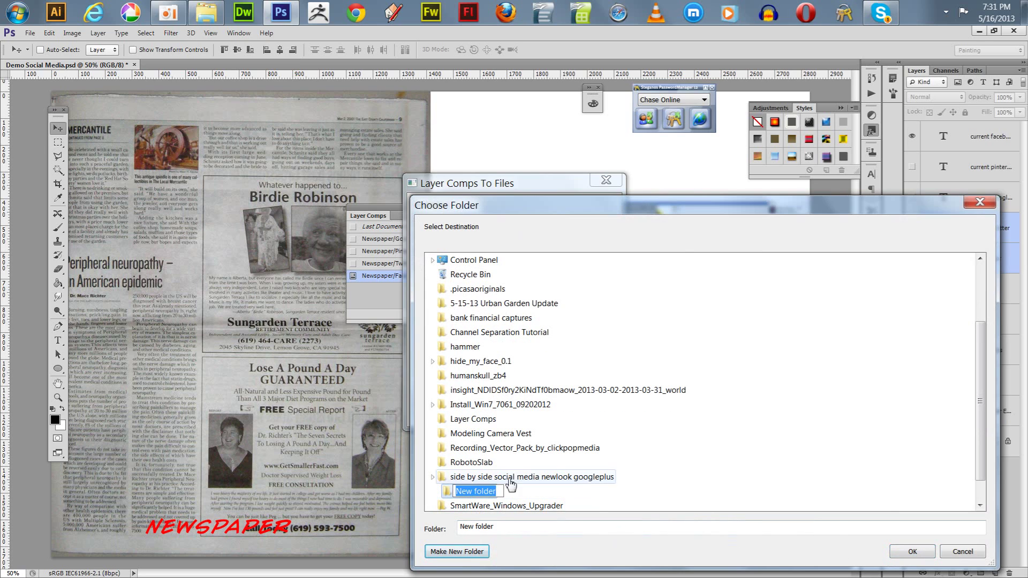
type("S")
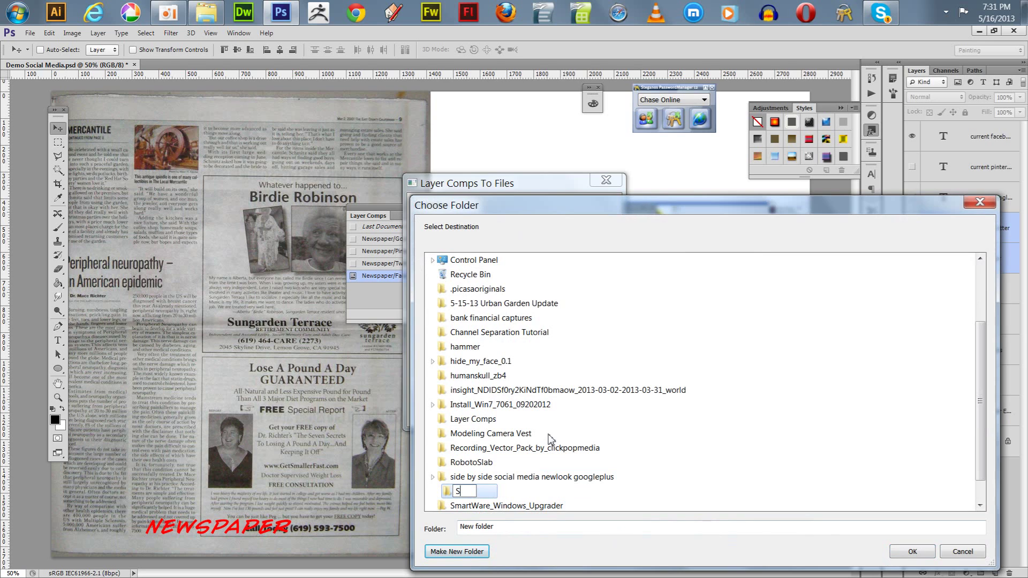
type("ingle Demo Images")
key("Return")
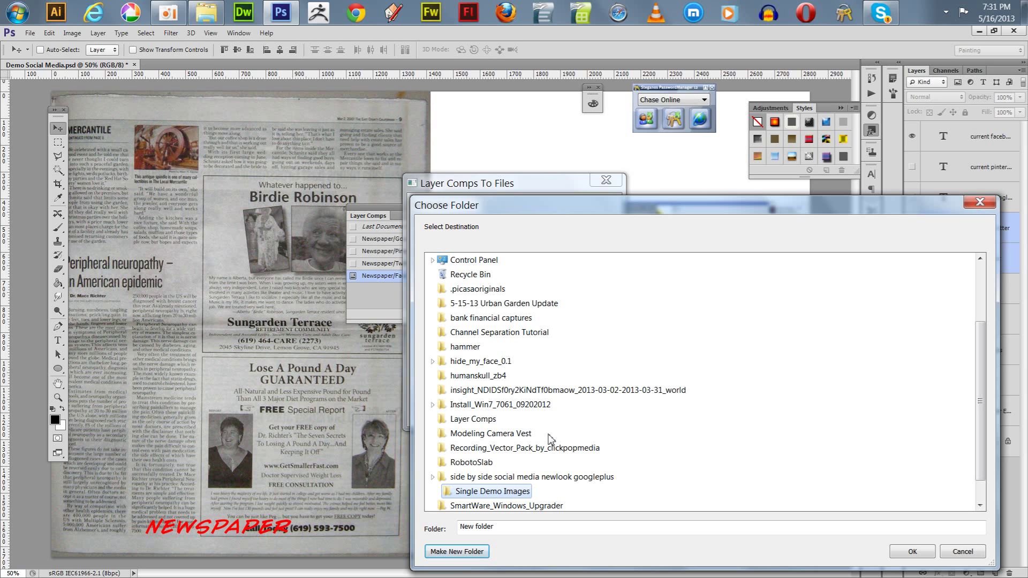
left_click(912, 551)
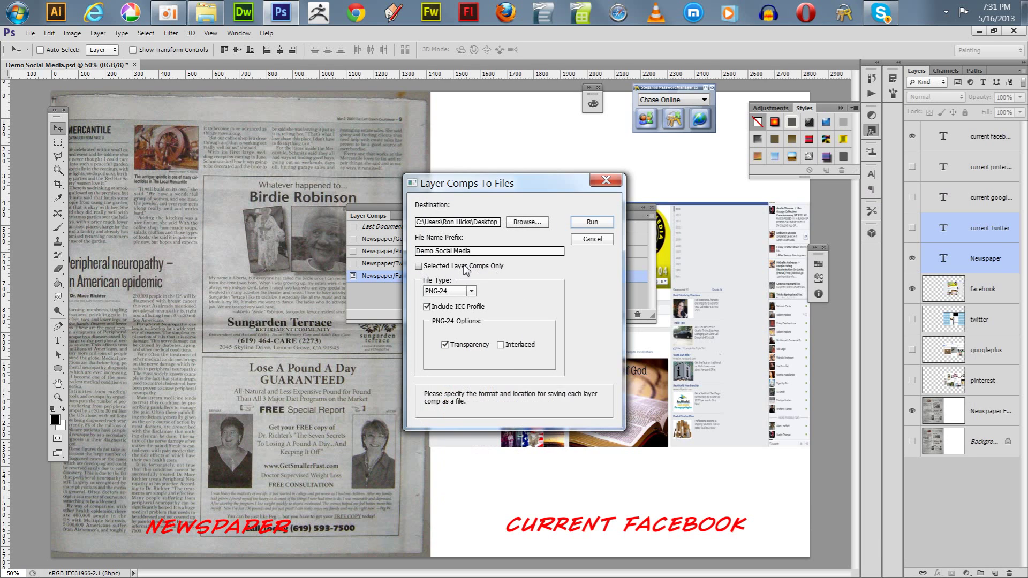
Run the Layer Comps to Files export as PNG-24, dismiss the completion message and minimize Photoshop.
left_click(576, 223)
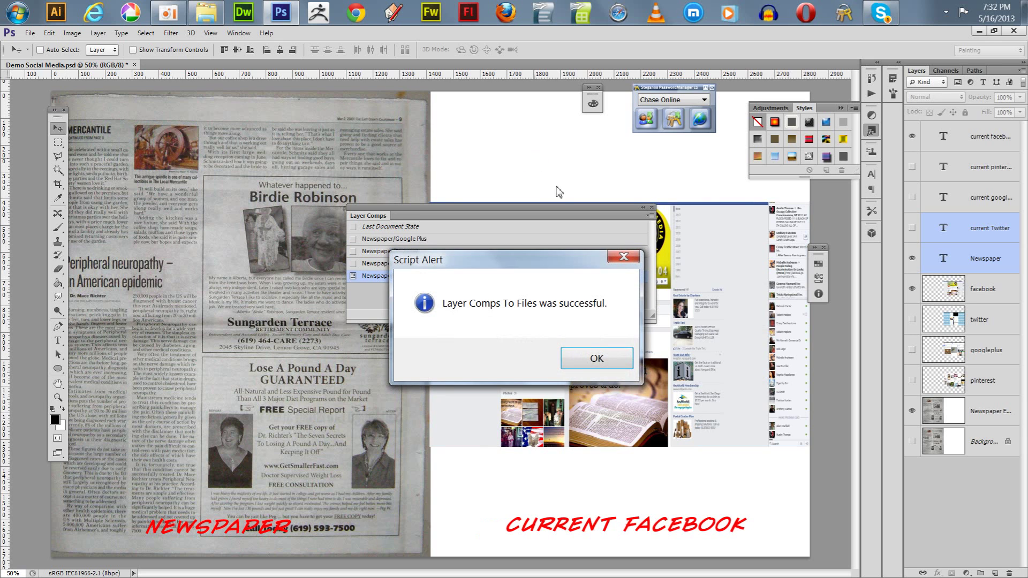
left_click(579, 360)
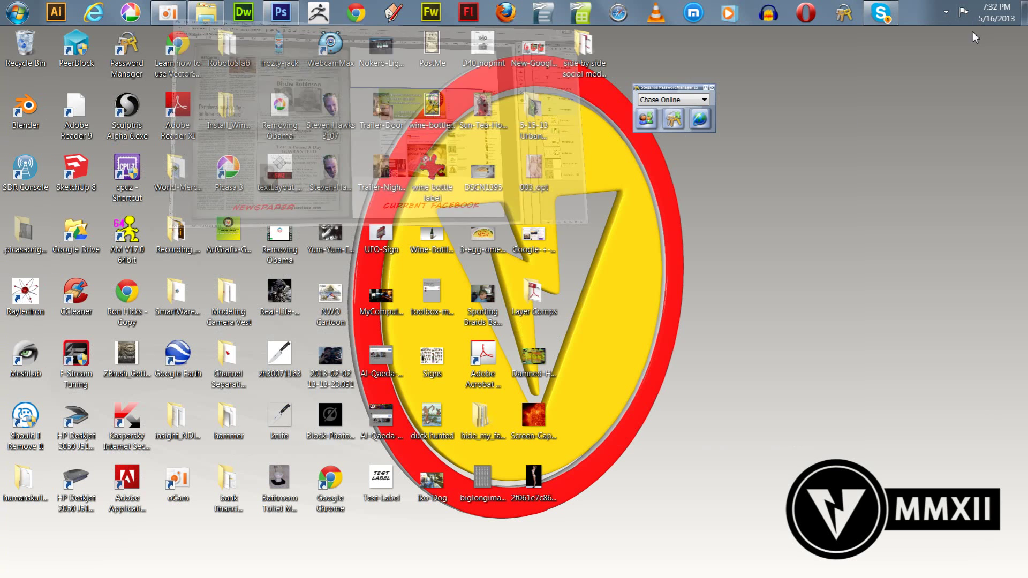
left_click(978, 31)
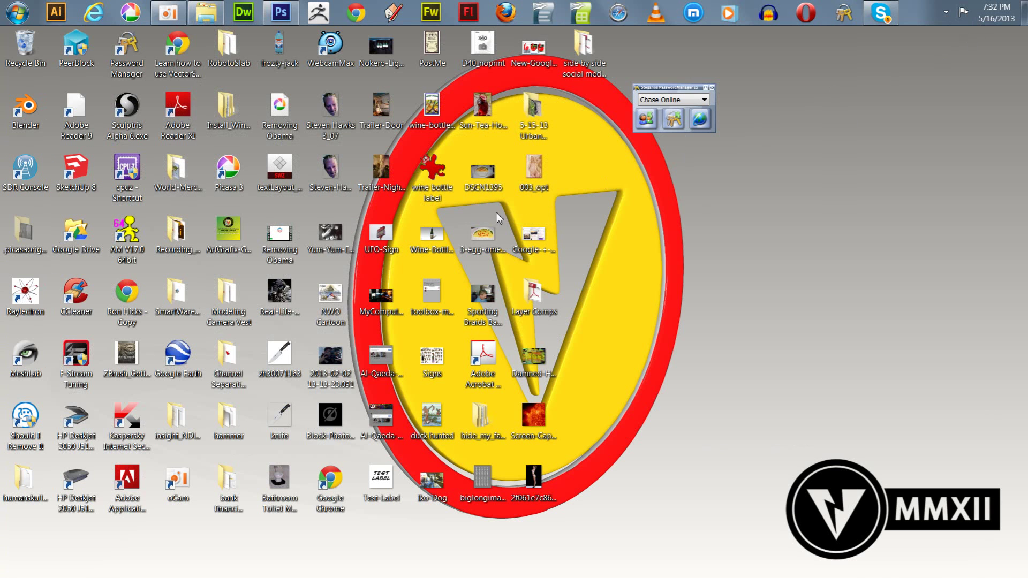
Open the Single Demo Images subfolder from the desktop project folder, check the exported images and close the window.
left_click(580, 50)
double_click(581, 49)
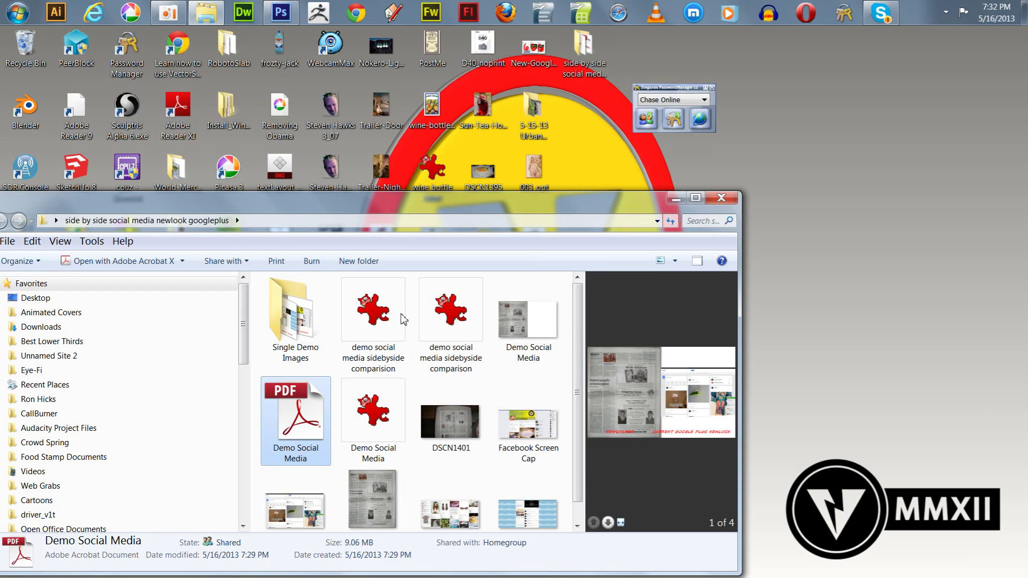
double_click(298, 325)
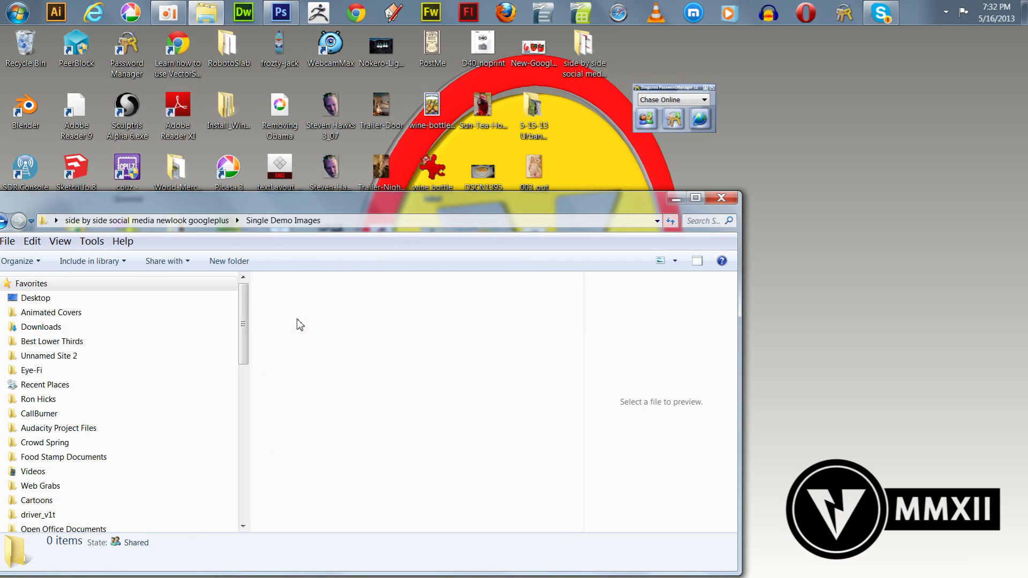
left_click_drag(396, 197, 516, 96)
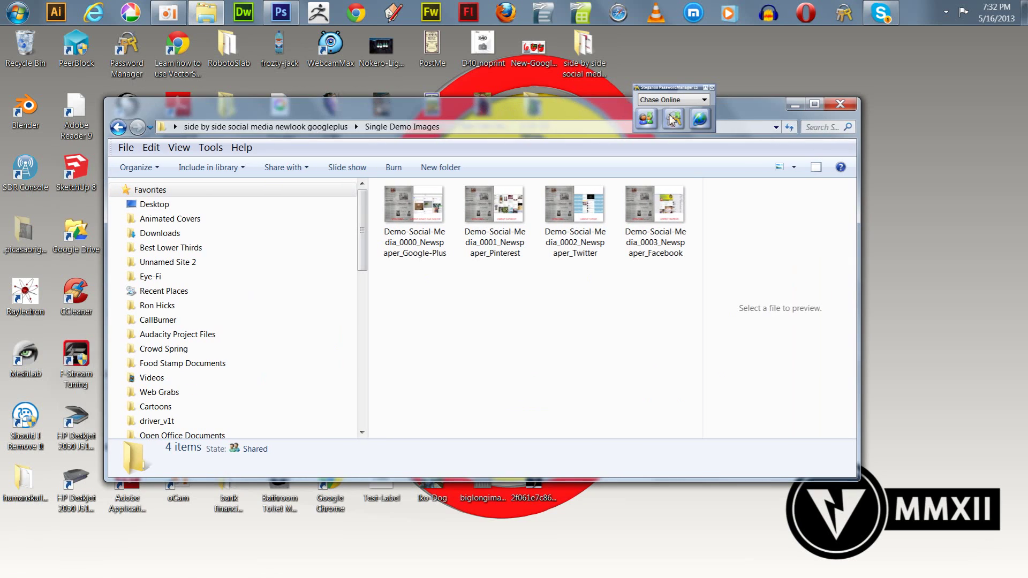
left_click(840, 101)
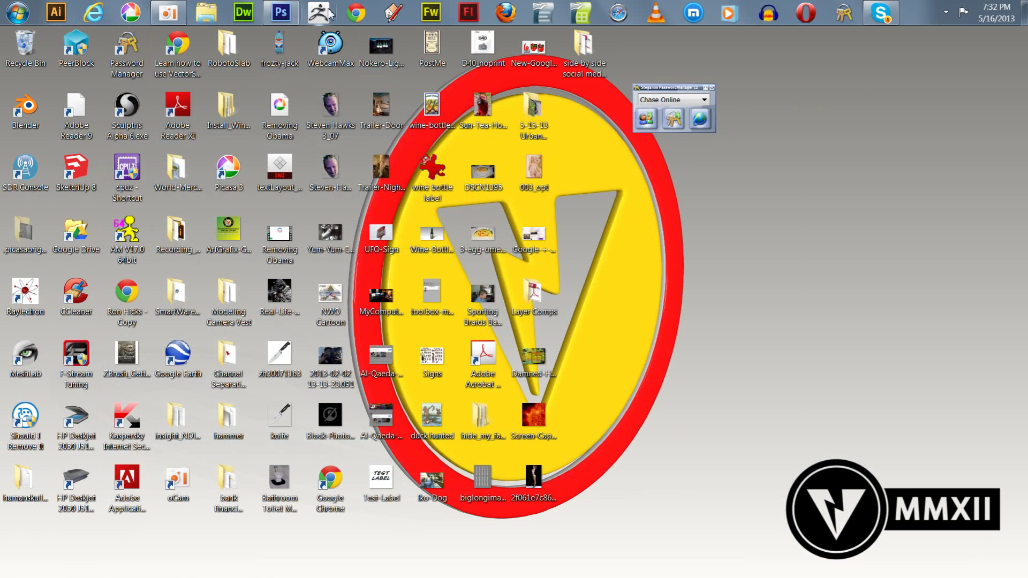
Switch back to Photoshop and open Adobe Bridge from it to browse files.
left_click(281, 12)
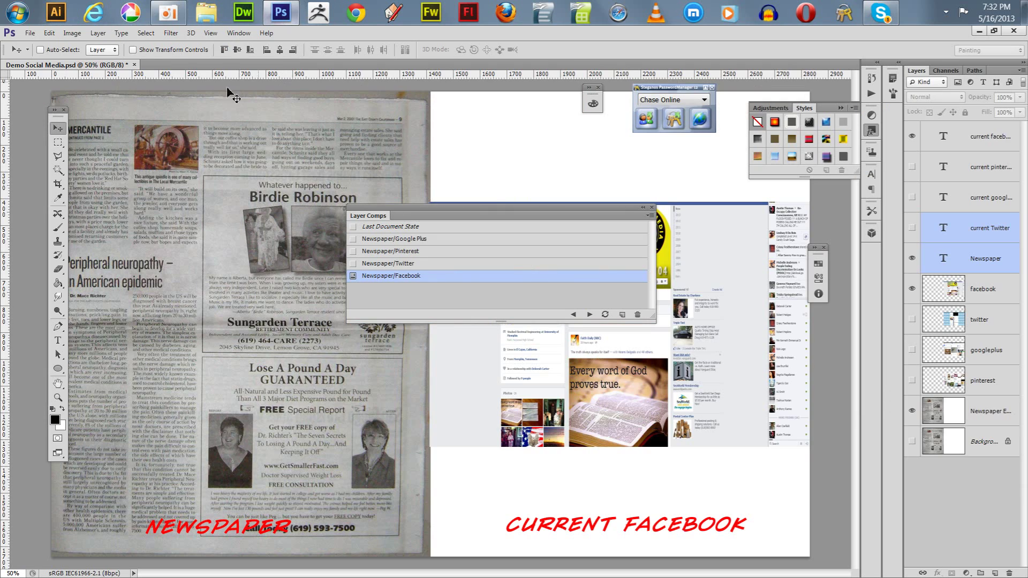
left_click(30, 33)
left_click(65, 80)
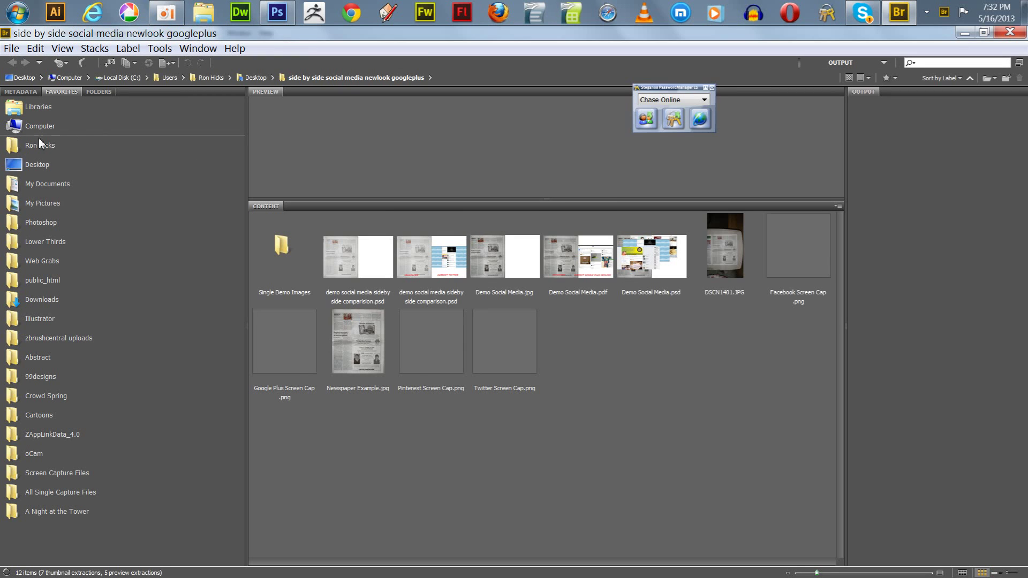
Browse from the Desktop through "side by side social media newlook googleplus" to Single Demo Images and enlarge the thumbnails to review the exported images.
left_click(48, 170)
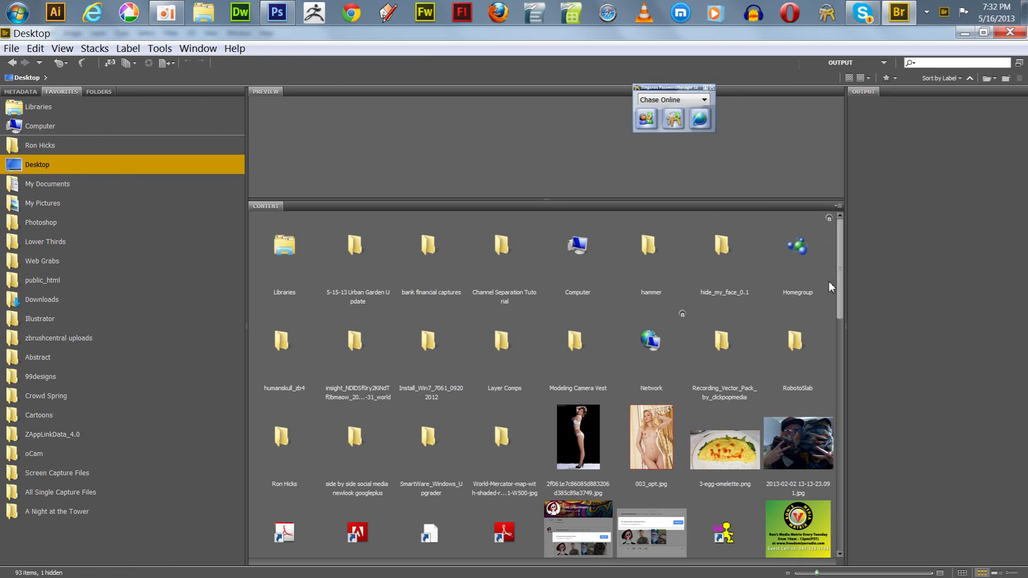
left_click_drag(839, 275, 839, 305)
double_click(353, 336)
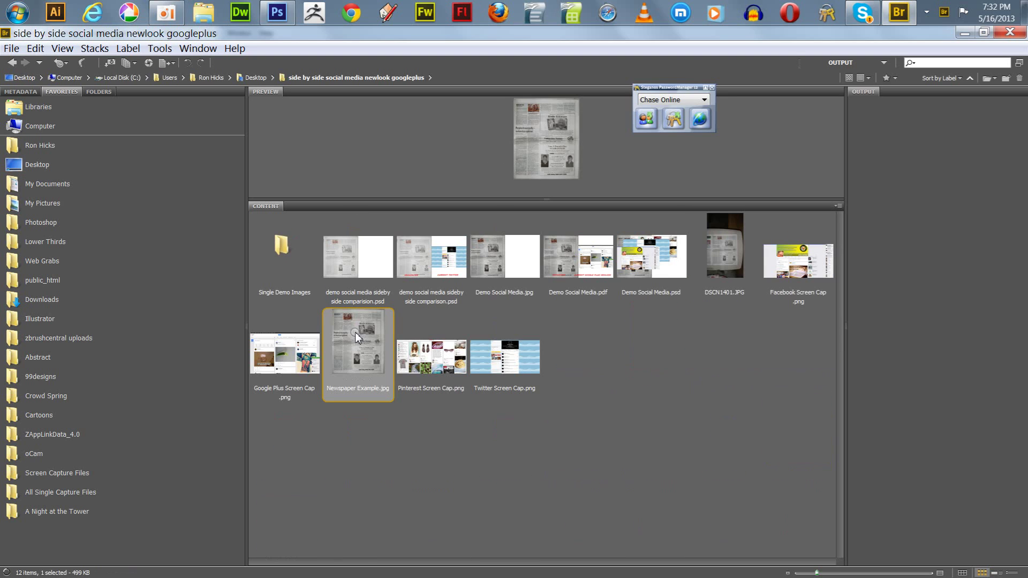
left_click(282, 249)
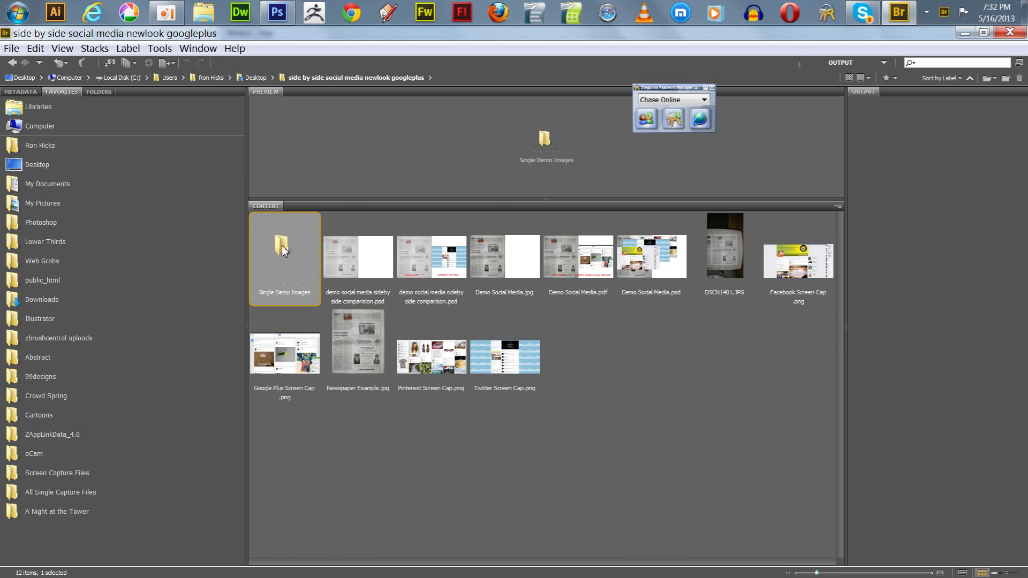
double_click(283, 250)
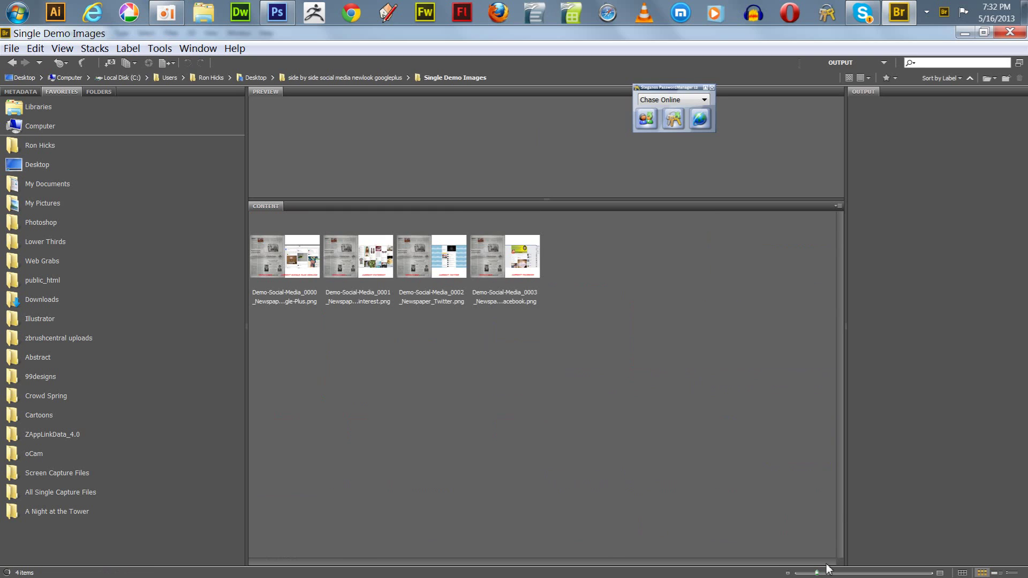
left_click(857, 572)
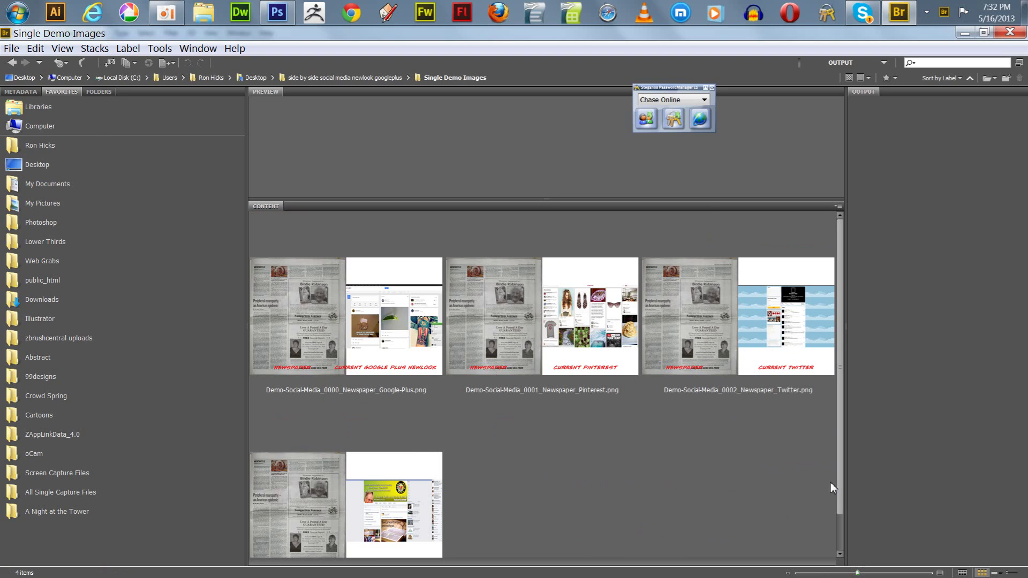
left_click_drag(842, 493, 840, 514)
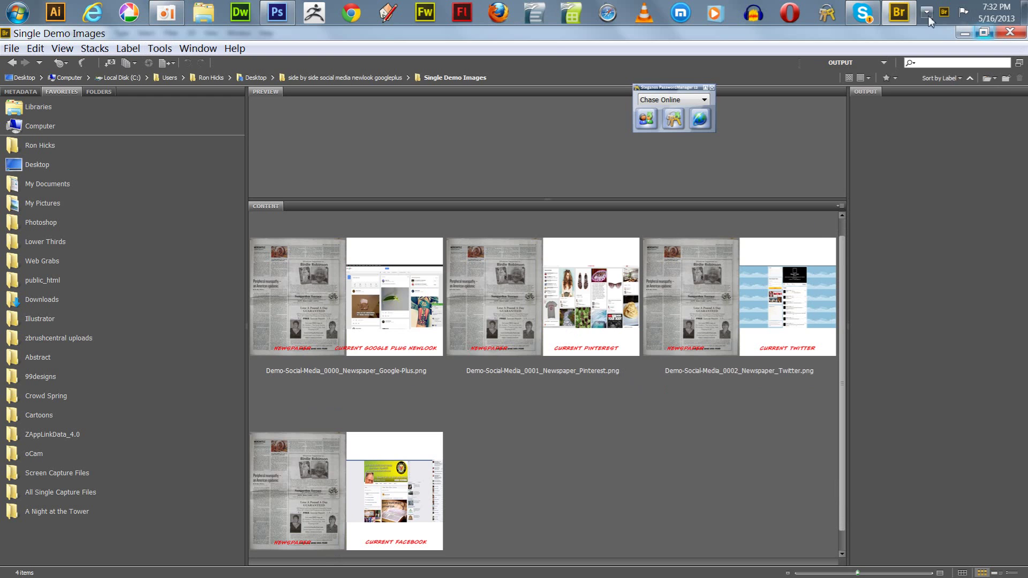
Close Adobe Bridge to return to Demo Social Media.psd in Photoshop and collapse the floating Layer Comps palette.
left_click(897, 16)
left_click(897, 16)
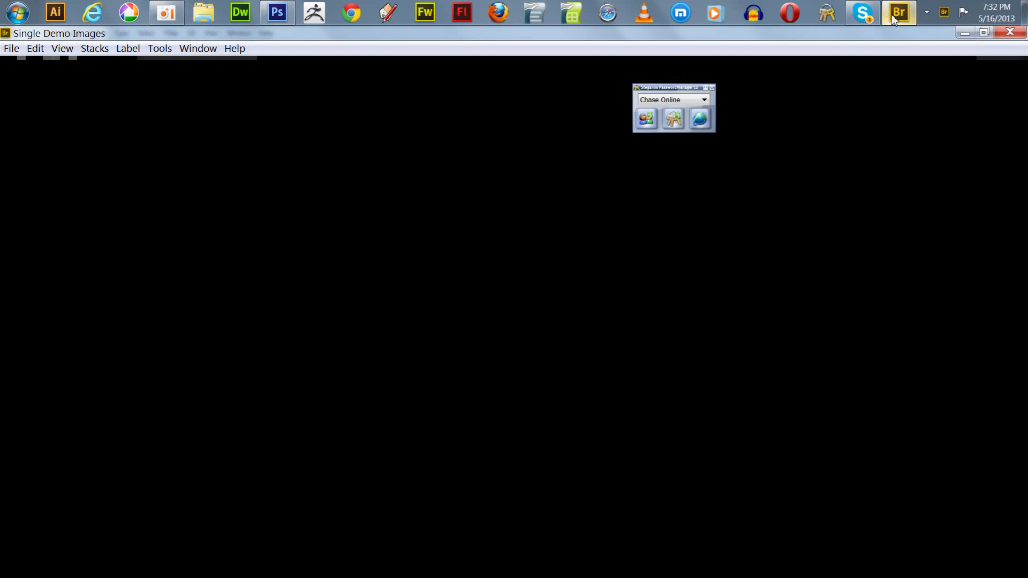
left_click(1009, 32)
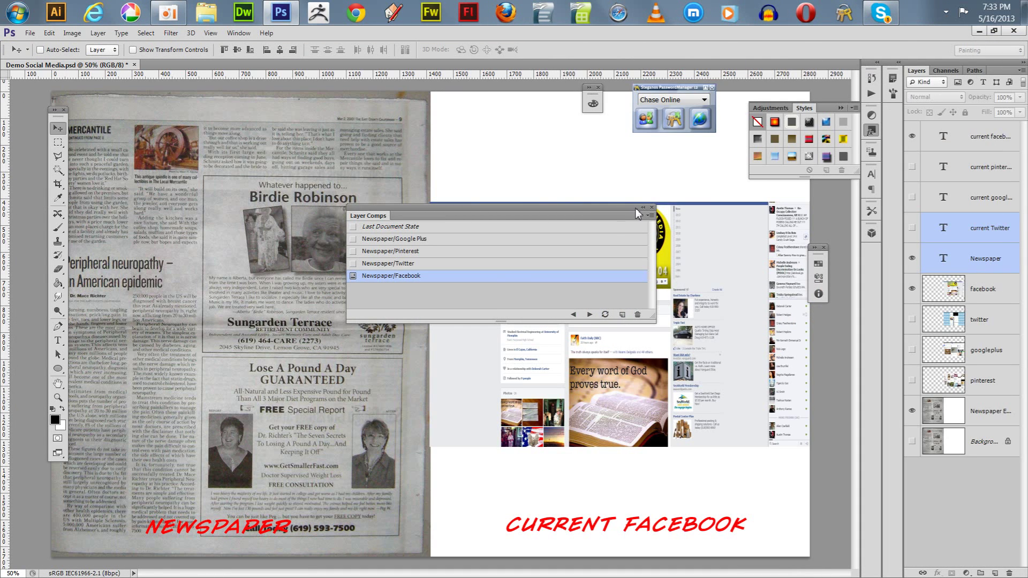
left_click(643, 208)
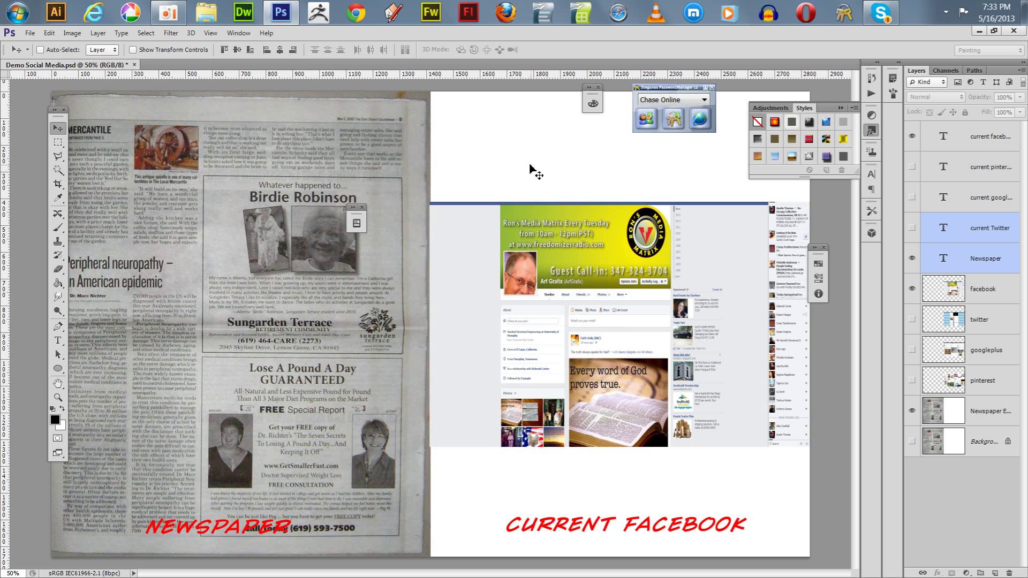